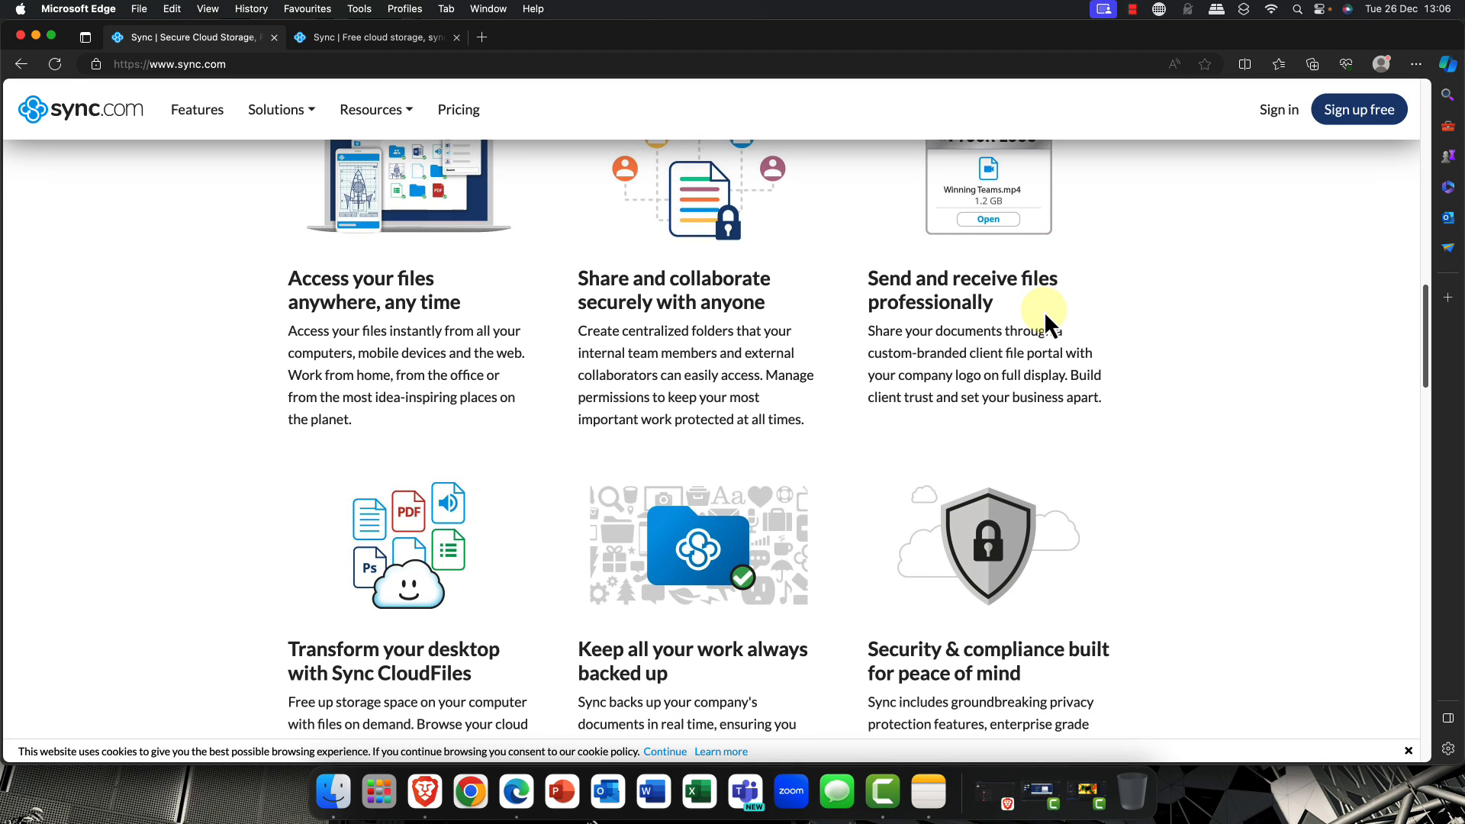
# - Review the feature descriptions and the Choose your Sync pricing plans on the Sync.com home page
pyautogui.scroll(-1, 1045, 313)
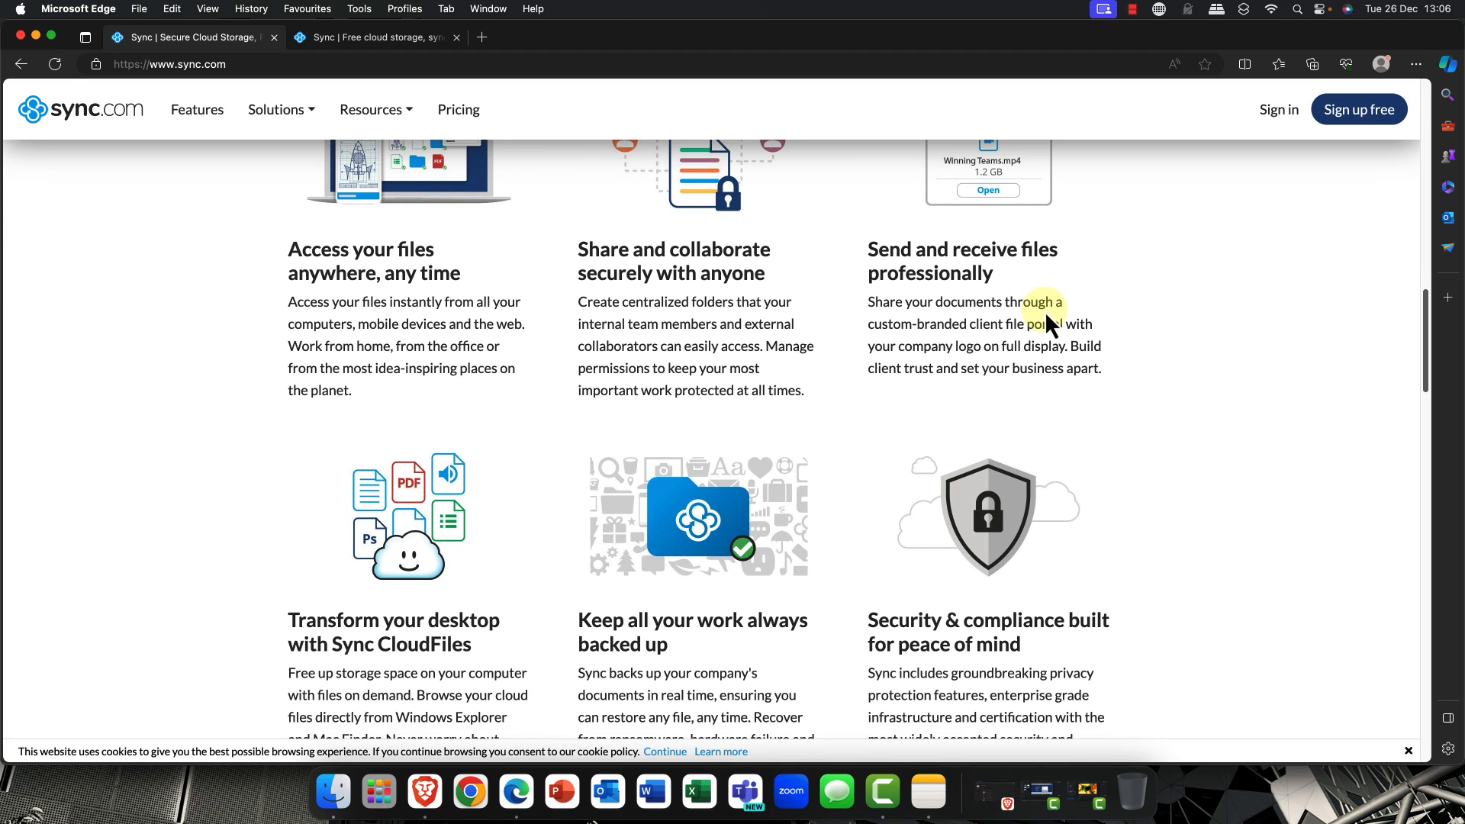
pyautogui.scroll(-5, 1046, 313)
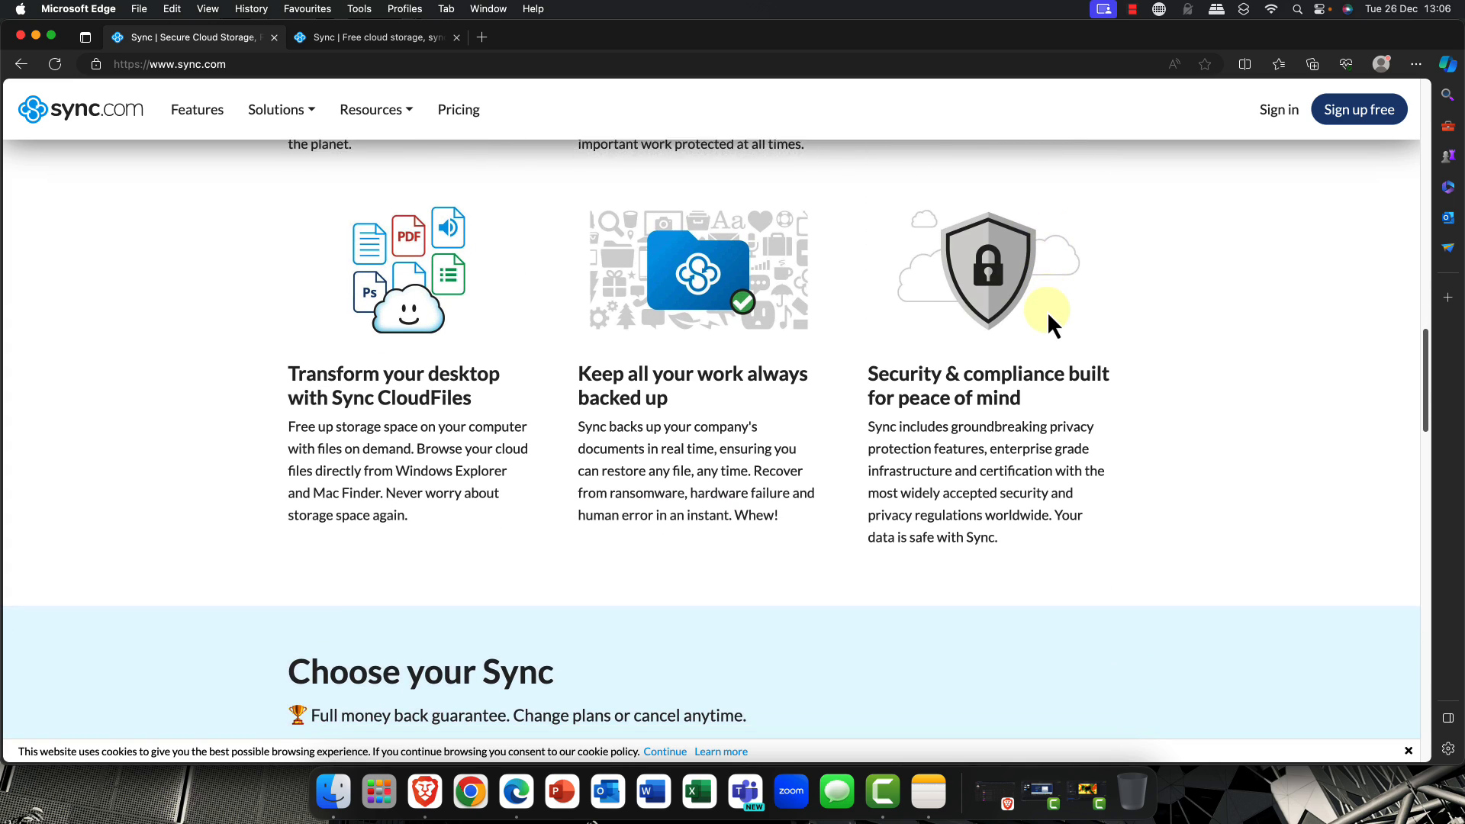
pyautogui.scroll(-6, 1046, 309)
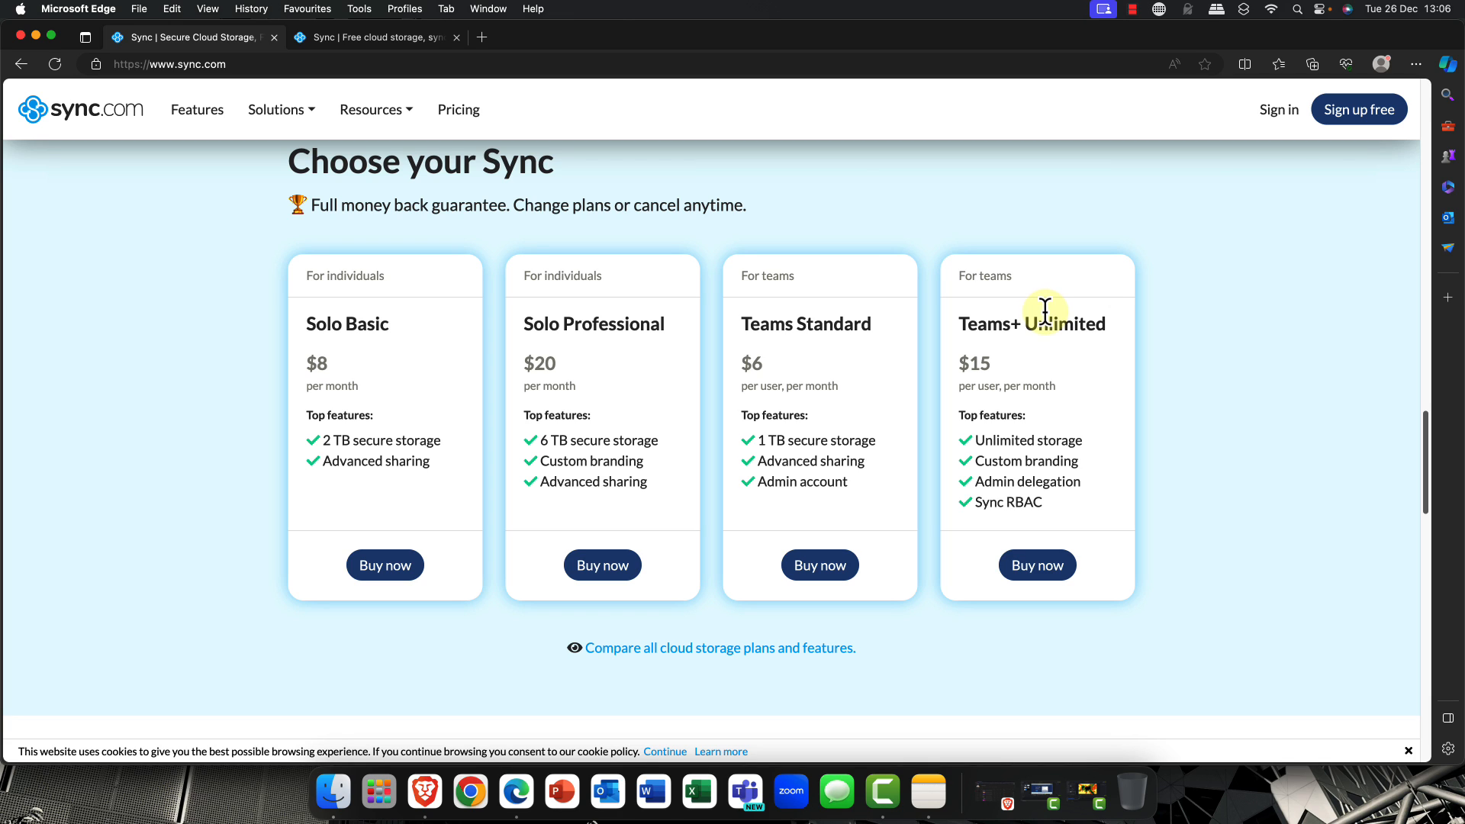
pyautogui.scroll(-1, 1212, 492)
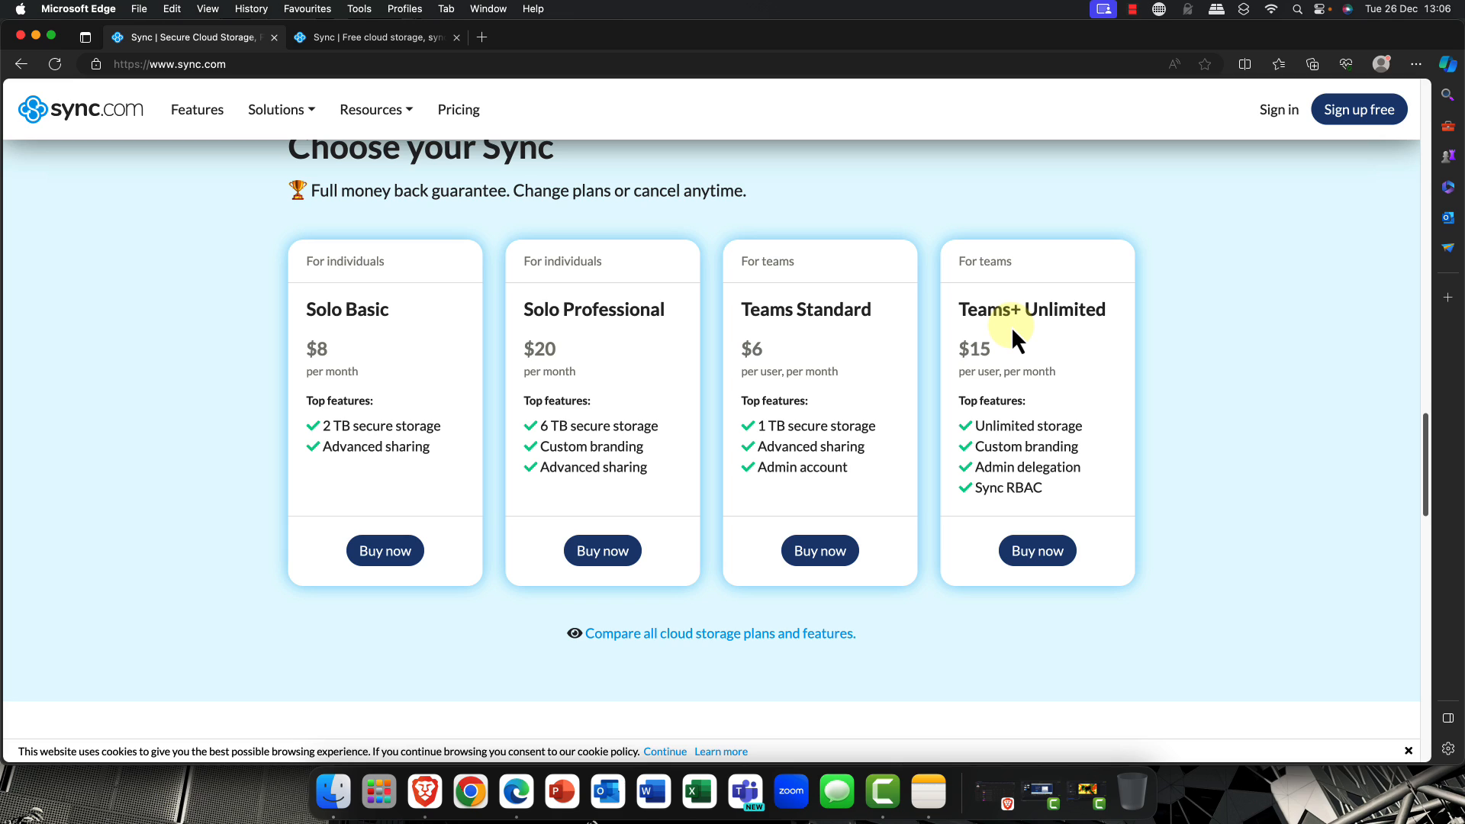
pyautogui.scroll(1, 1004, 332)
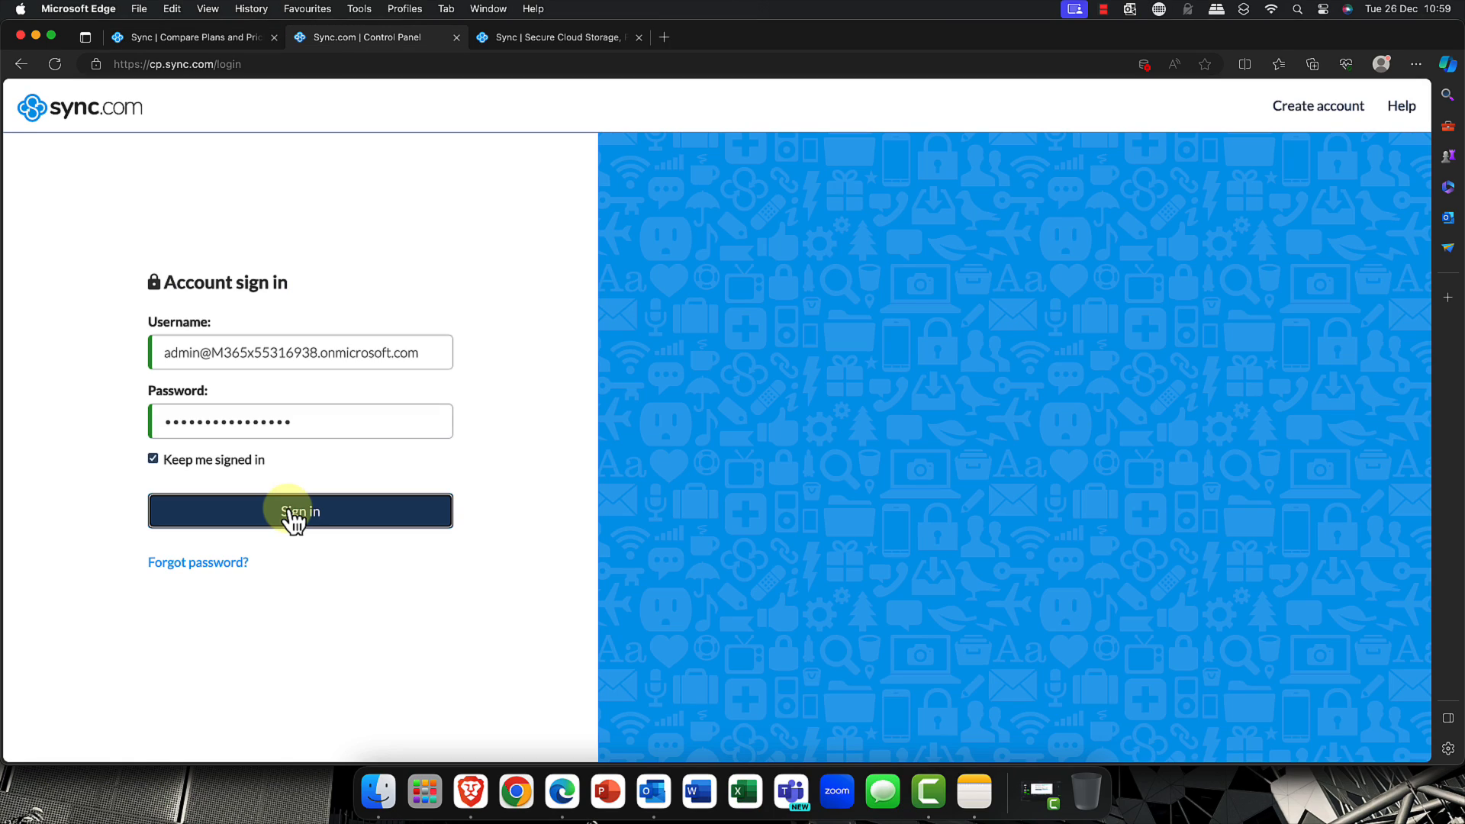
# - Sign in to the admin account and upload the BOOKS, Extras and Security Demos folders from Finder to the Sync files
pyautogui.click(290, 511)
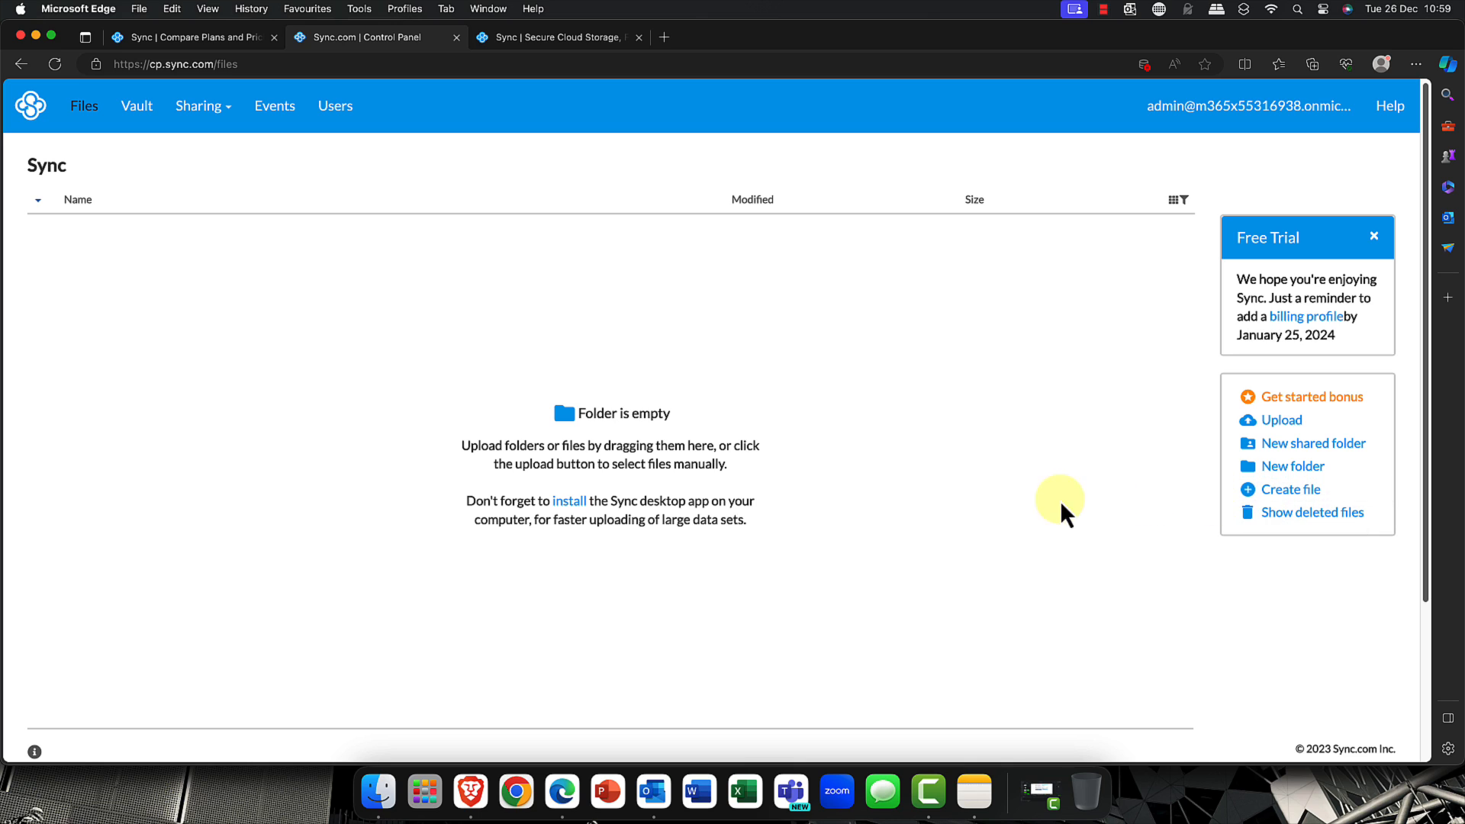
pyautogui.click(378, 792)
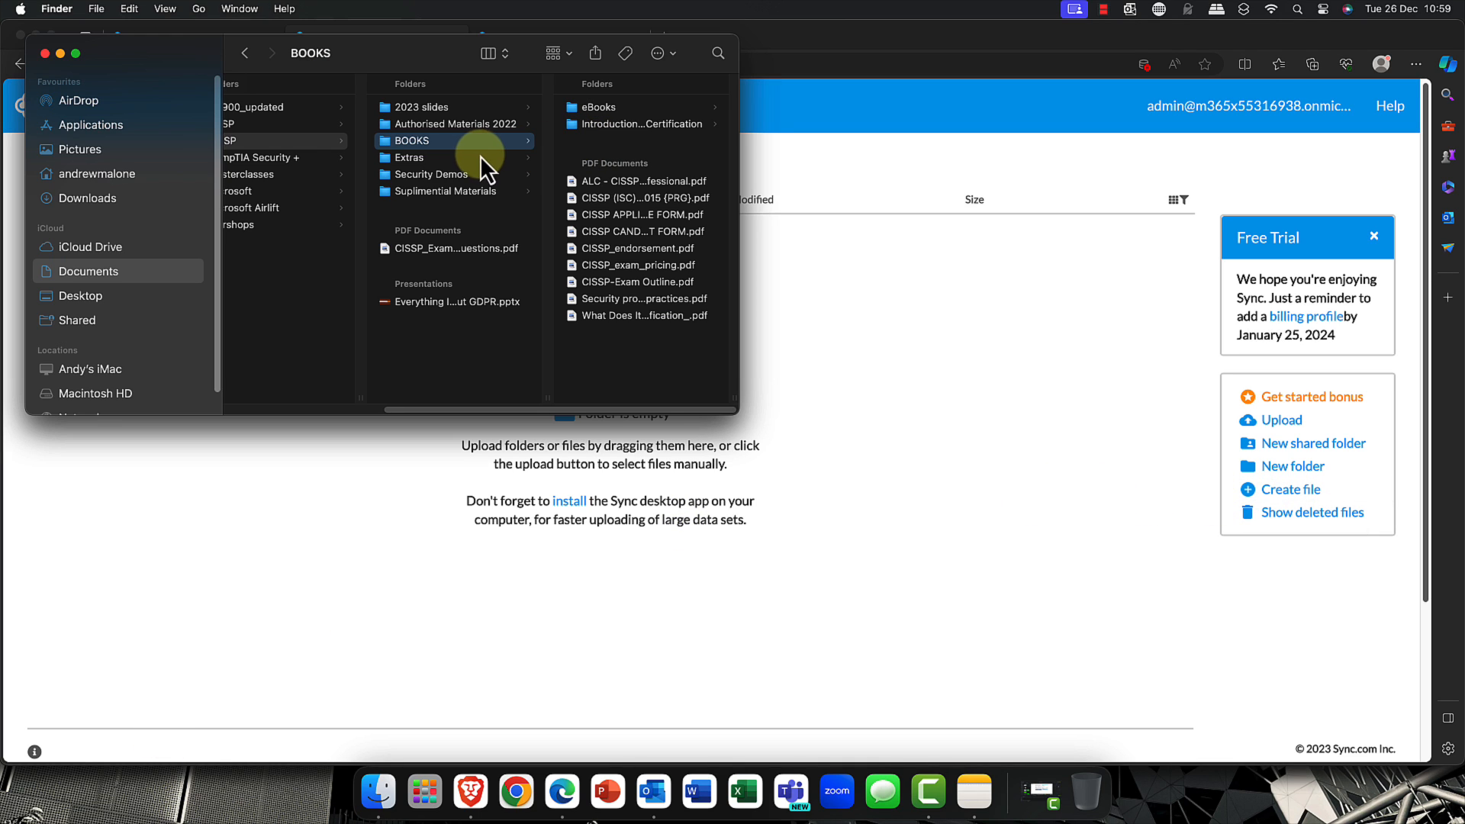
pyautogui.keyDown('shift'); pyautogui.click(408, 158); pyautogui.keyUp('shift')
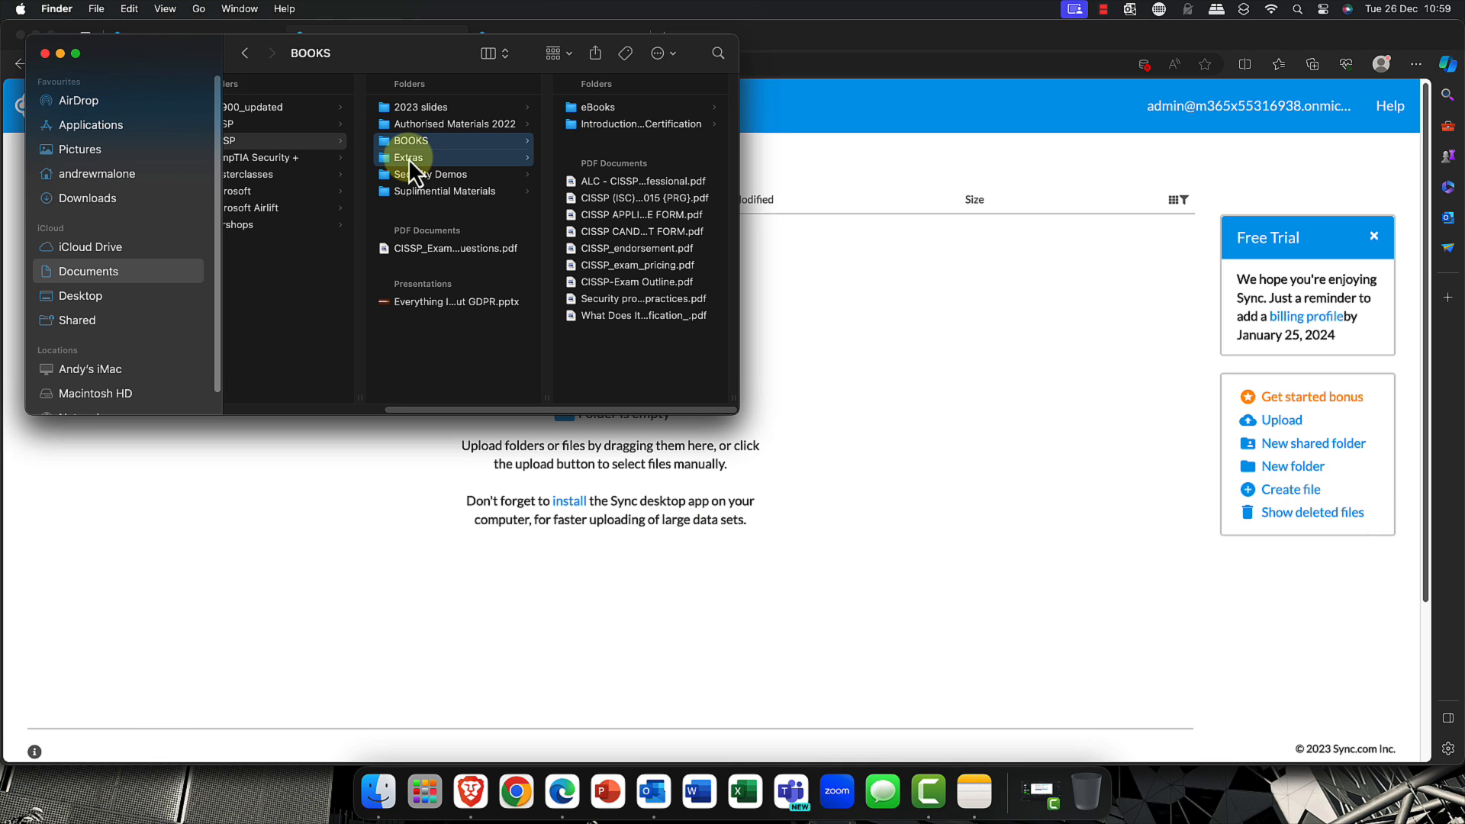
pyautogui.keyDown('shift'); pyautogui.click(446, 174); pyautogui.keyUp('shift')
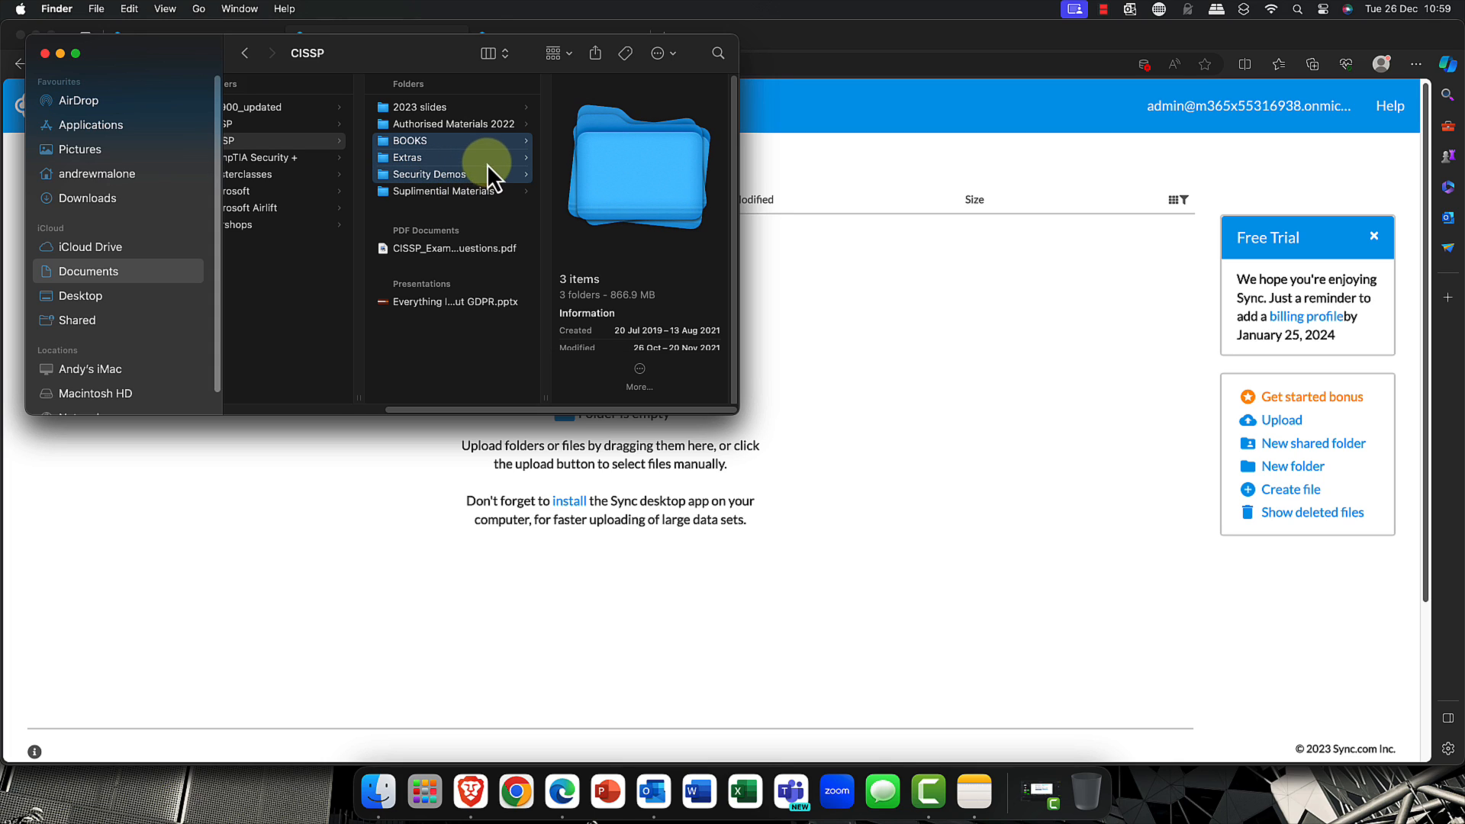
pyautogui.moveTo(492, 150); pyautogui.dragTo(507, 519)
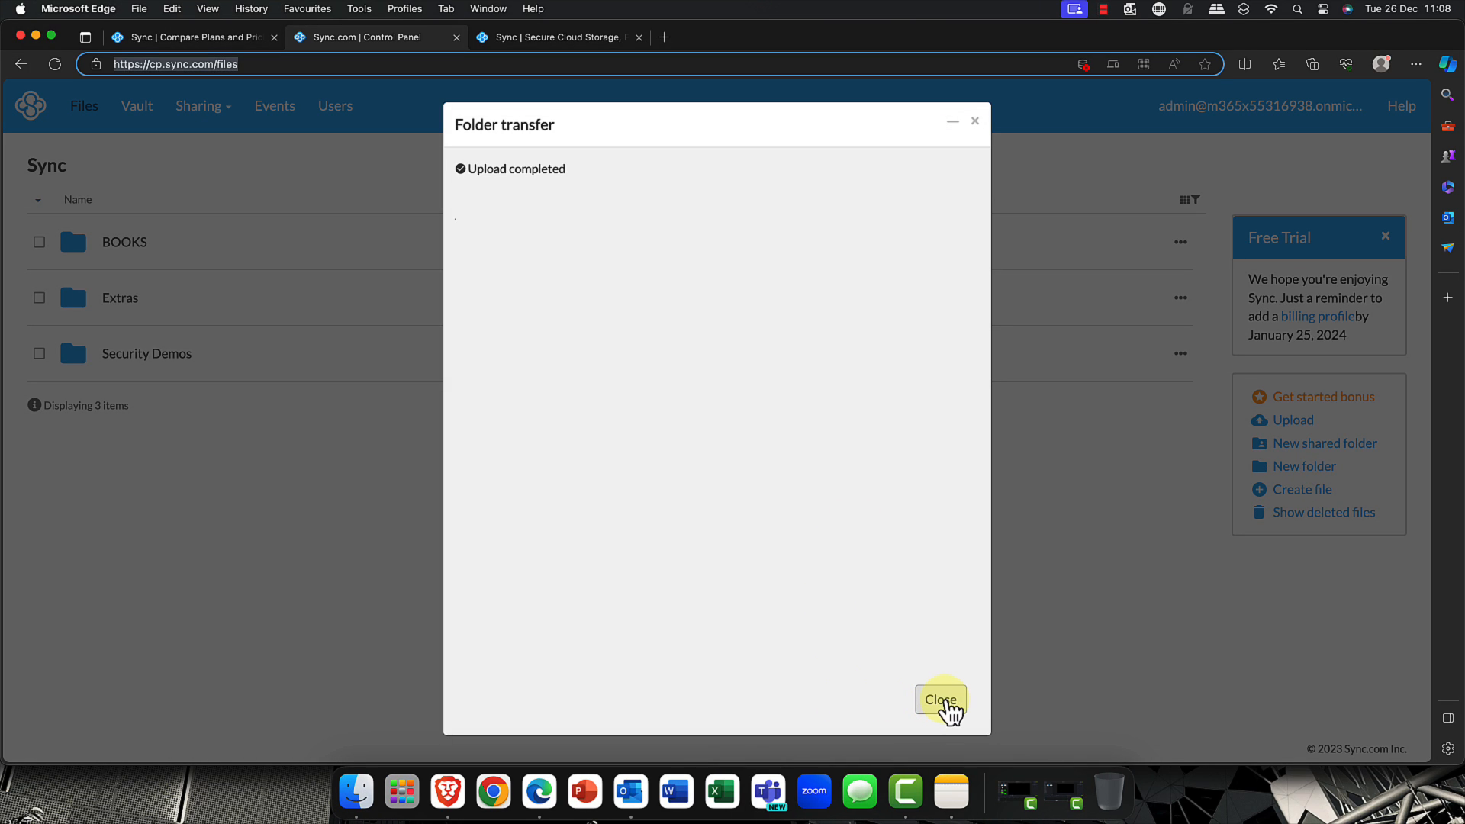
pyautogui.click(946, 703)
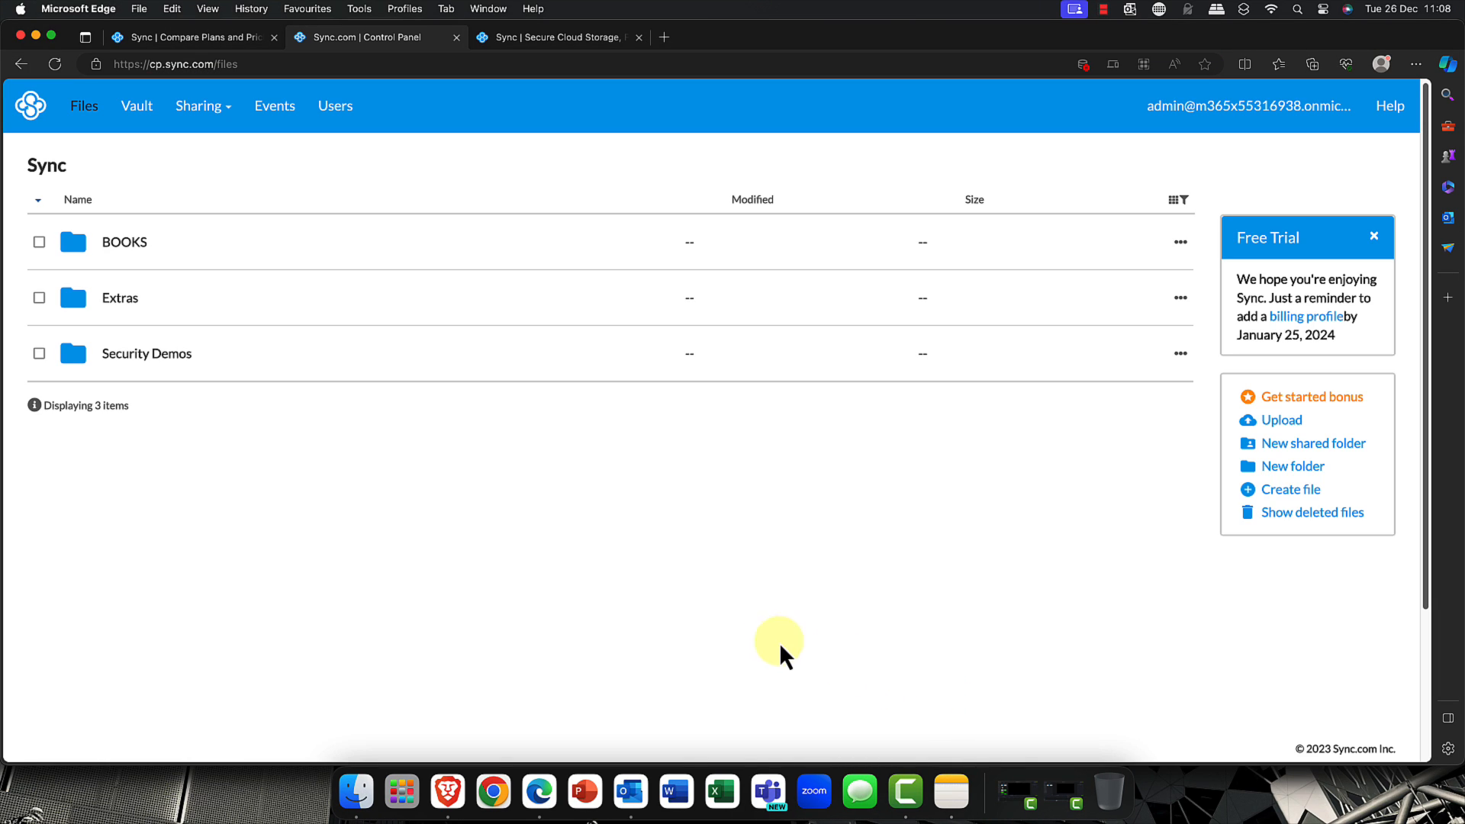
# - Select the BOOKS folder and look at the sharing options for the BOOKS and Extras folders
pyautogui.click(39, 243)
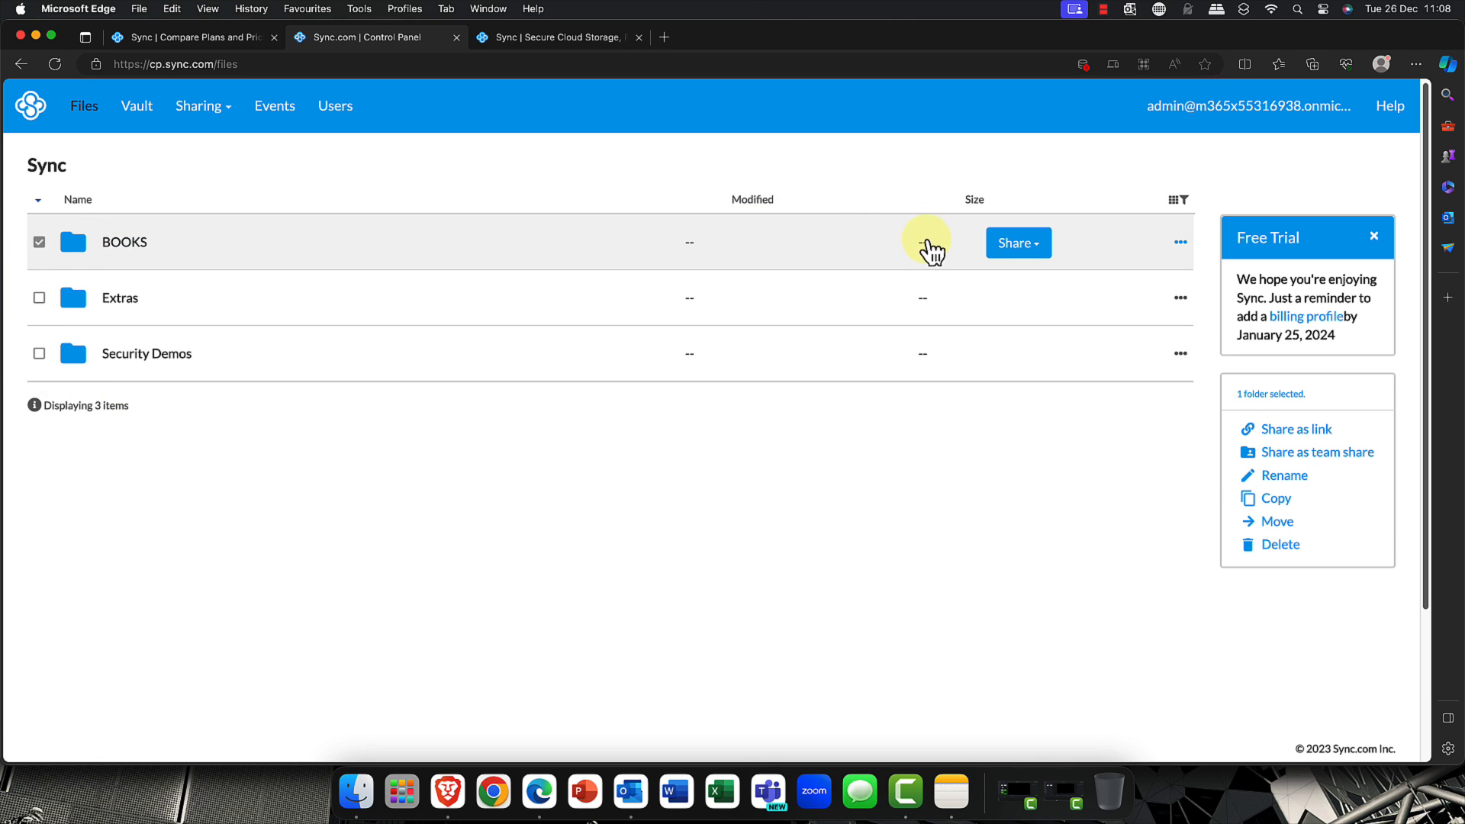
pyautogui.click(1045, 244)
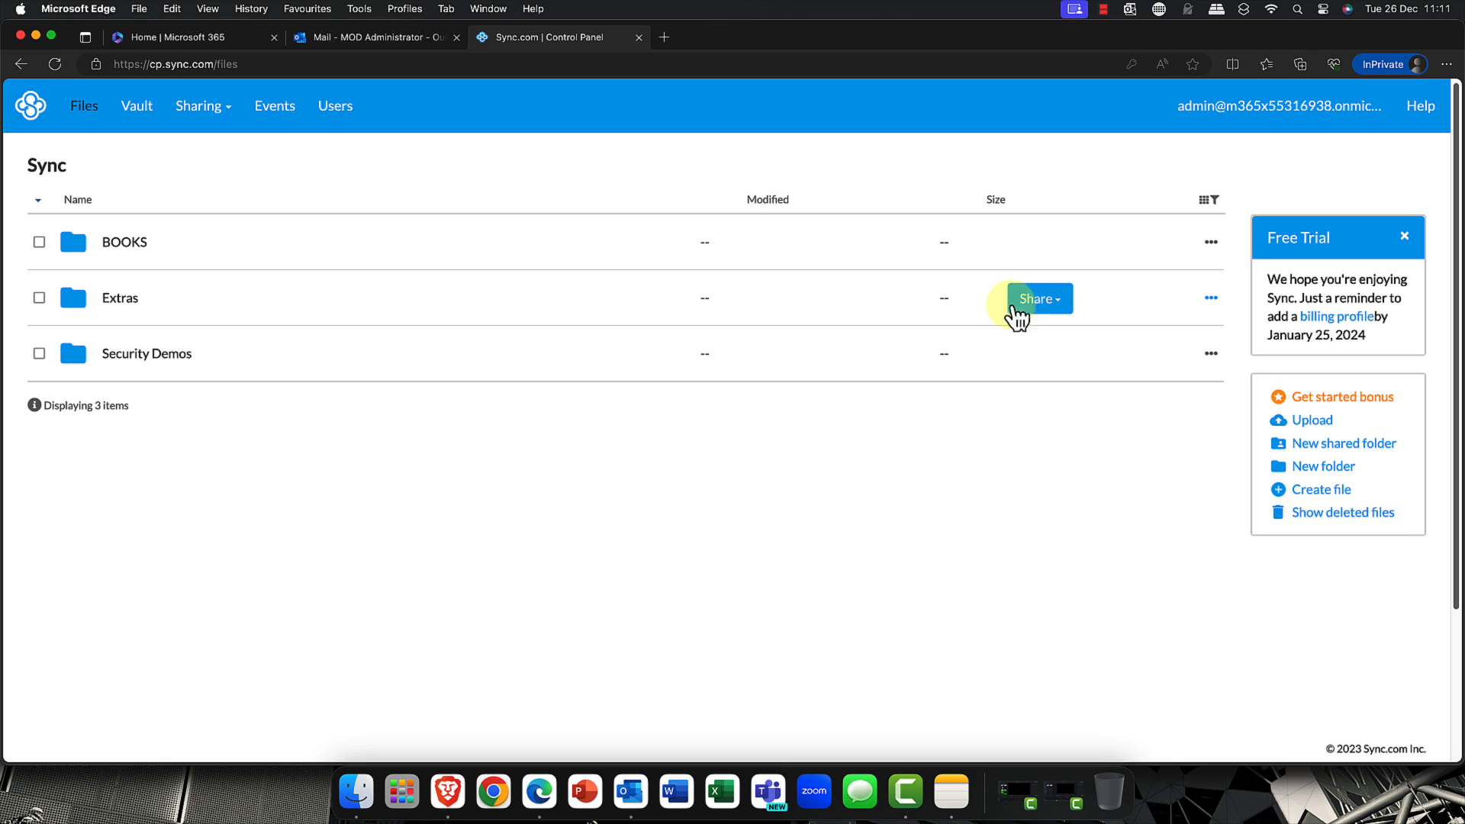
pyautogui.click(1066, 305)
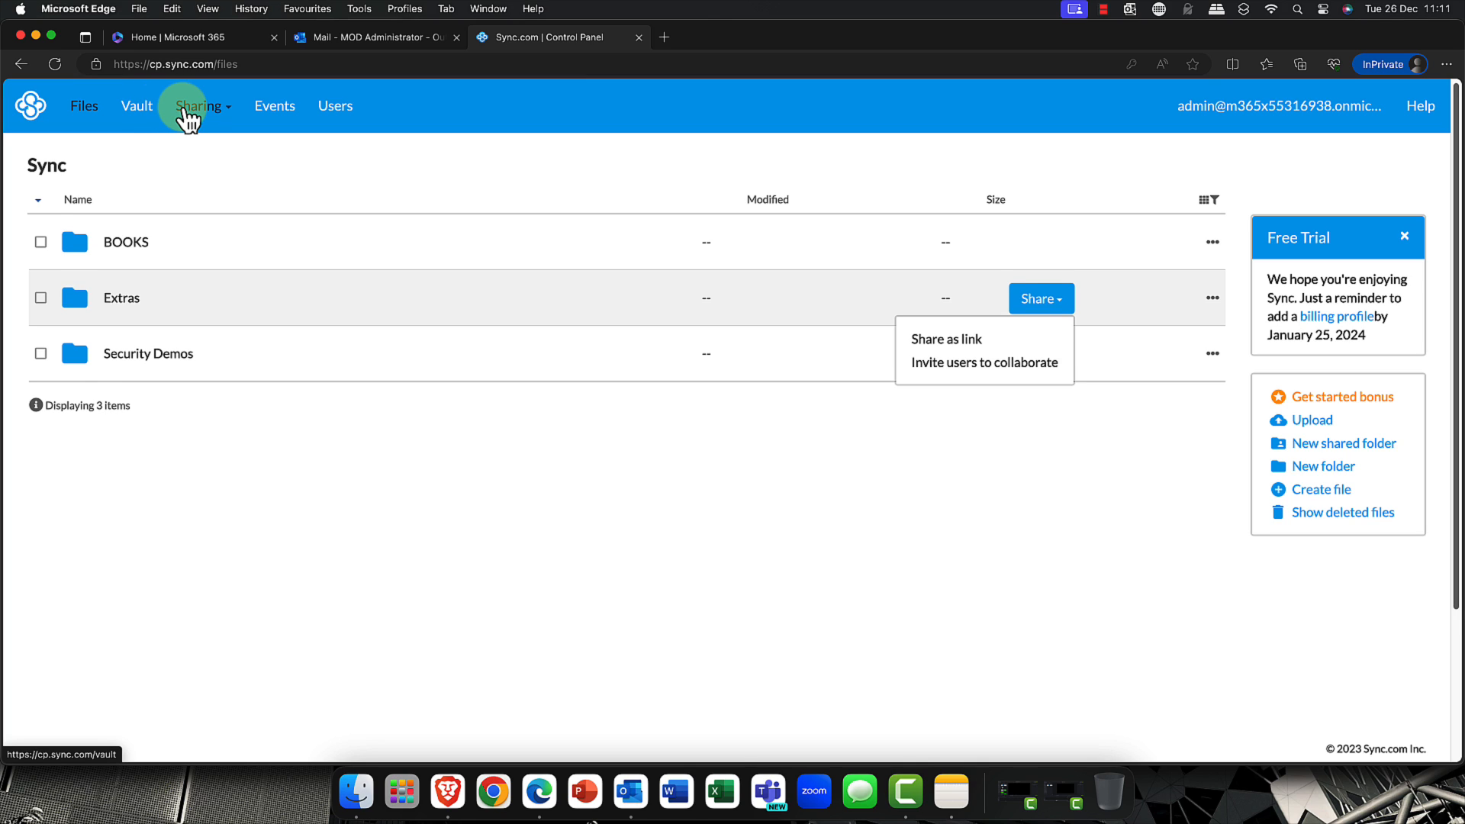
# - Look through the Vault, the sharing categories, and the Events log with its share folder filter
pyautogui.click(137, 119)
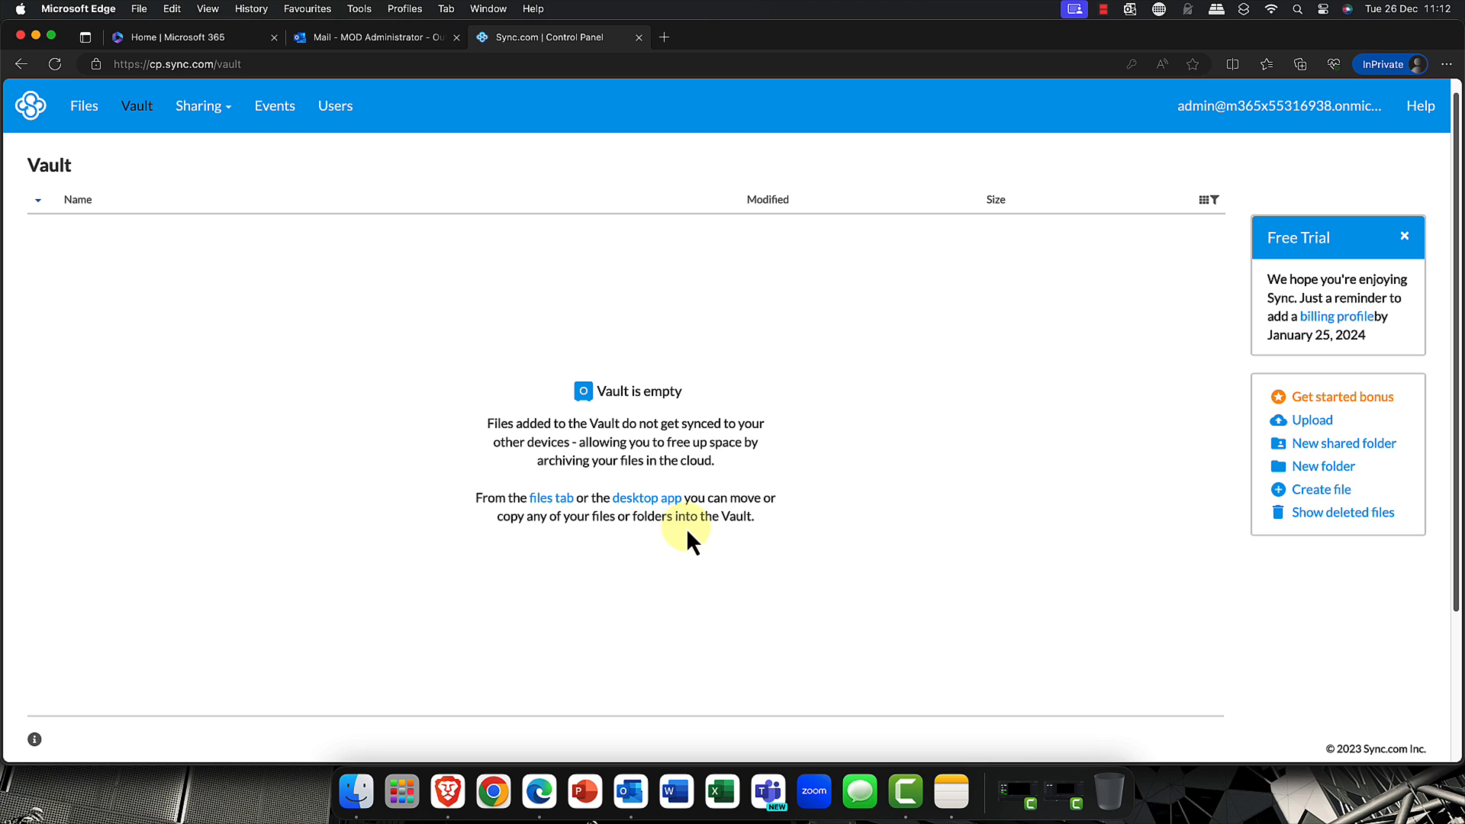
pyautogui.click(210, 107)
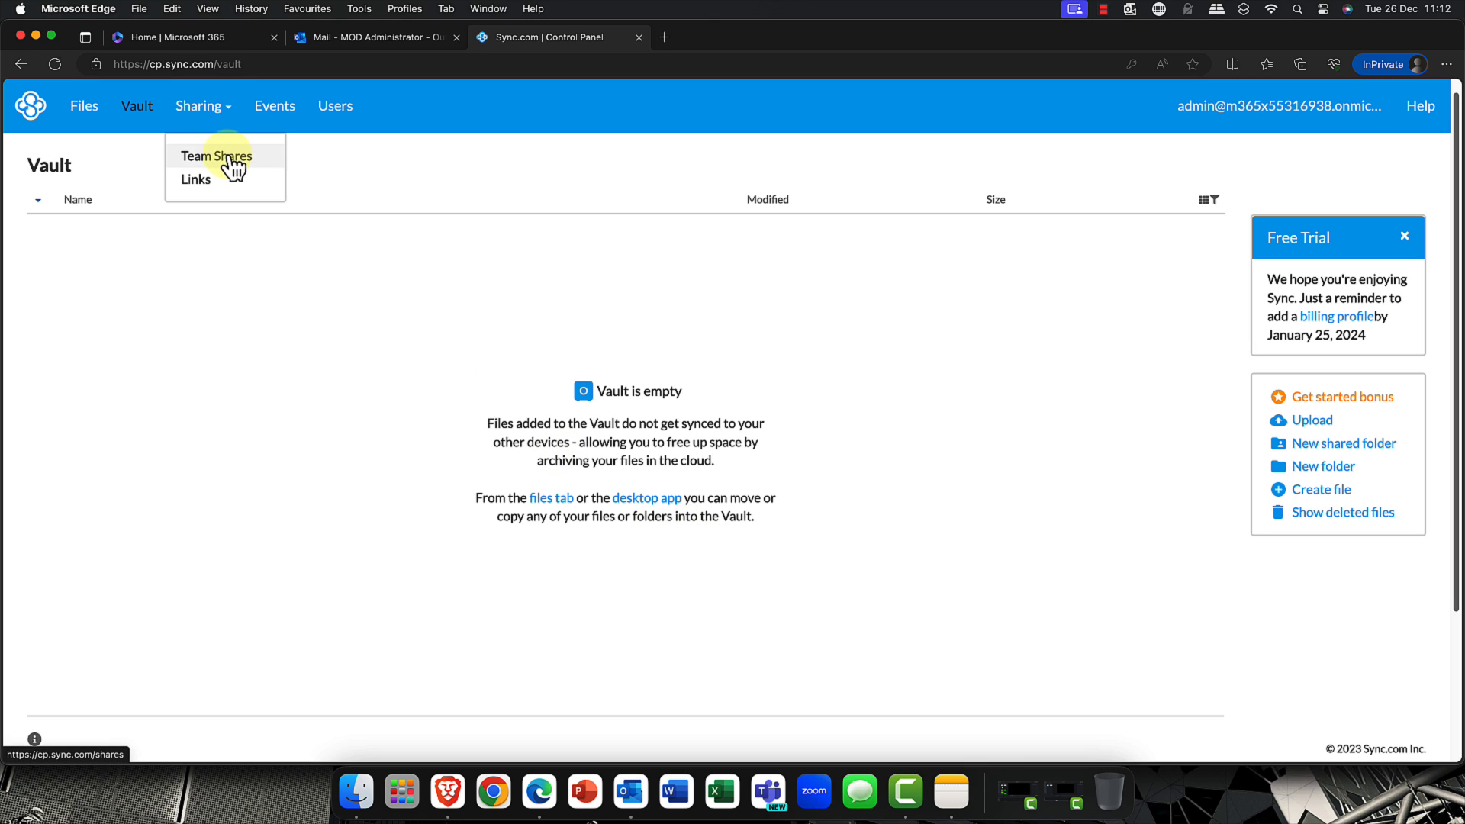
pyautogui.click(293, 110)
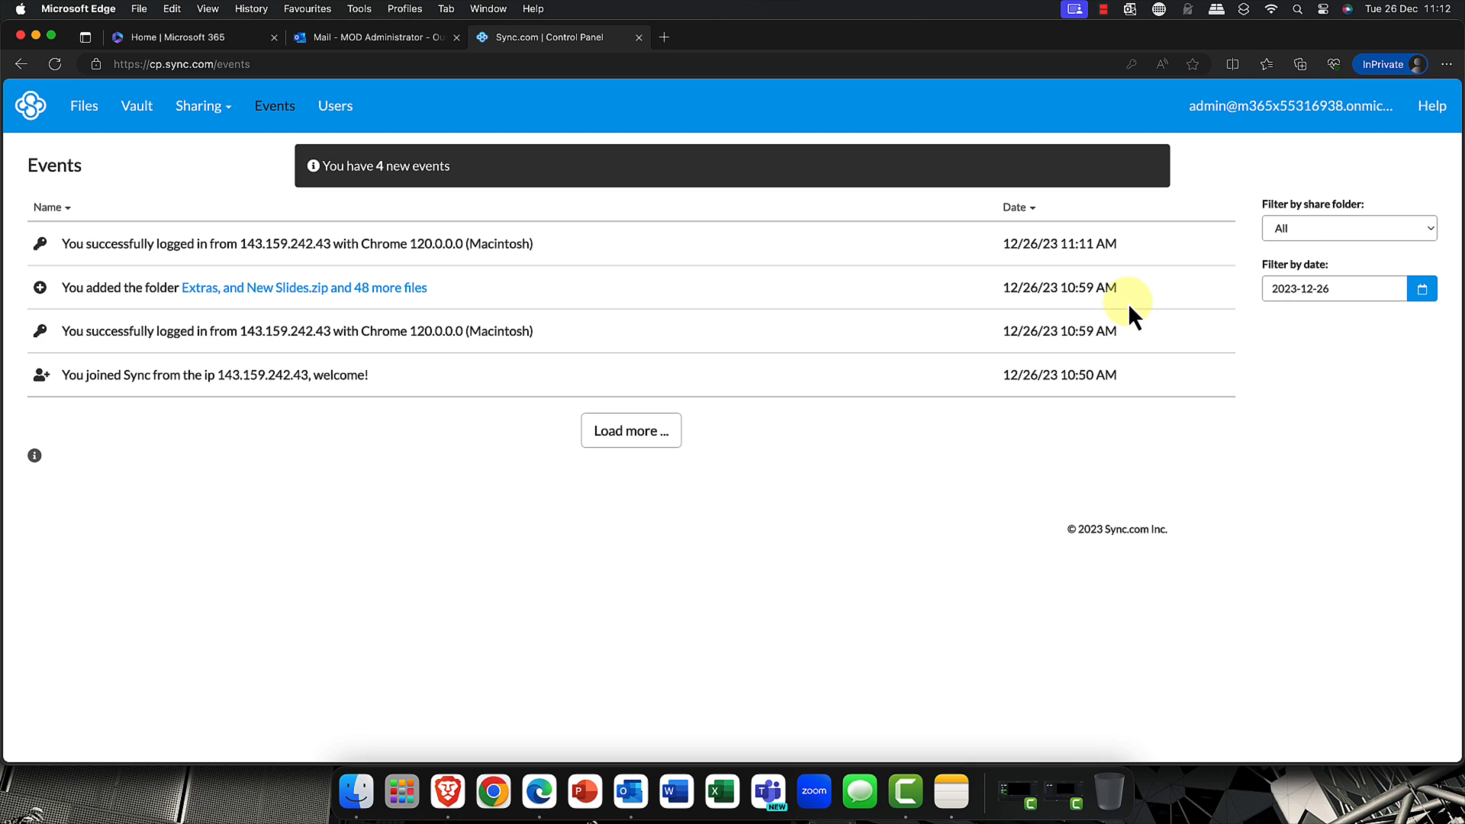
pyautogui.click(1438, 240)
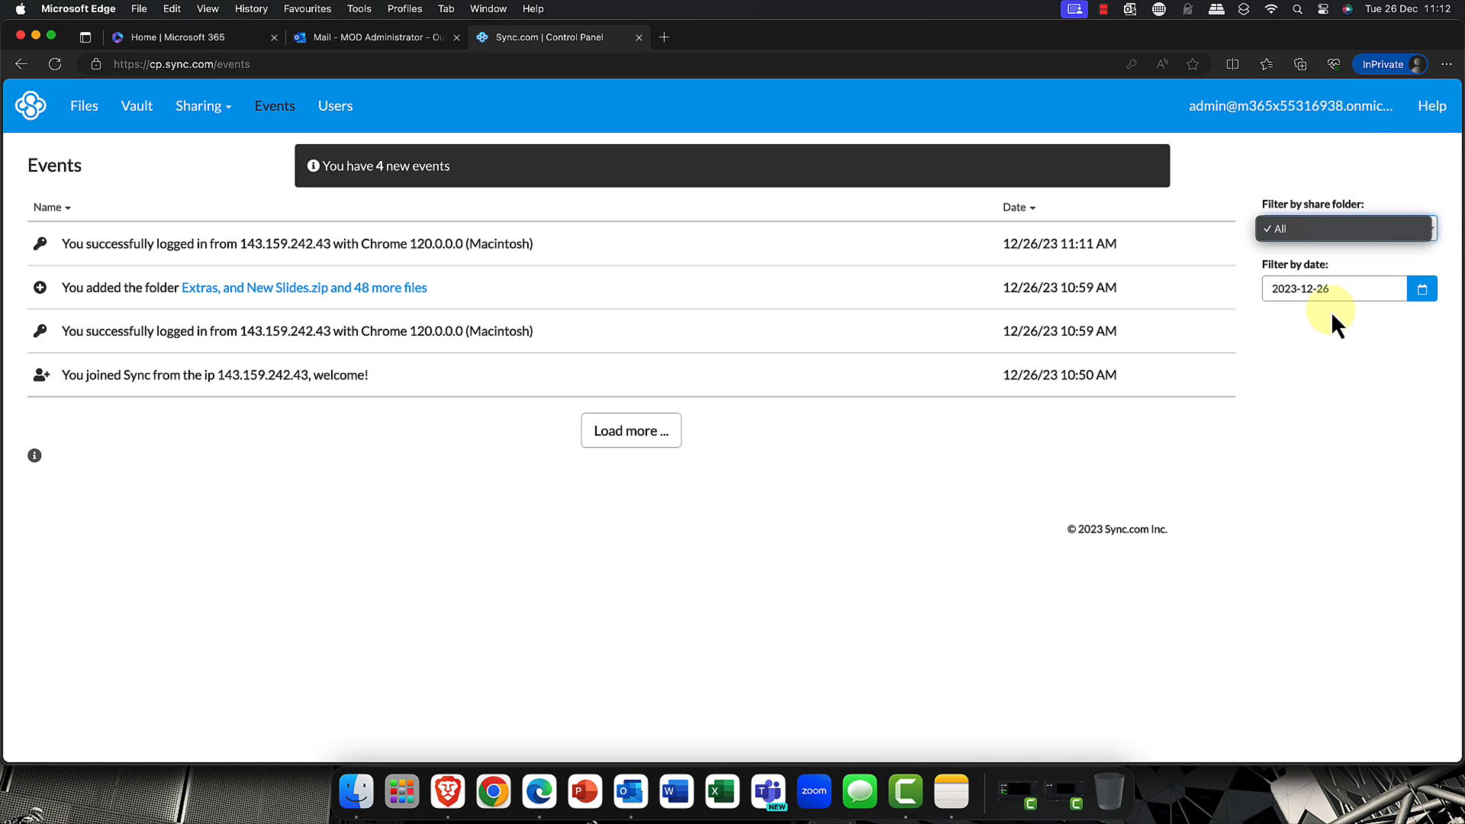
pyautogui.click(1281, 332)
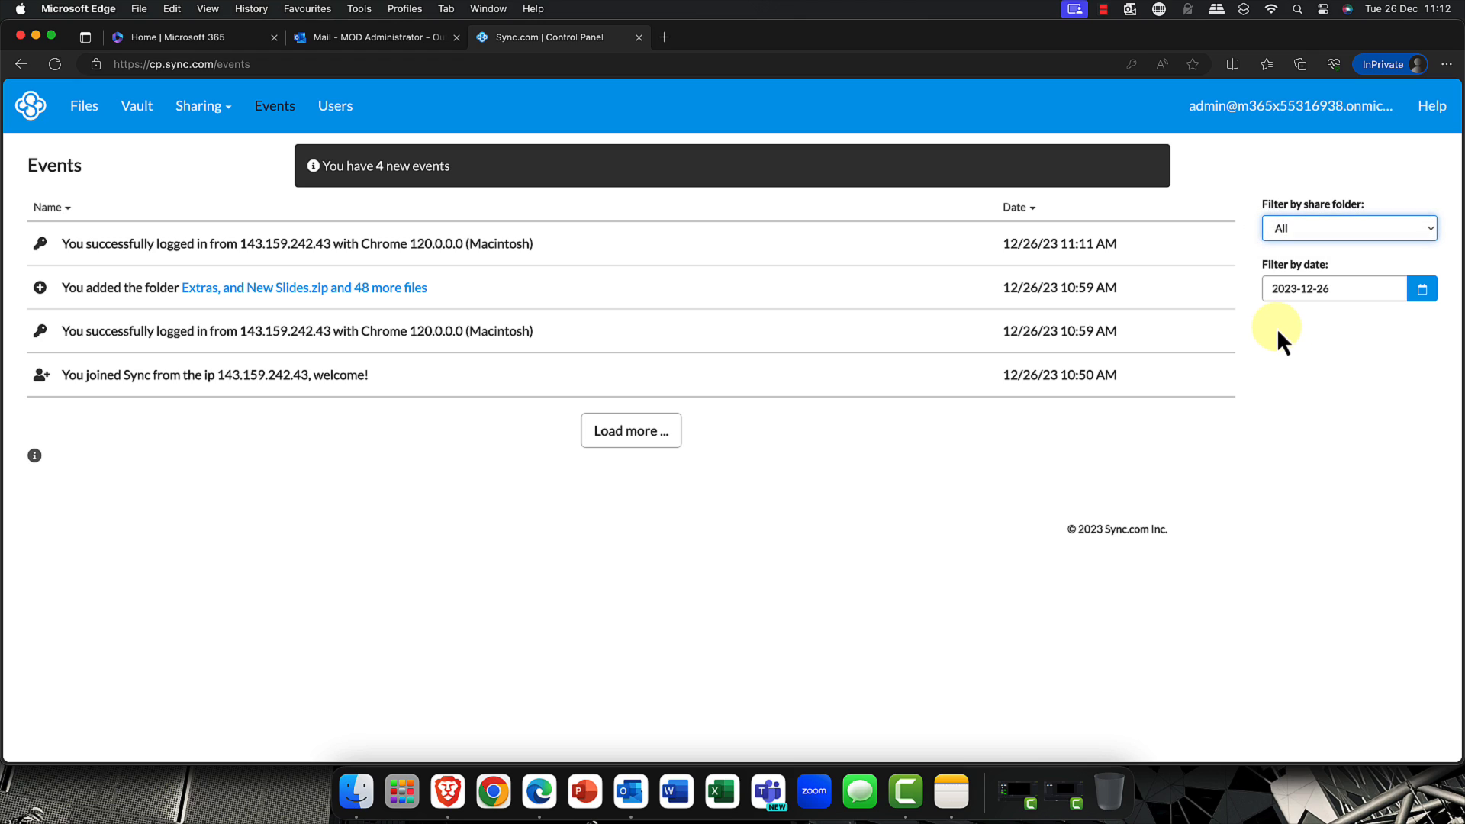
# - Invite a new user by e-mail address and check the actions available for the pending invitation
pyautogui.click(340, 111)
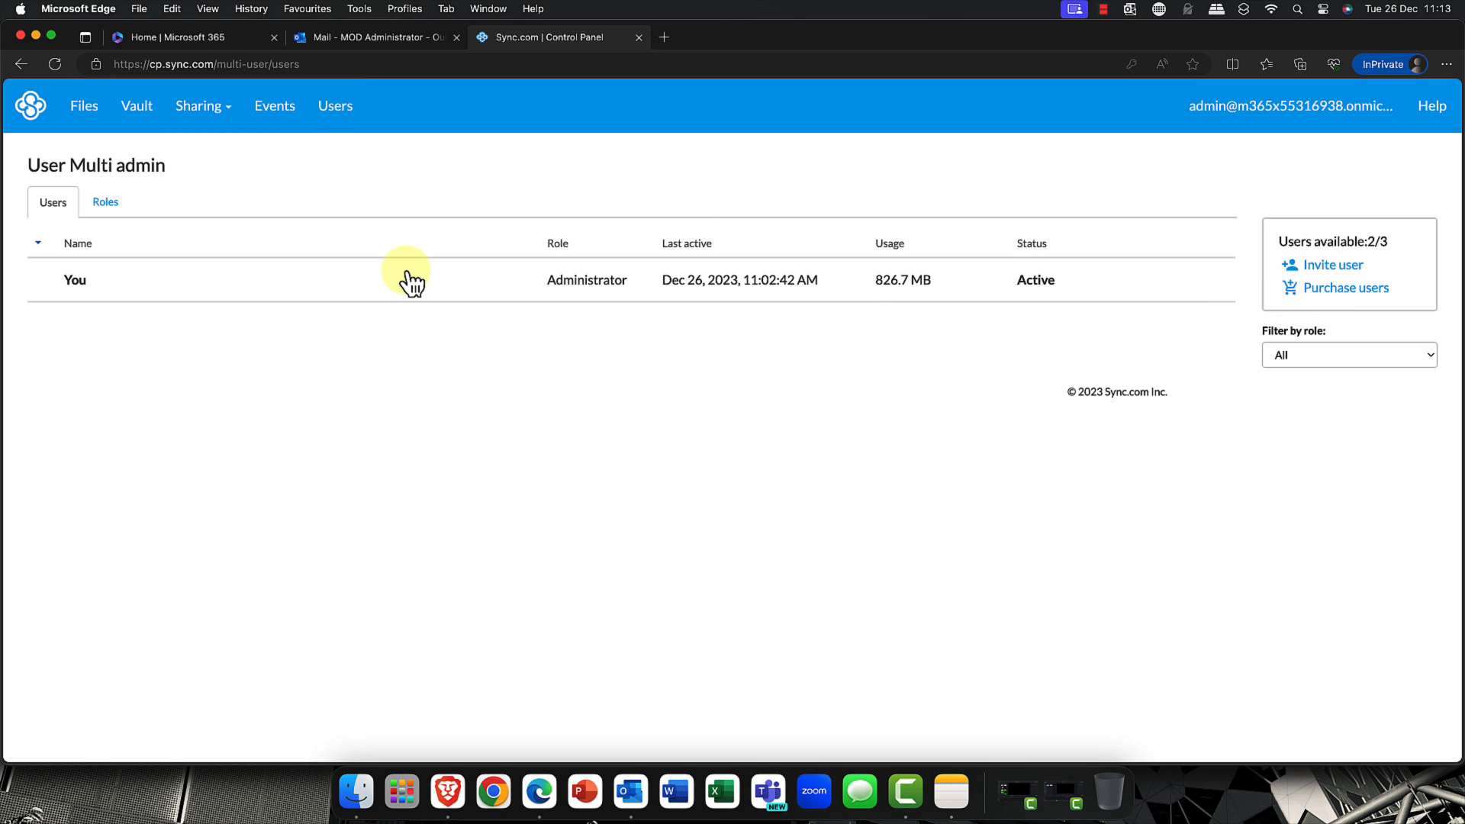
pyautogui.click(1325, 268)
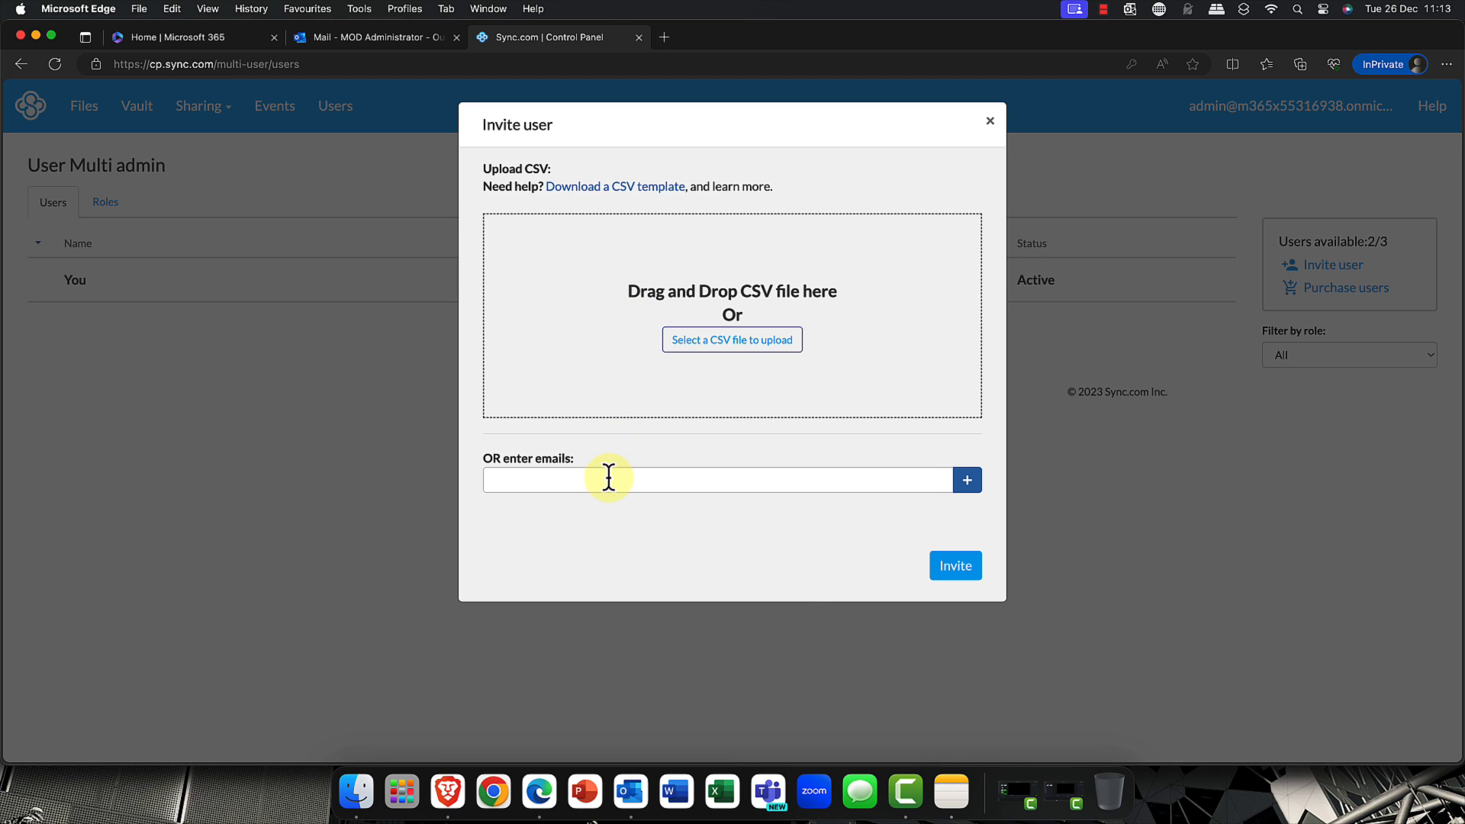
pyautogui.rightClick(609, 478)
pyautogui.click(654, 604)
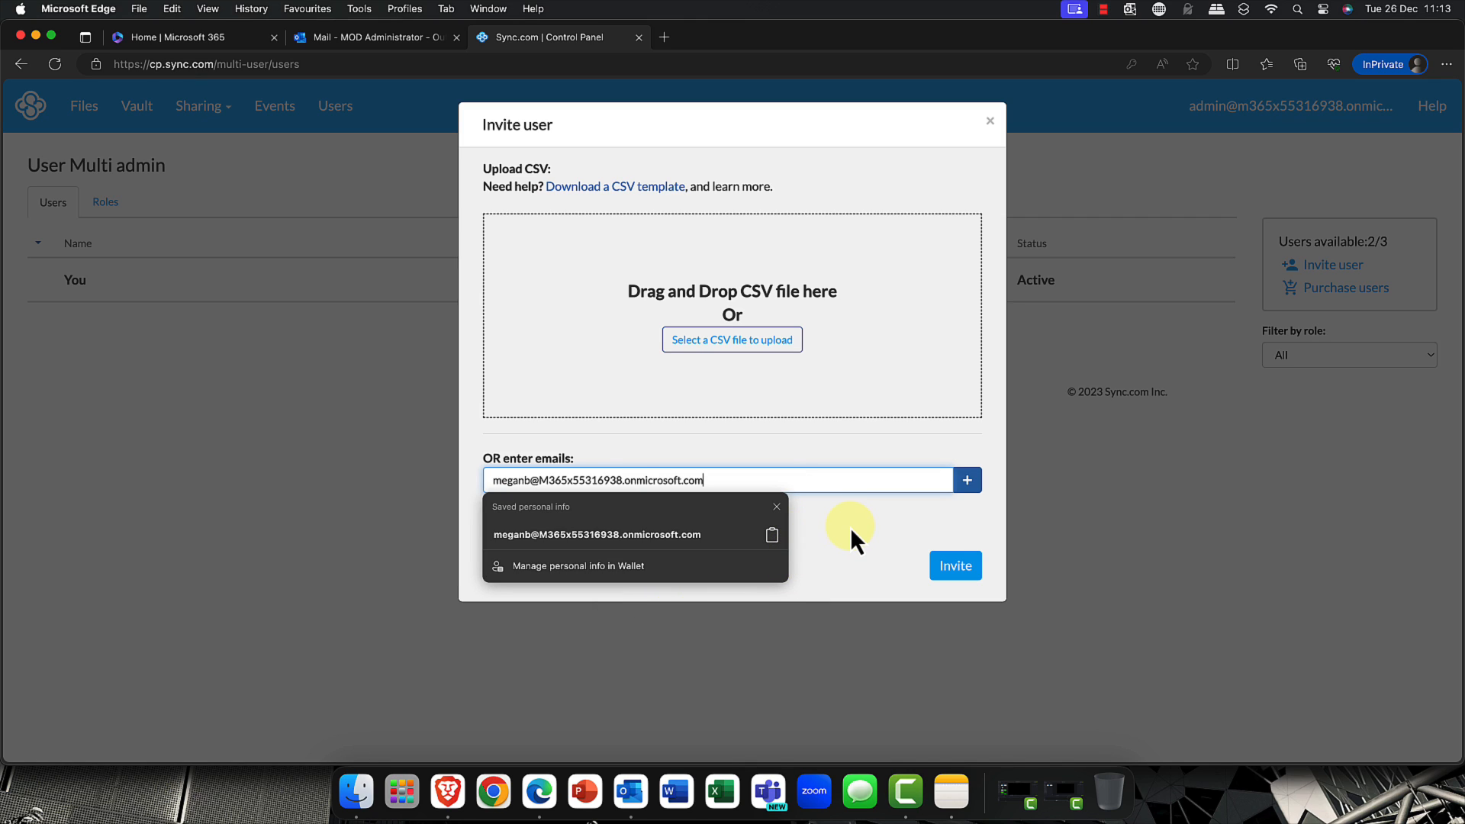
pyautogui.press('Return')
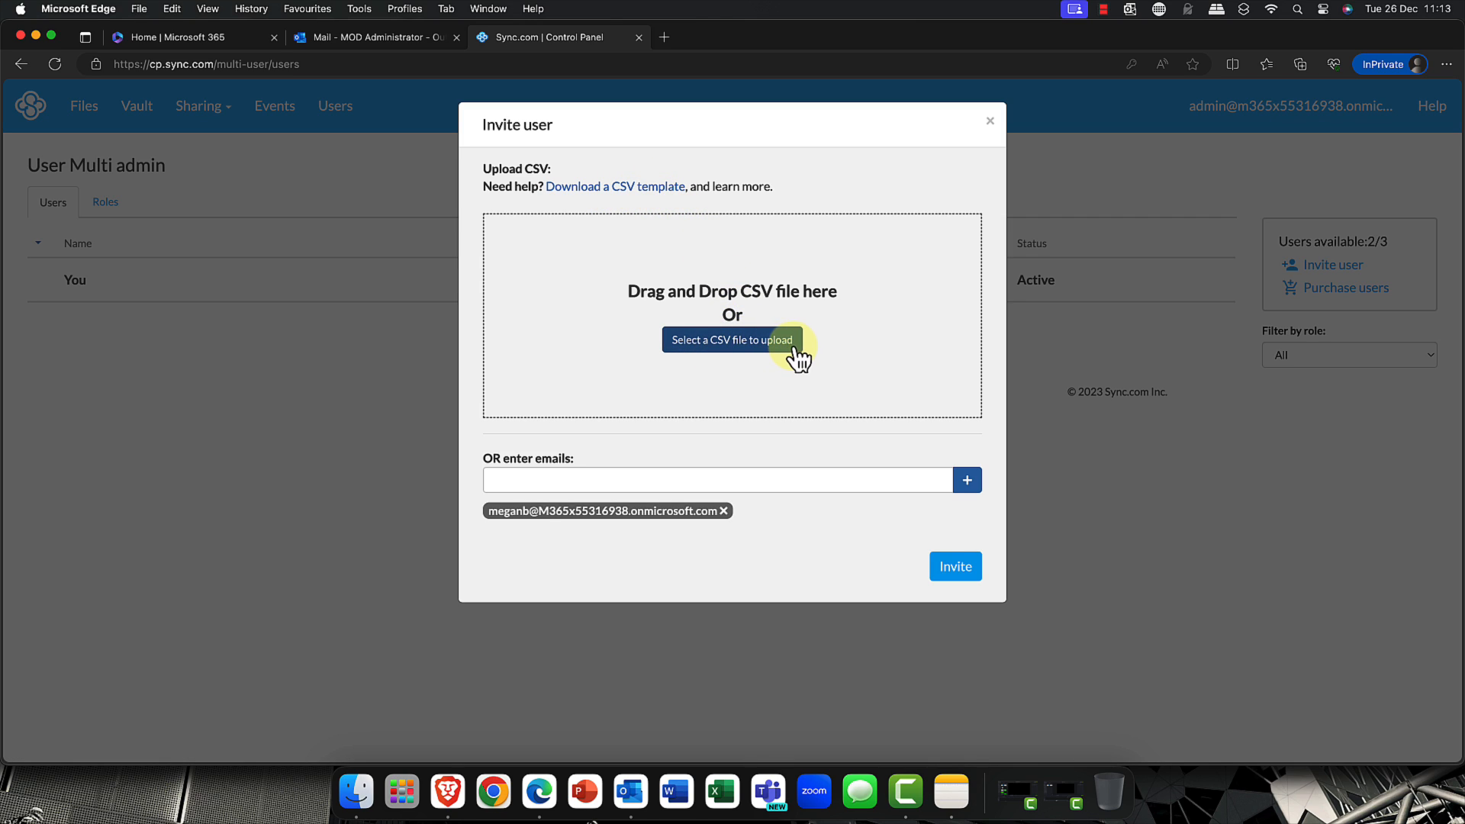
pyautogui.click(954, 568)
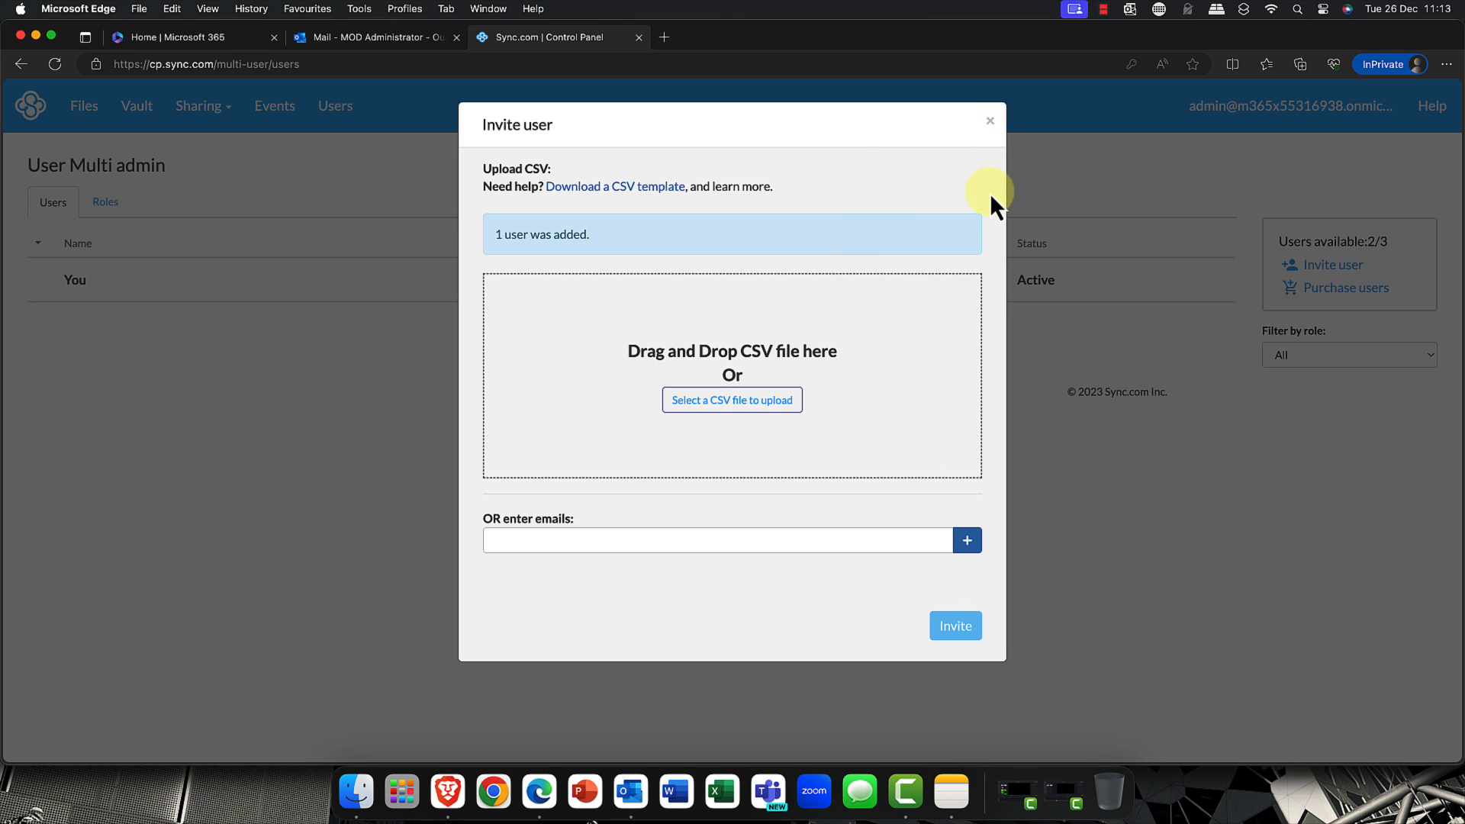
pyautogui.click(991, 122)
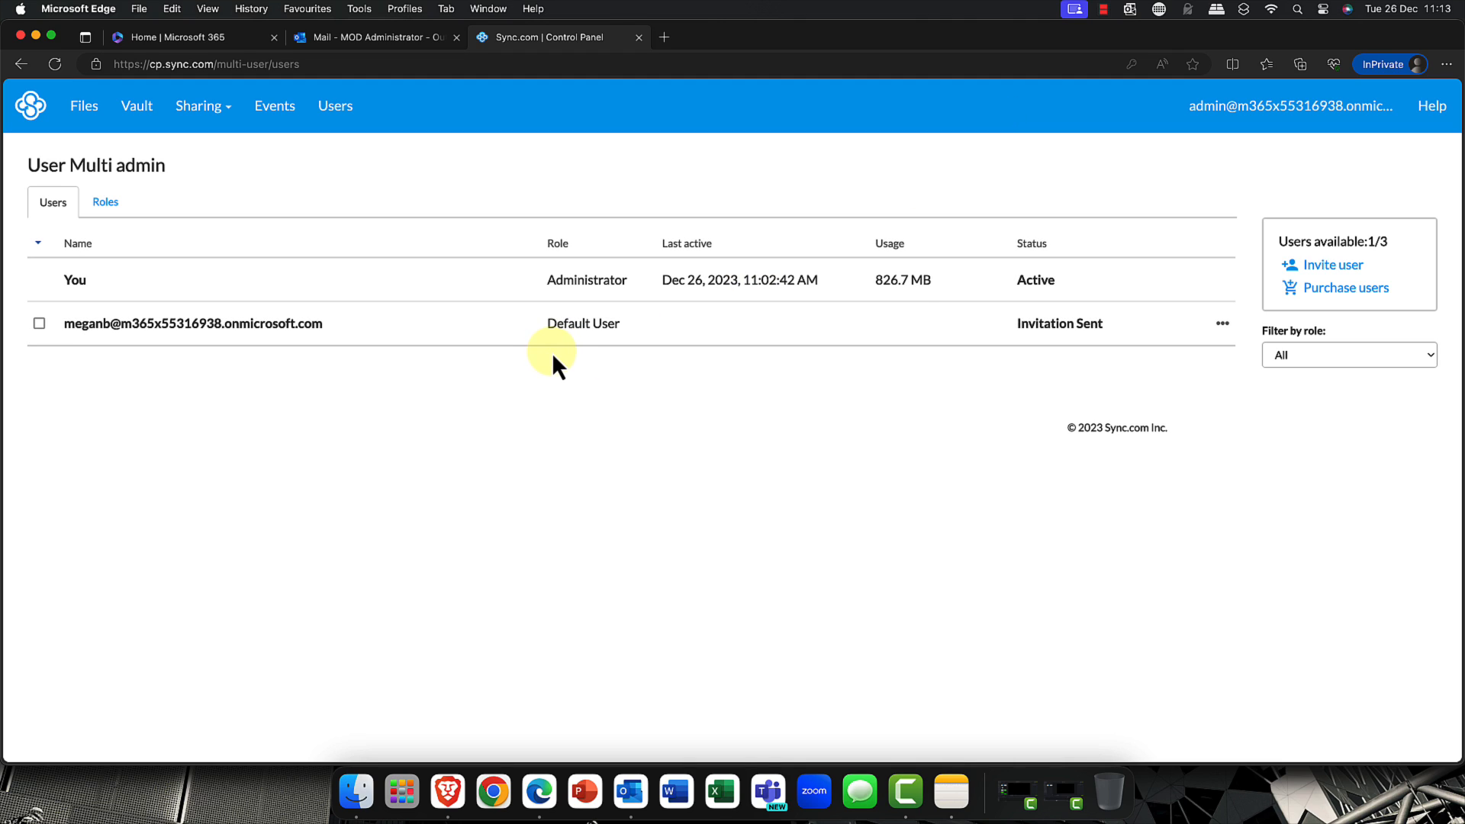
pyautogui.click(1222, 324)
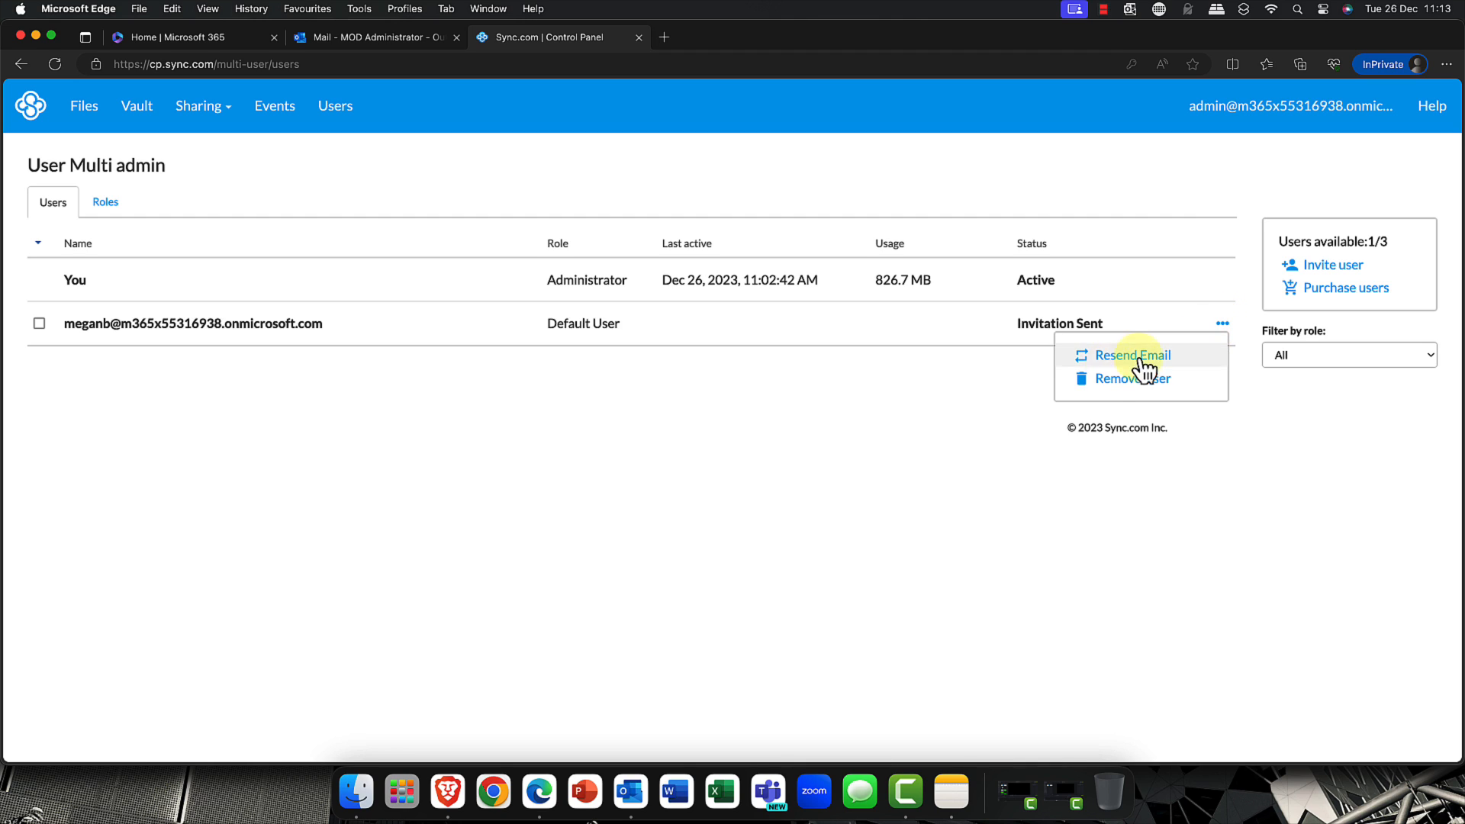
pyautogui.click(923, 400)
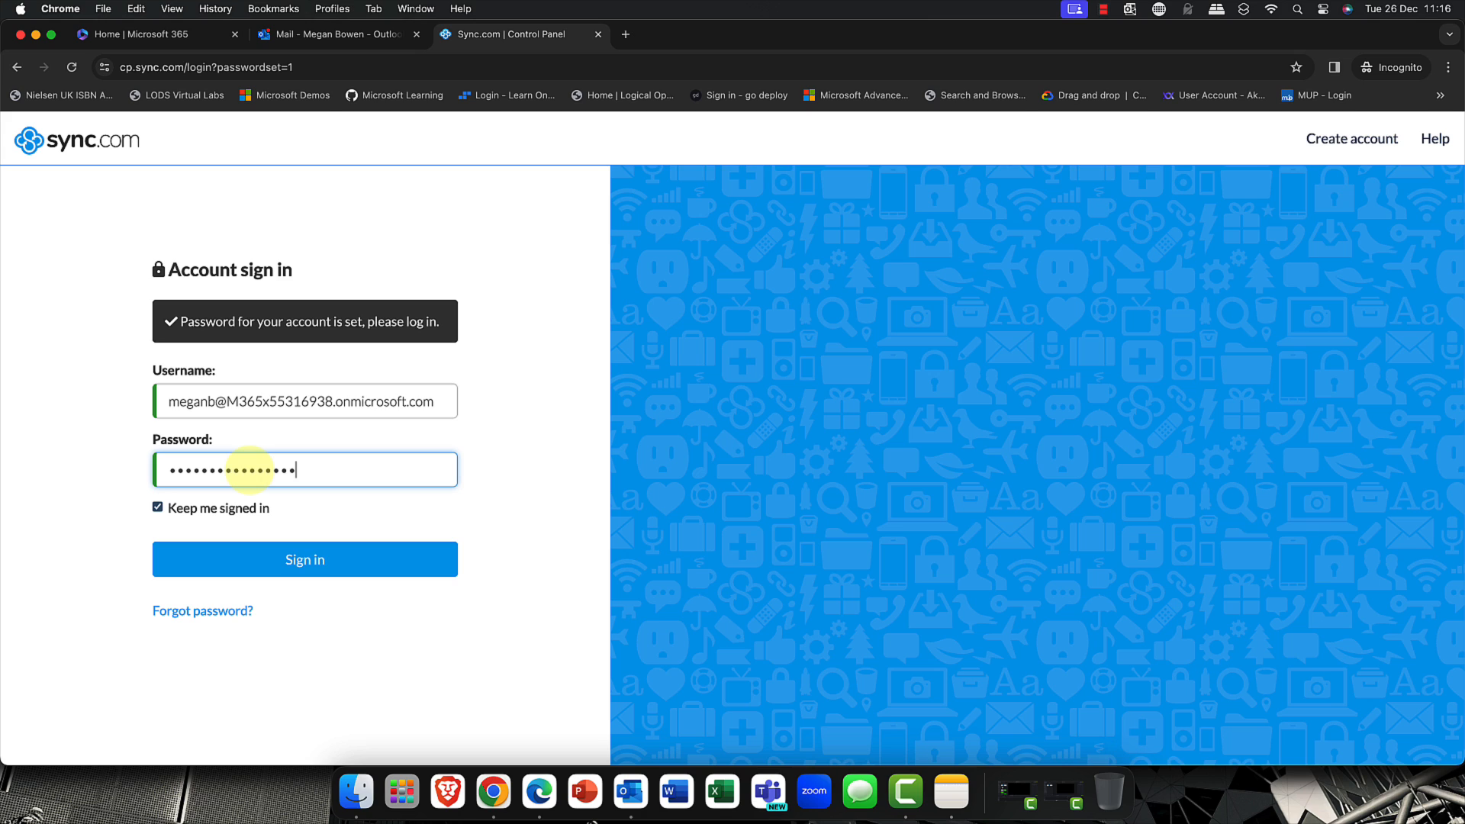
# - Sign in to Sync as the invited user in Chrome and start uploading the folder contents from Finder
pyautogui.press('Return')
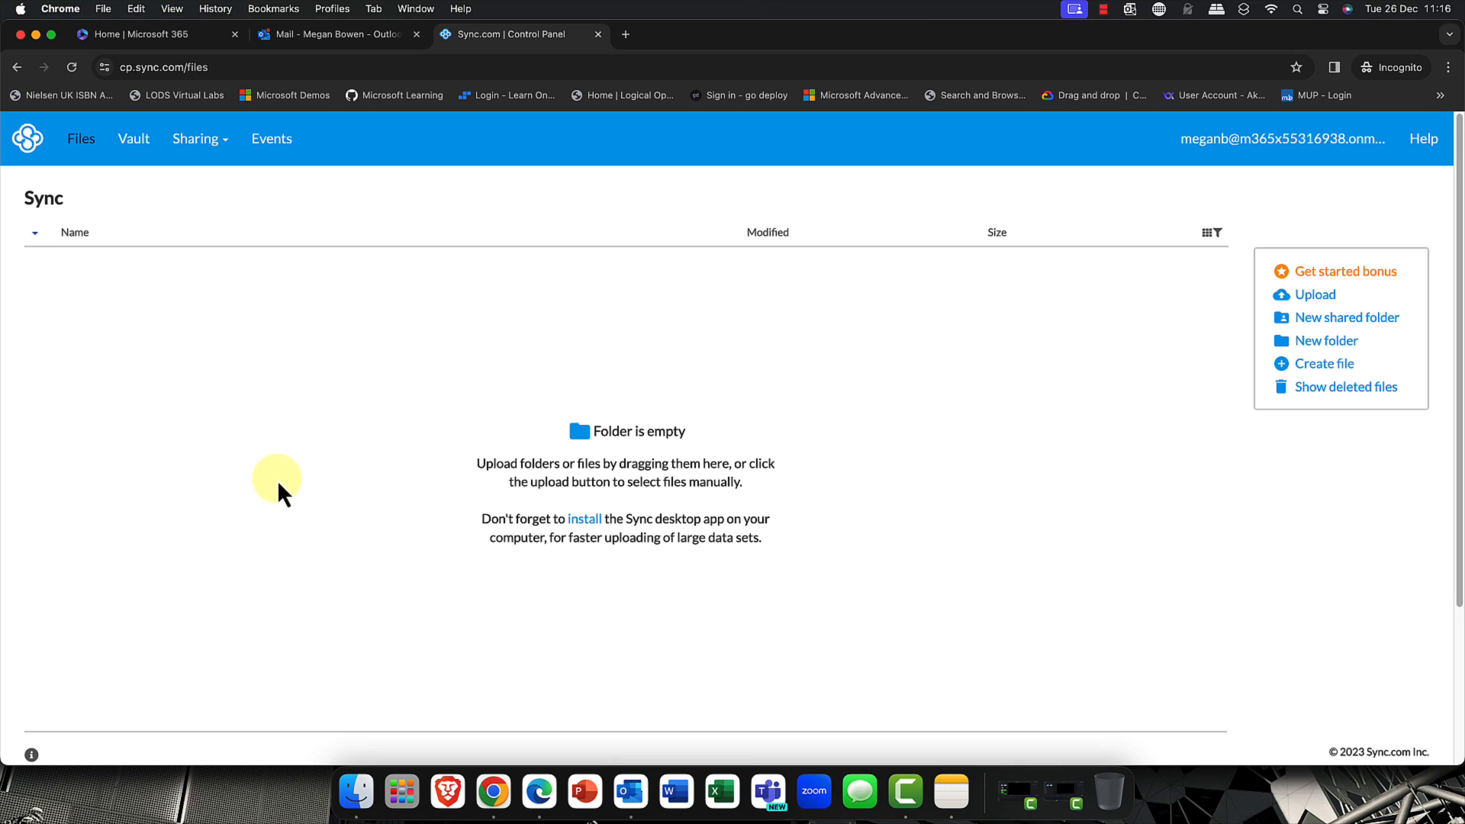
pyautogui.click(356, 790)
pyautogui.moveTo(444, 191); pyautogui.dragTo(707, 477)
pyautogui.click(963, 498)
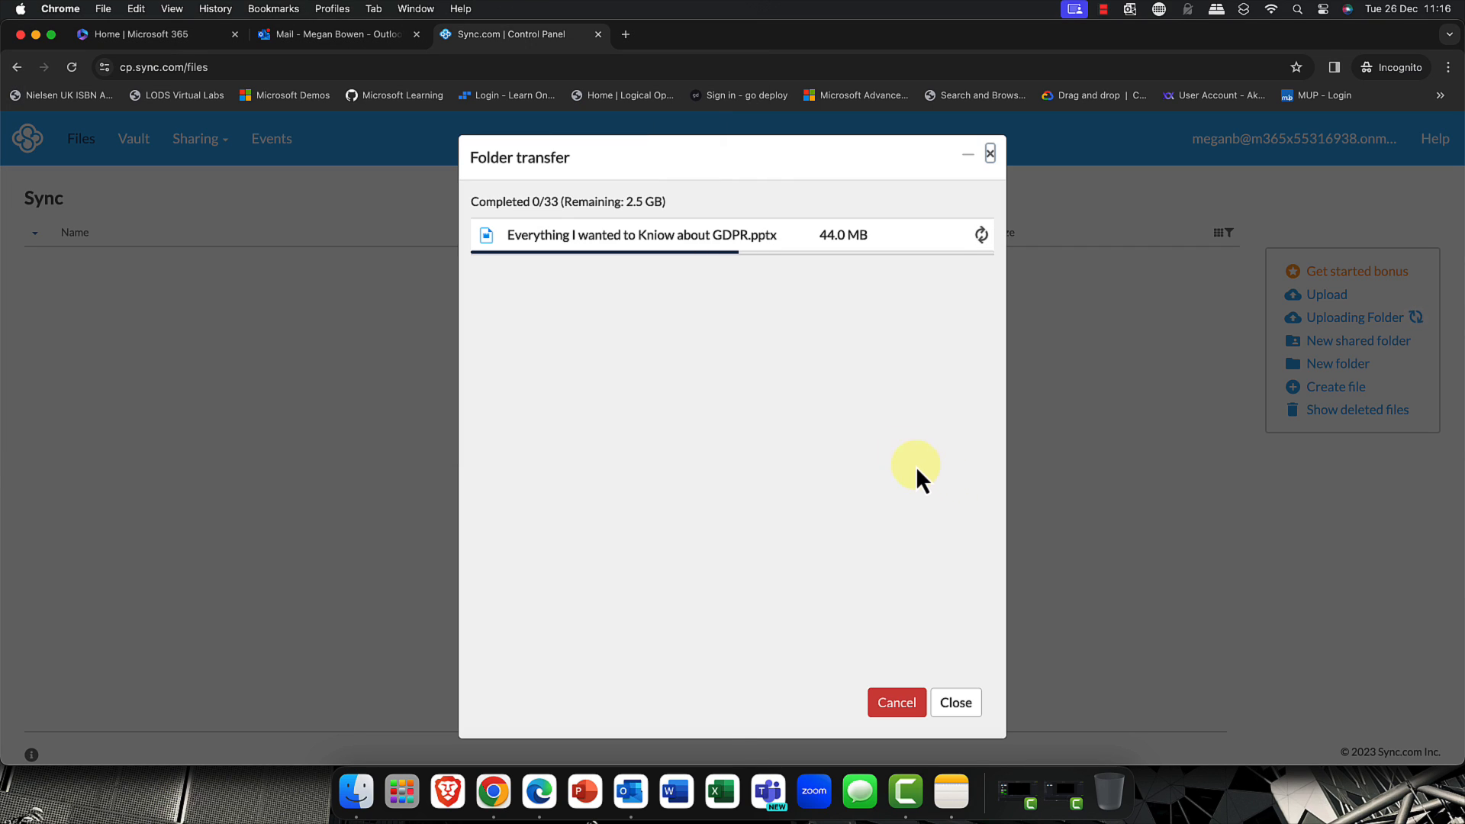
# - Switch to the admin session in Edge, refresh the user list, and view the account's files
pyautogui.click(539, 791)
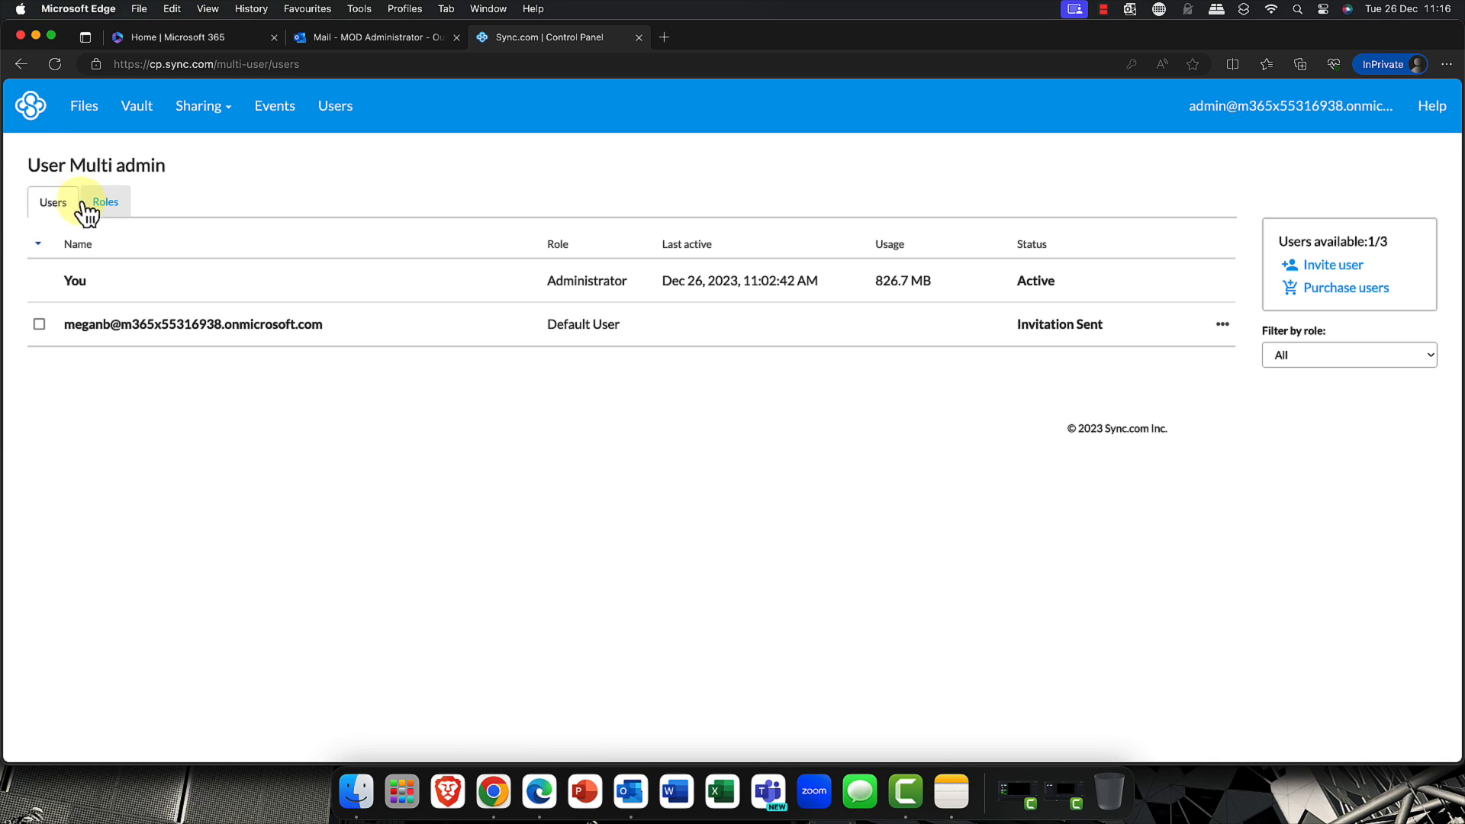
pyautogui.click(53, 63)
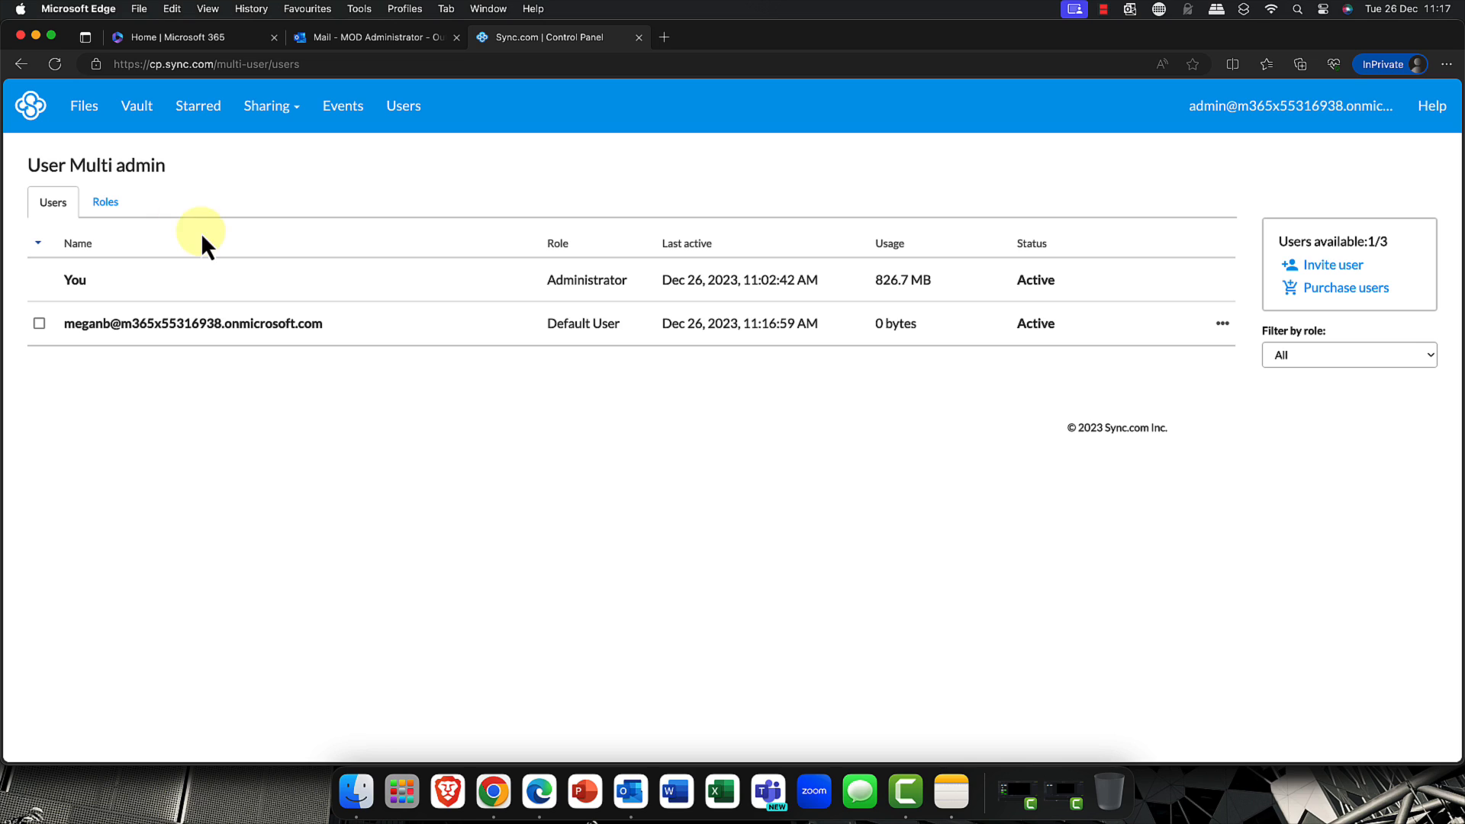
pyautogui.click(83, 111)
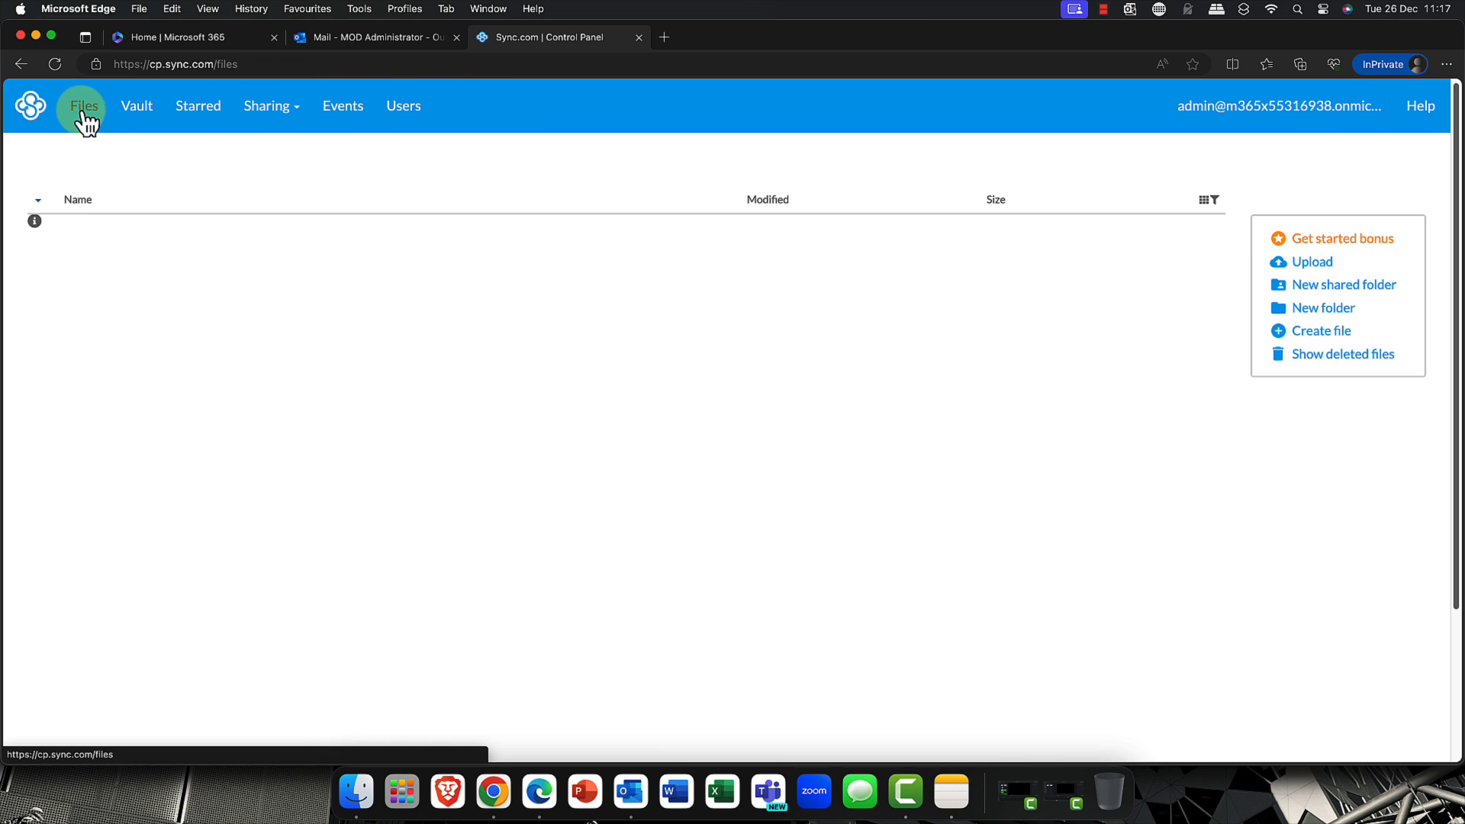
# - Return to the user list, select the invited user and open the management actions for that account
pyautogui.click(409, 111)
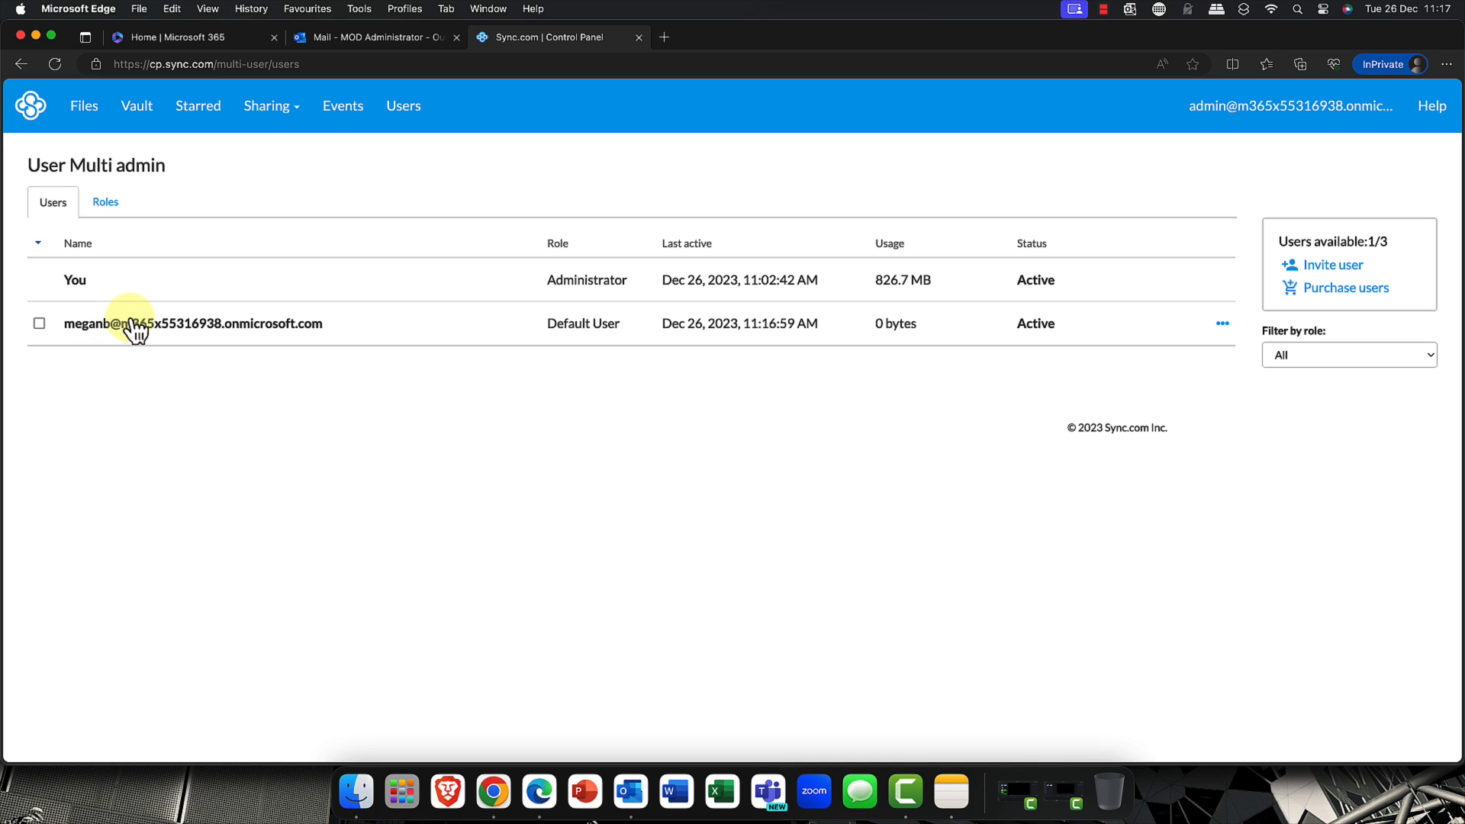
pyautogui.click(40, 323)
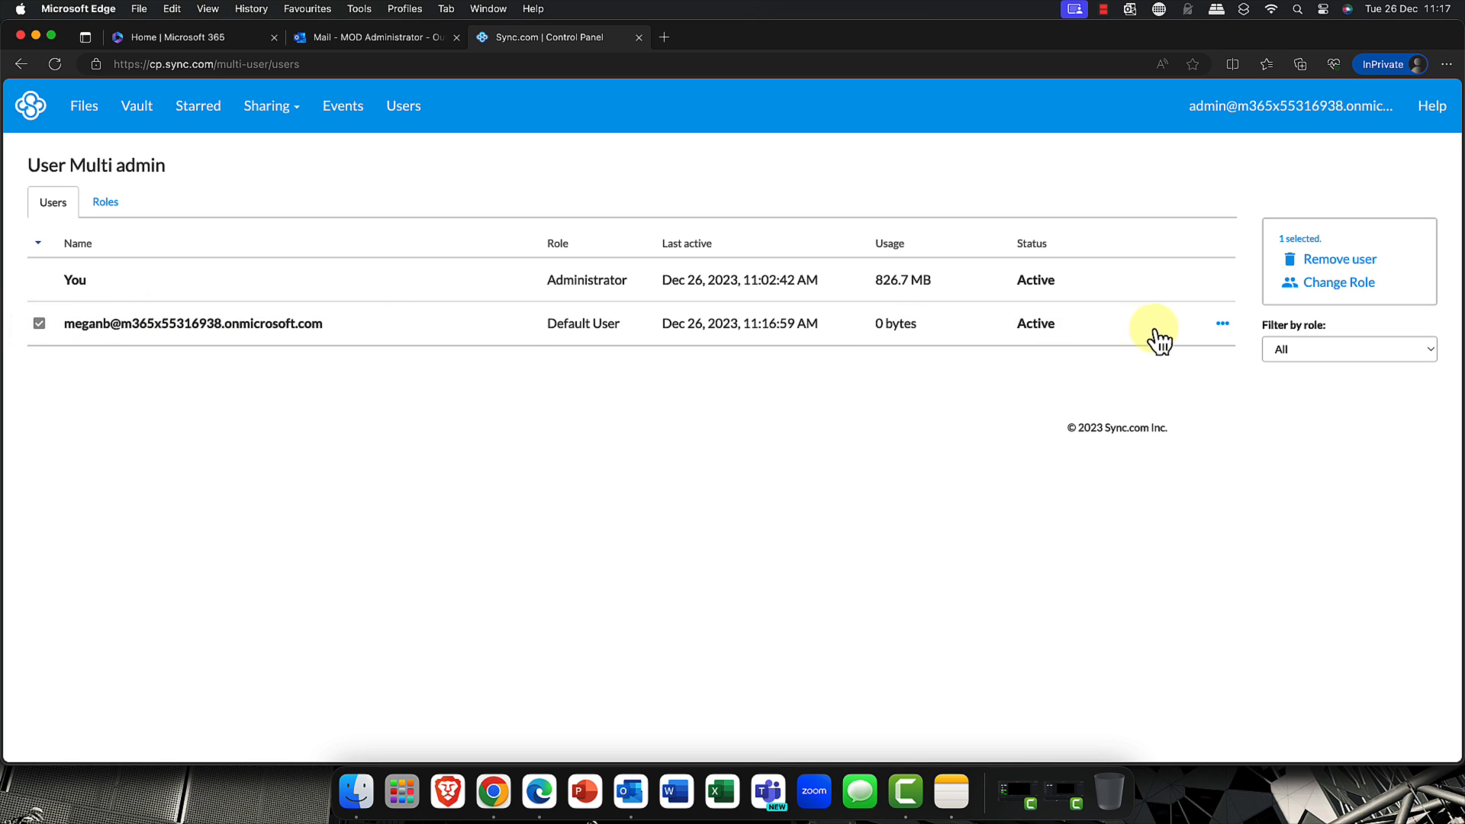
pyautogui.click(1221, 326)
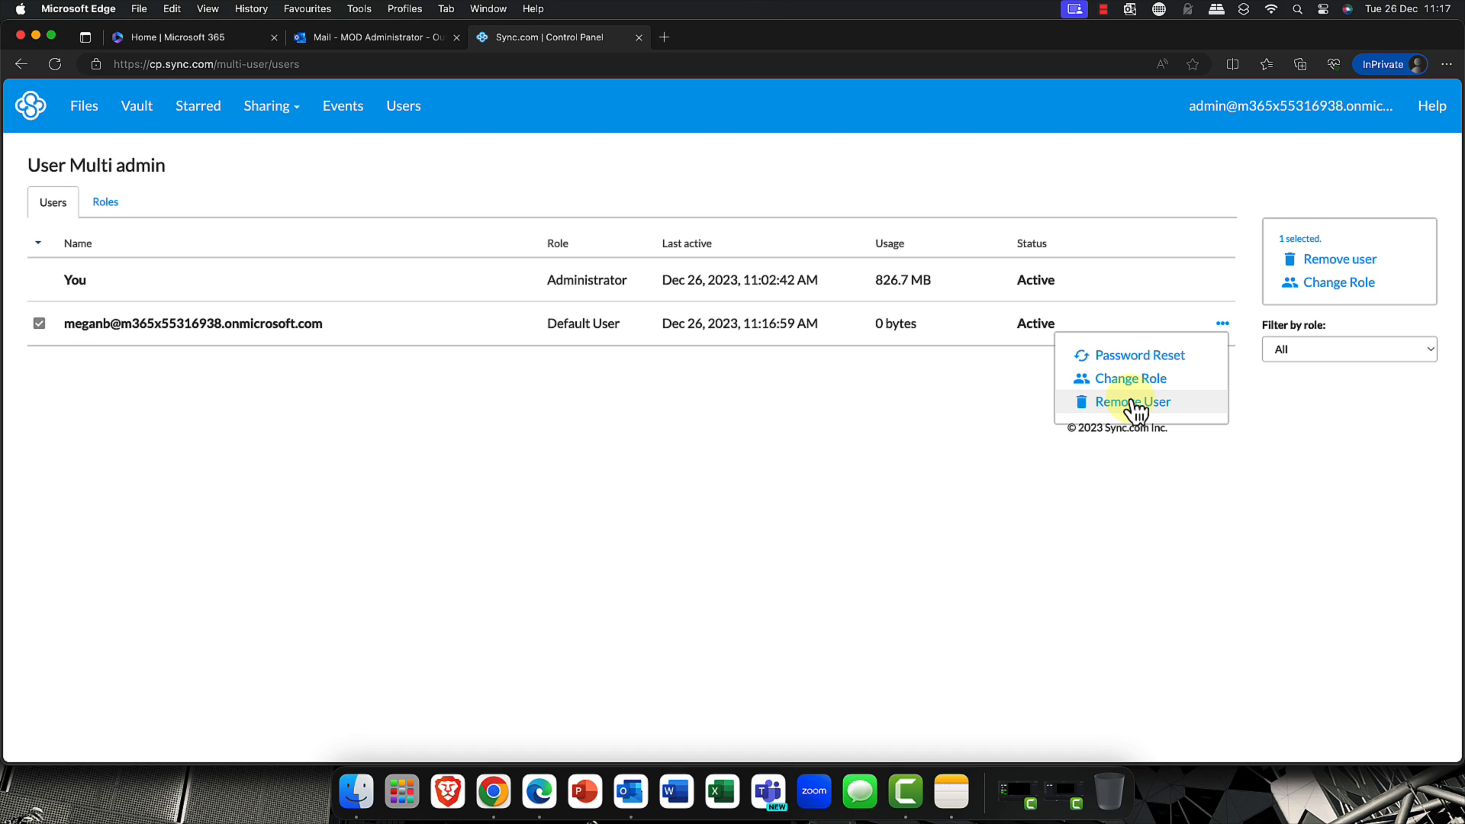
# - Check the roles available for the invited user and update the account's role with Default User selected
pyautogui.click(1131, 379)
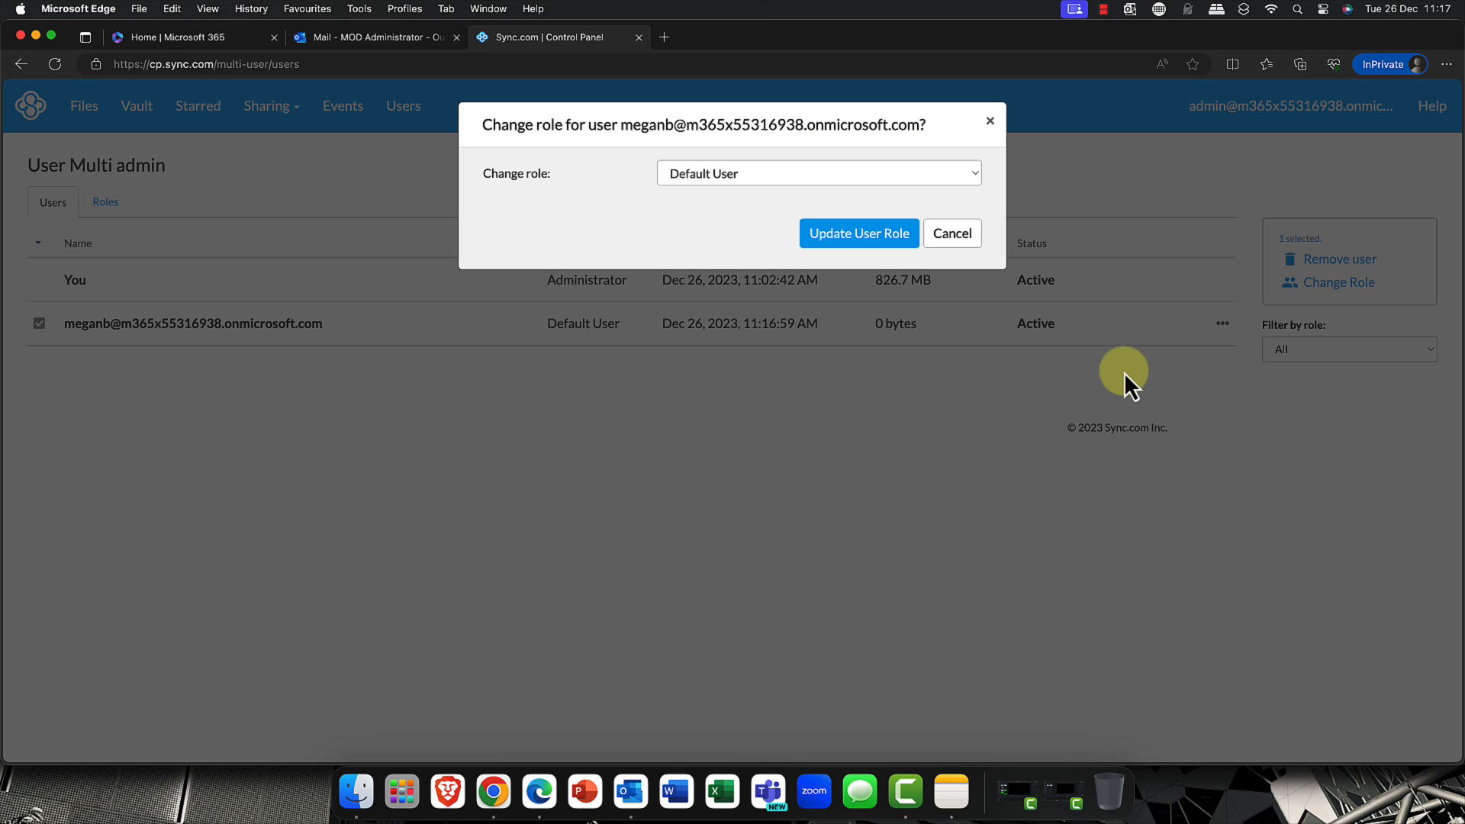
pyautogui.click(974, 177)
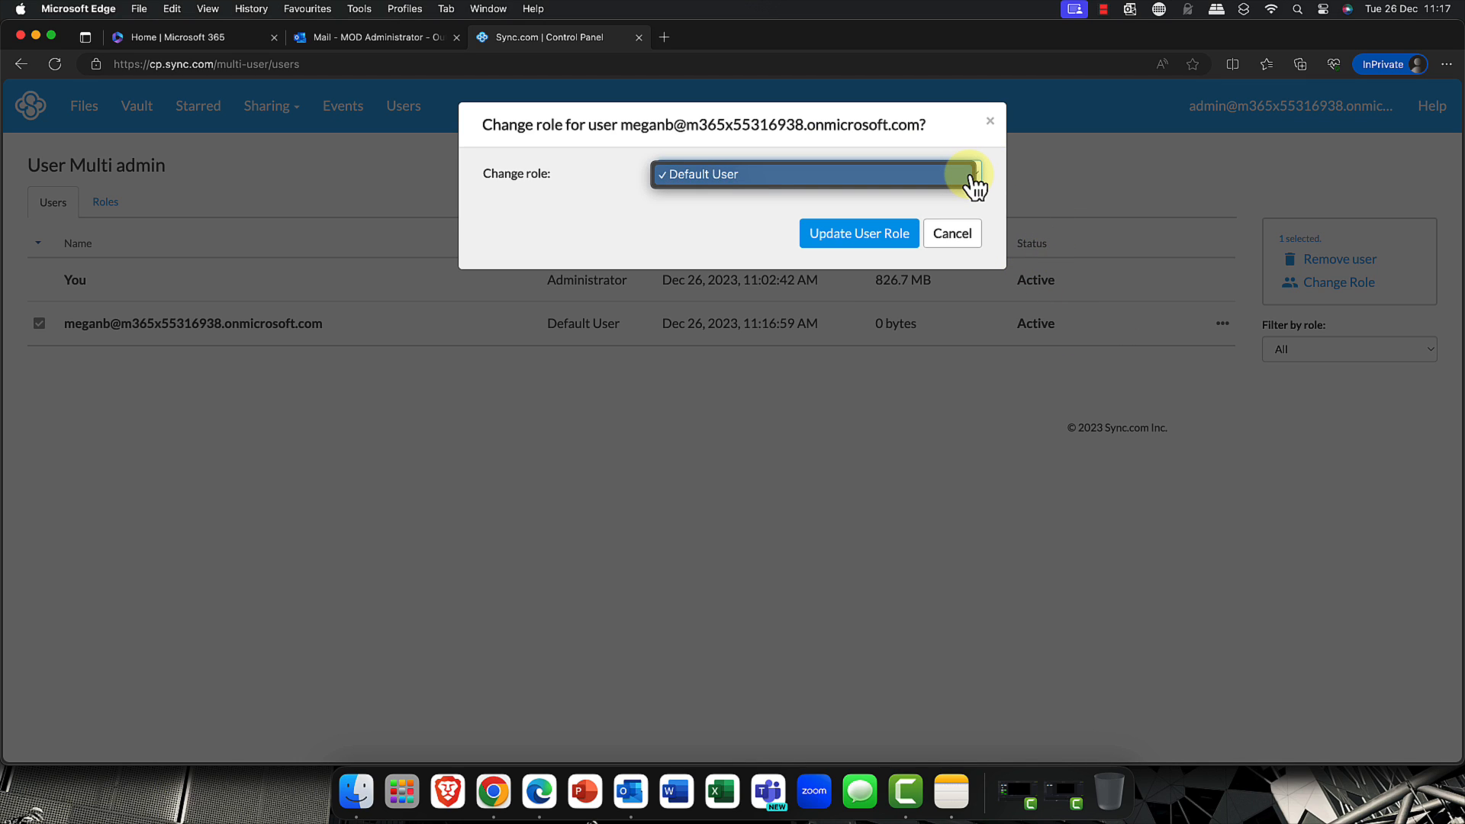
pyautogui.click(977, 180)
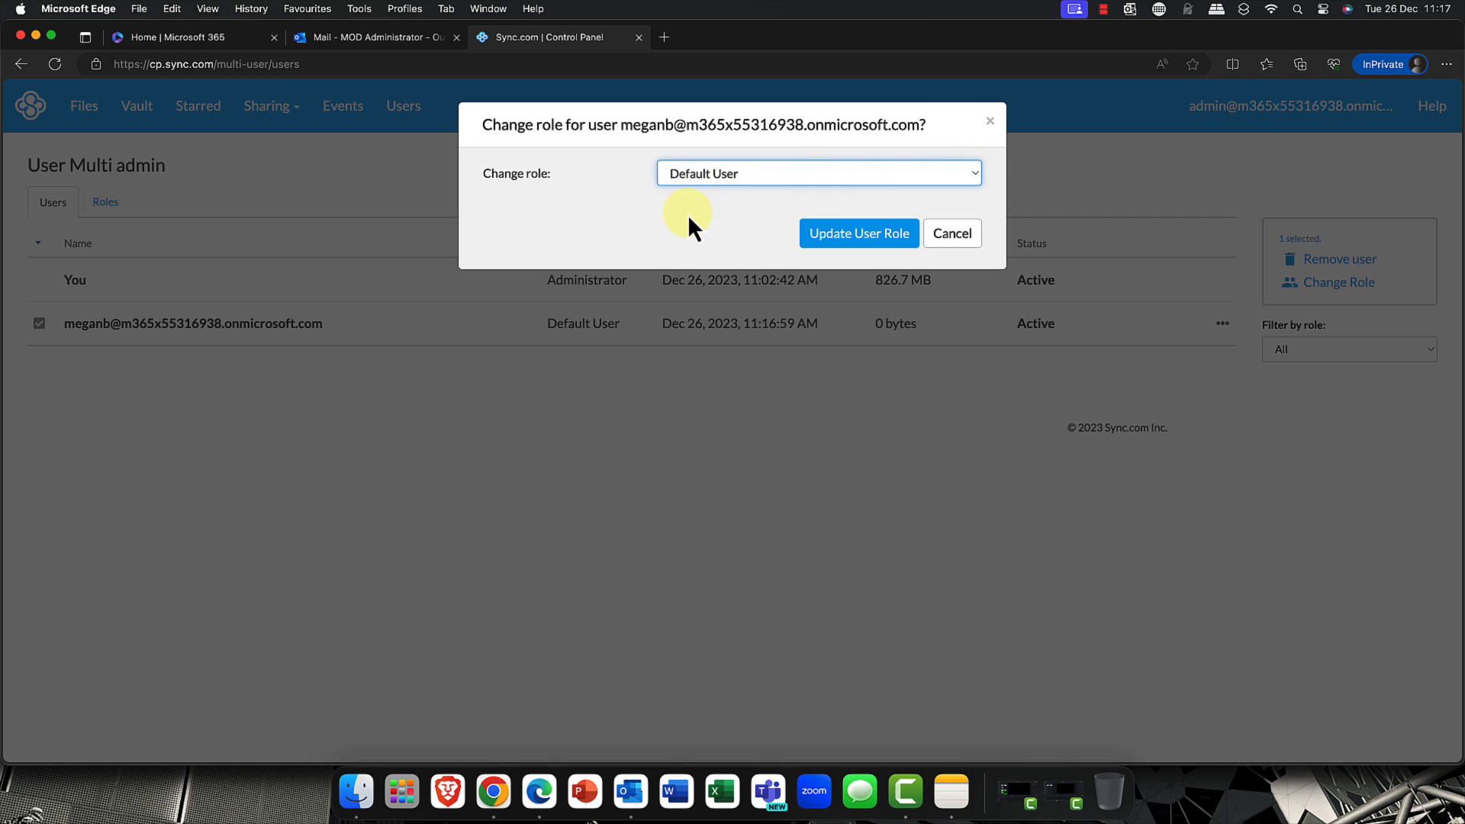
pyautogui.click(869, 235)
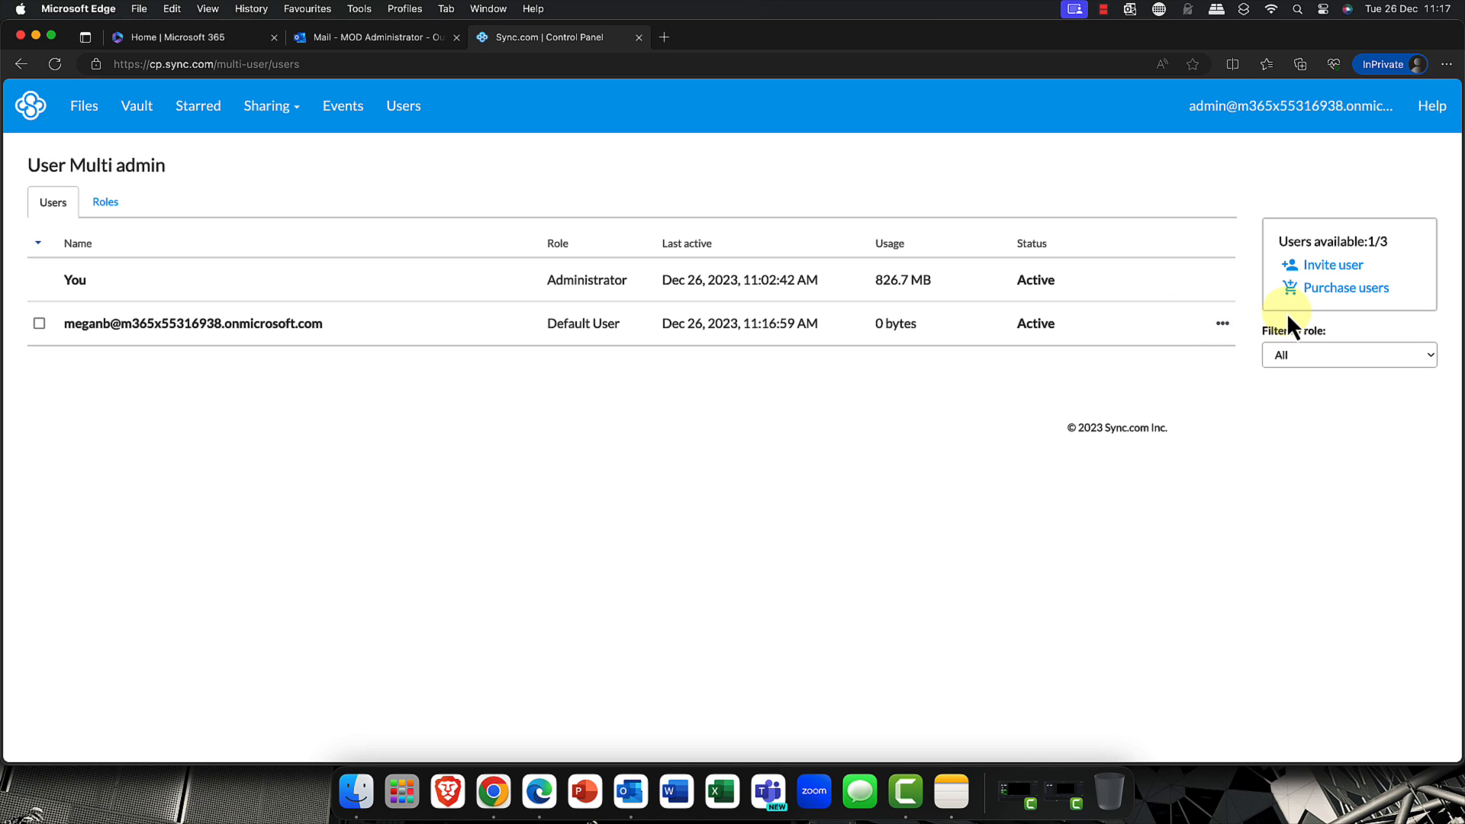
# - Check the role filter options for the user list and view the account's event log
pyautogui.click(1347, 358)
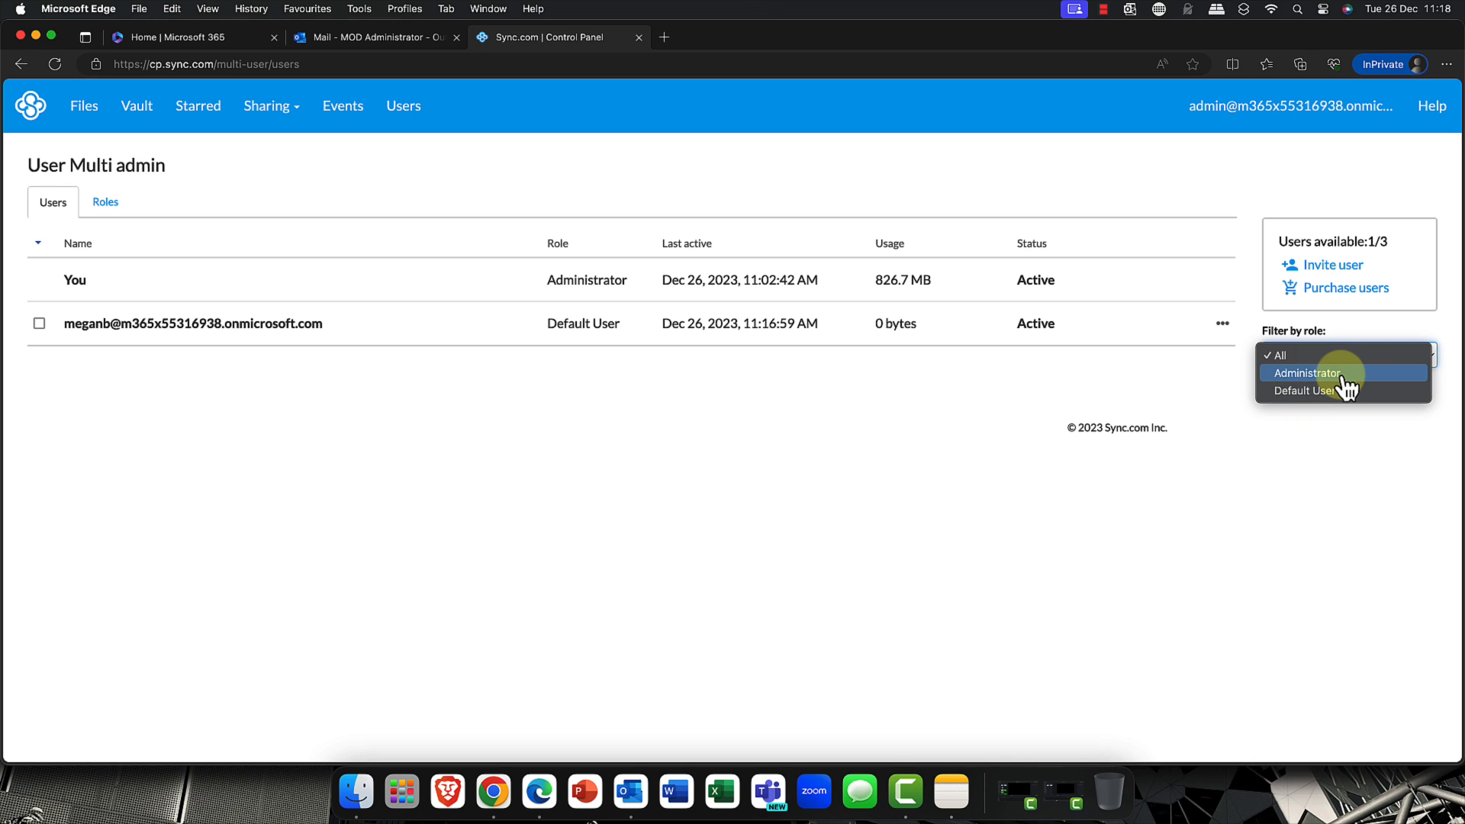
pyautogui.click(1182, 293)
pyautogui.click(994, 284)
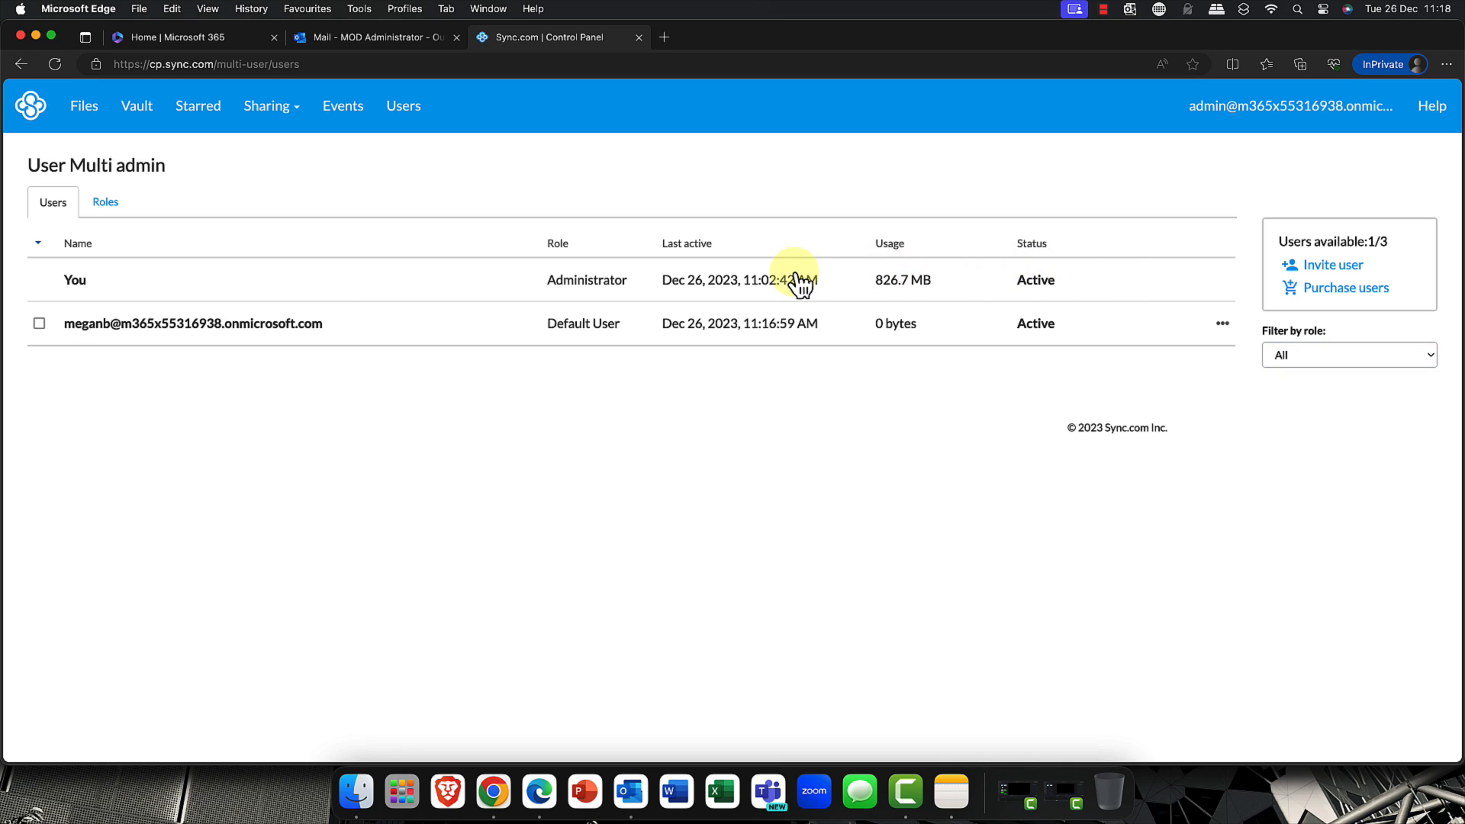
pyautogui.click(361, 118)
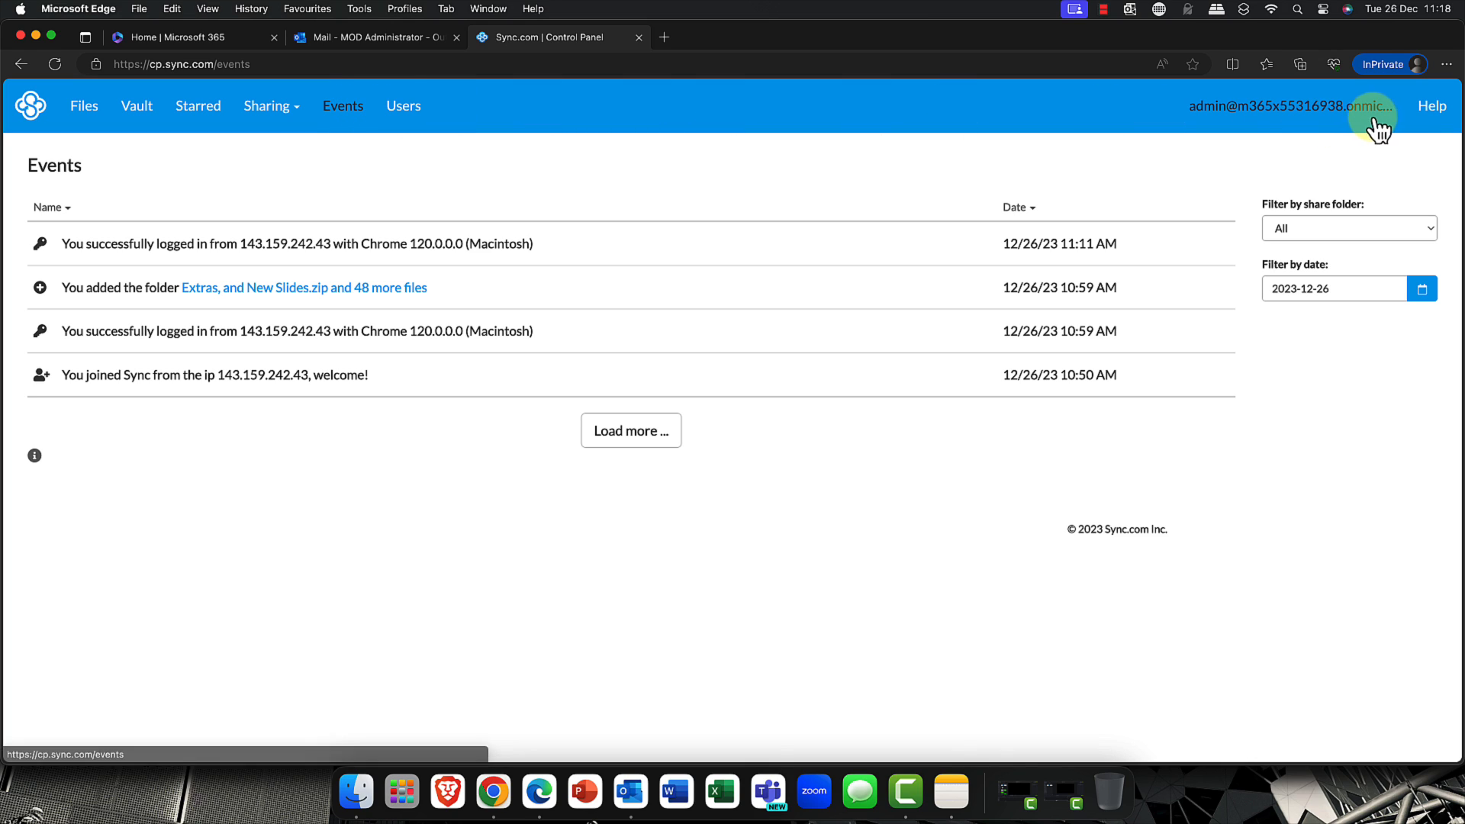
# - Open the admin's account settings and review the plan, storage, profile and preference entries
pyautogui.click(1288, 101)
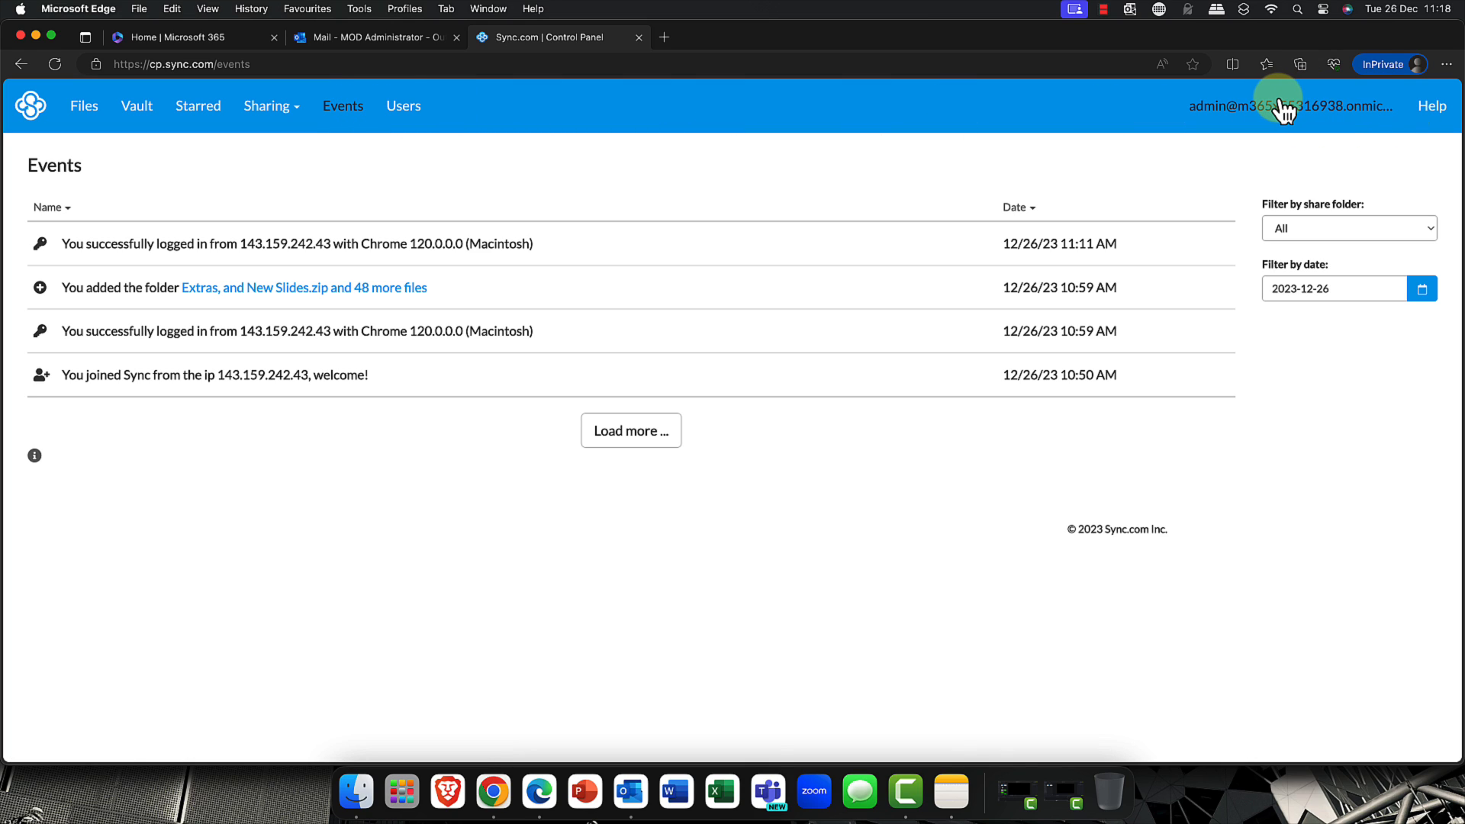
pyautogui.click(1284, 108)
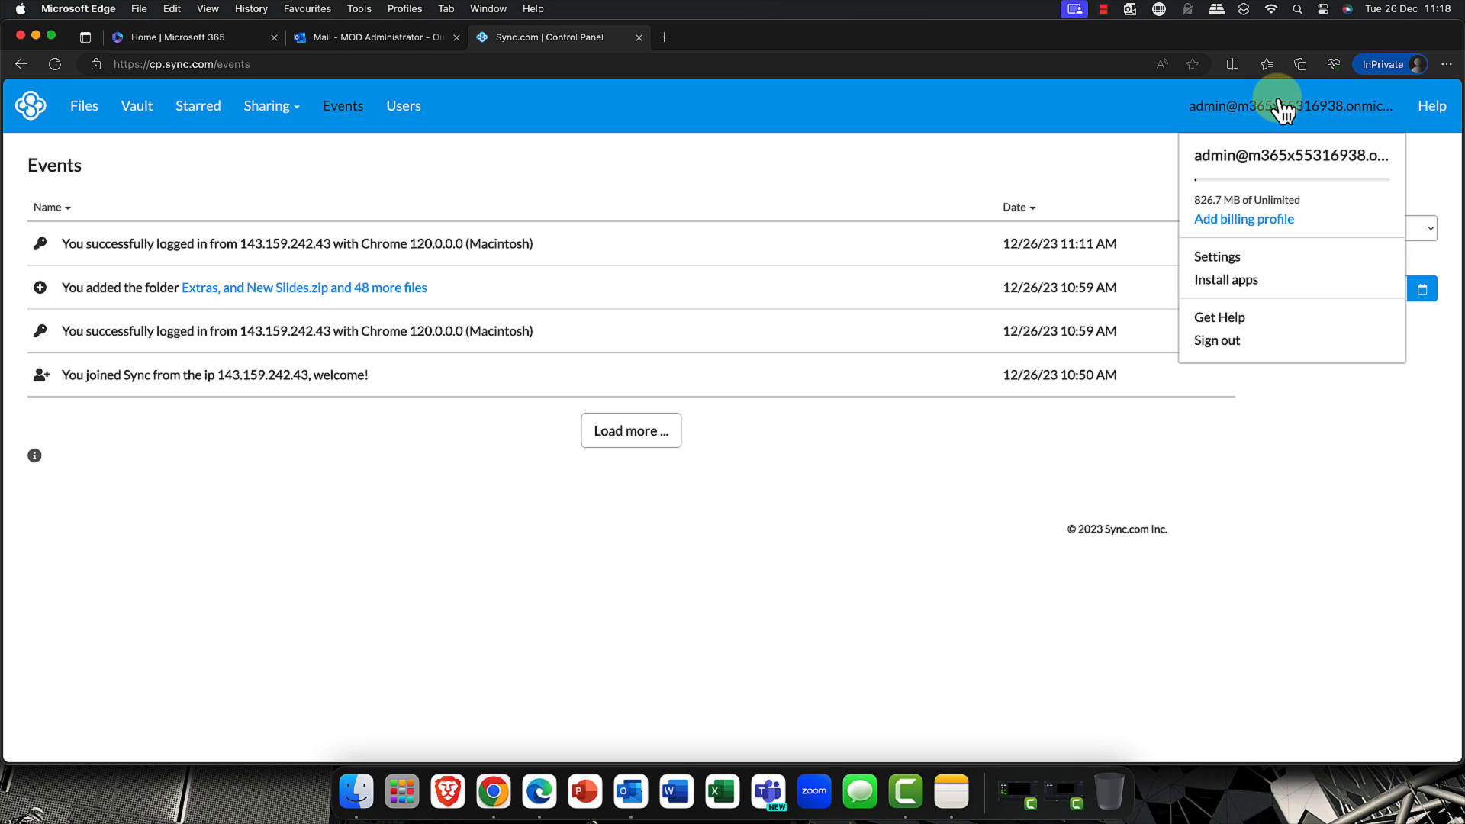
pyautogui.click(1234, 259)
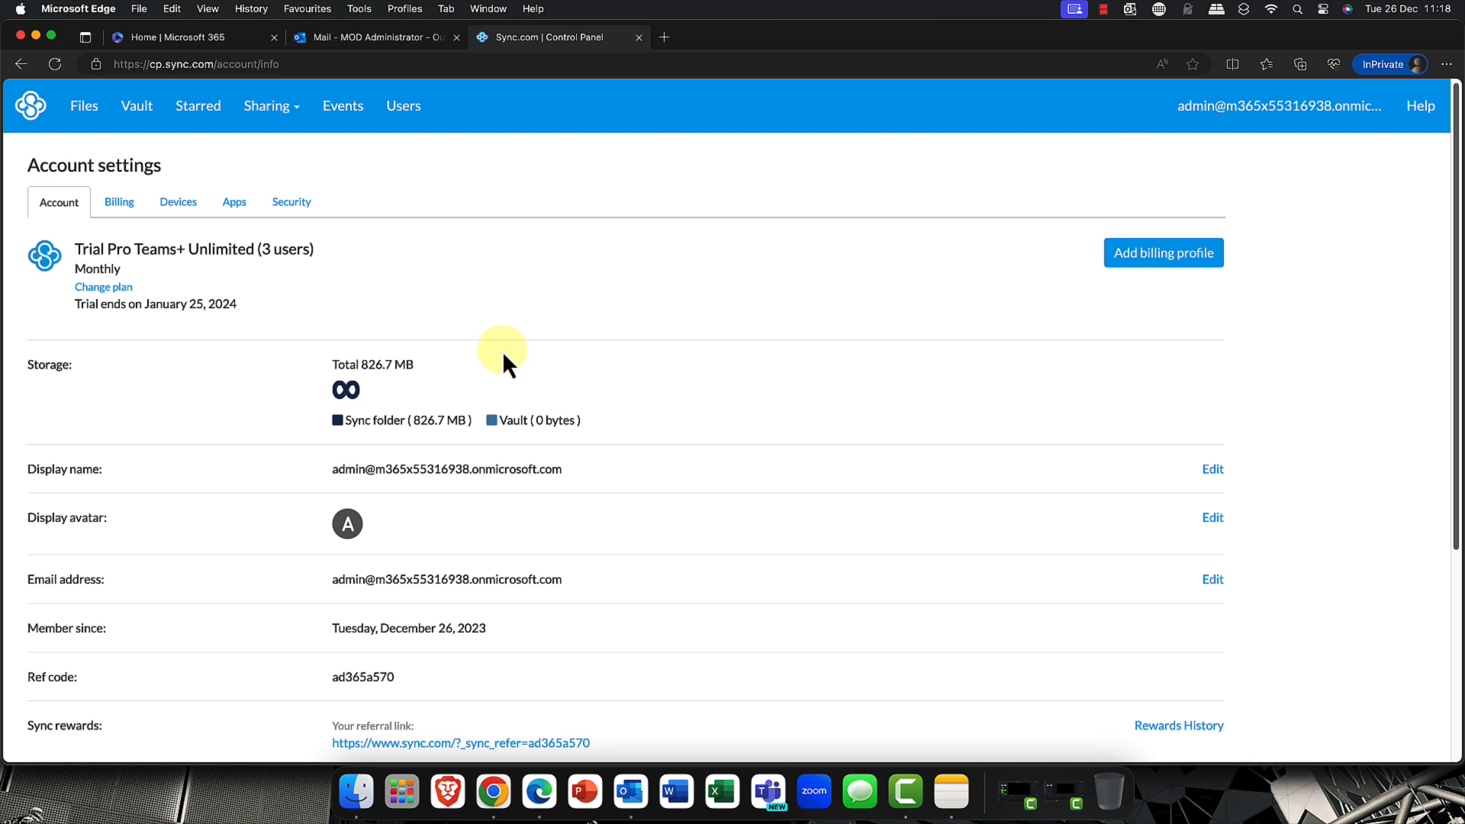
pyautogui.scroll(-2, 500, 351)
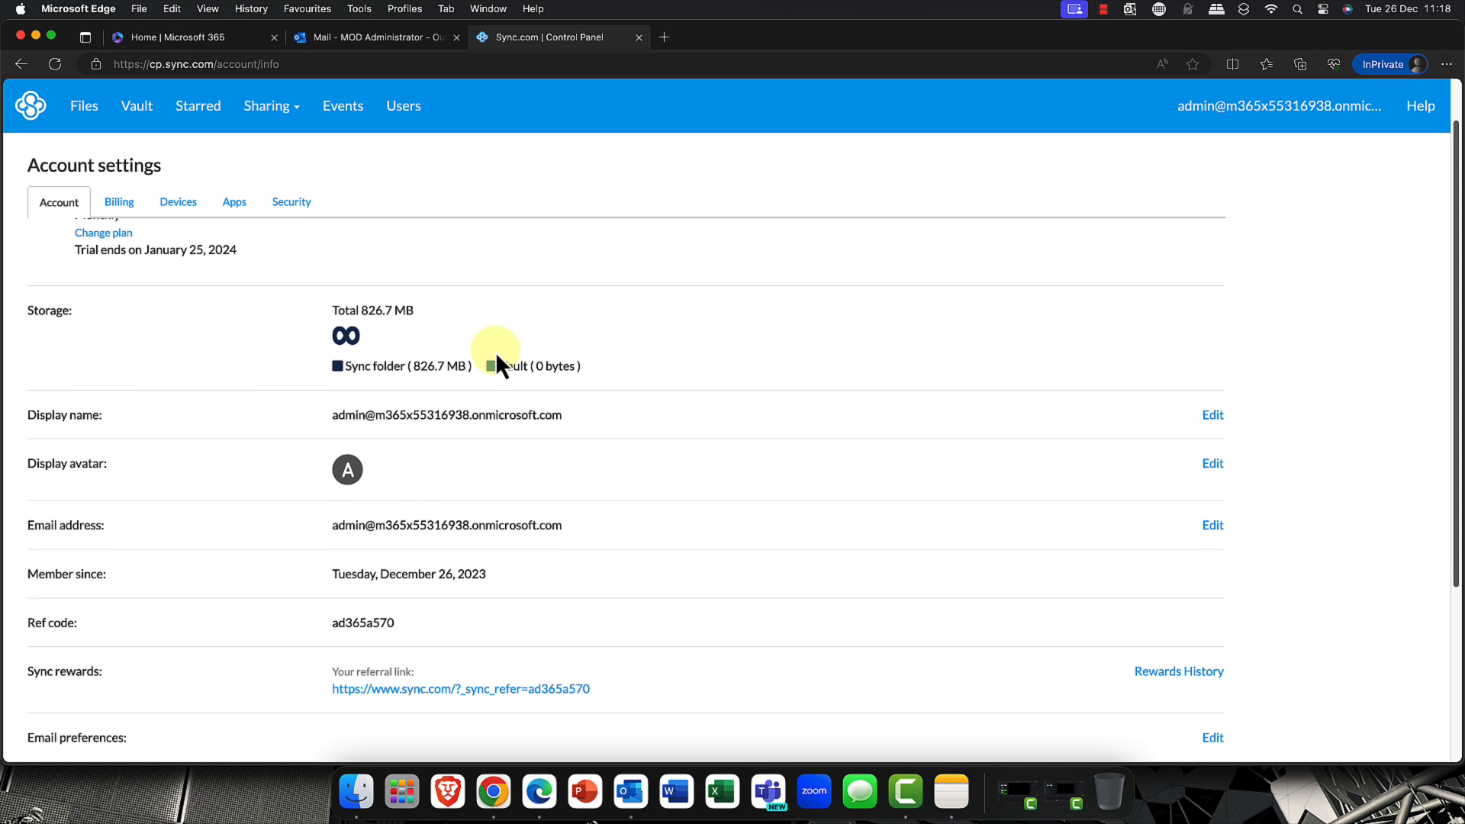
pyautogui.scroll(-2, 497, 356)
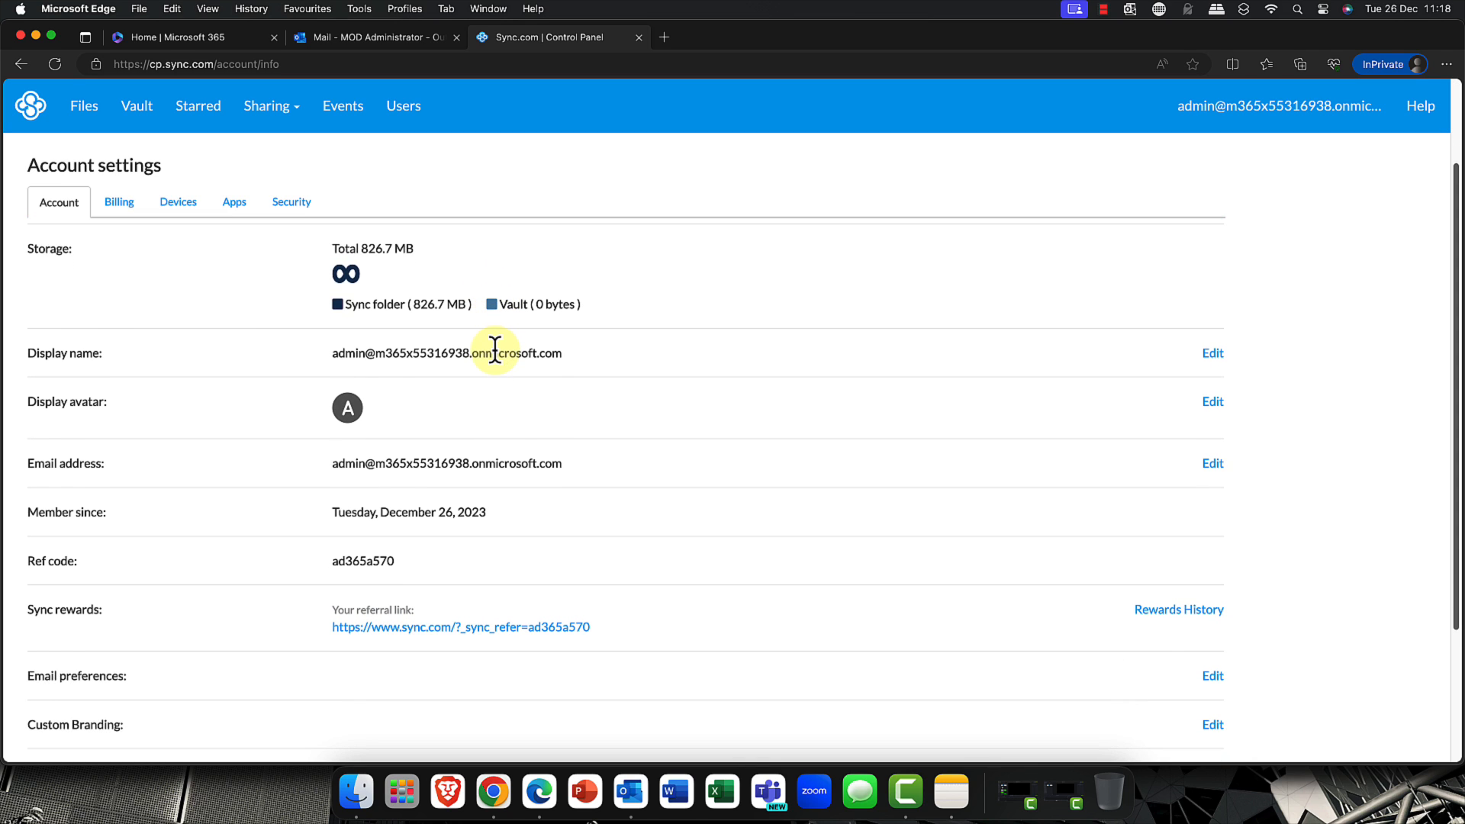
pyautogui.scroll(-5, 495, 351)
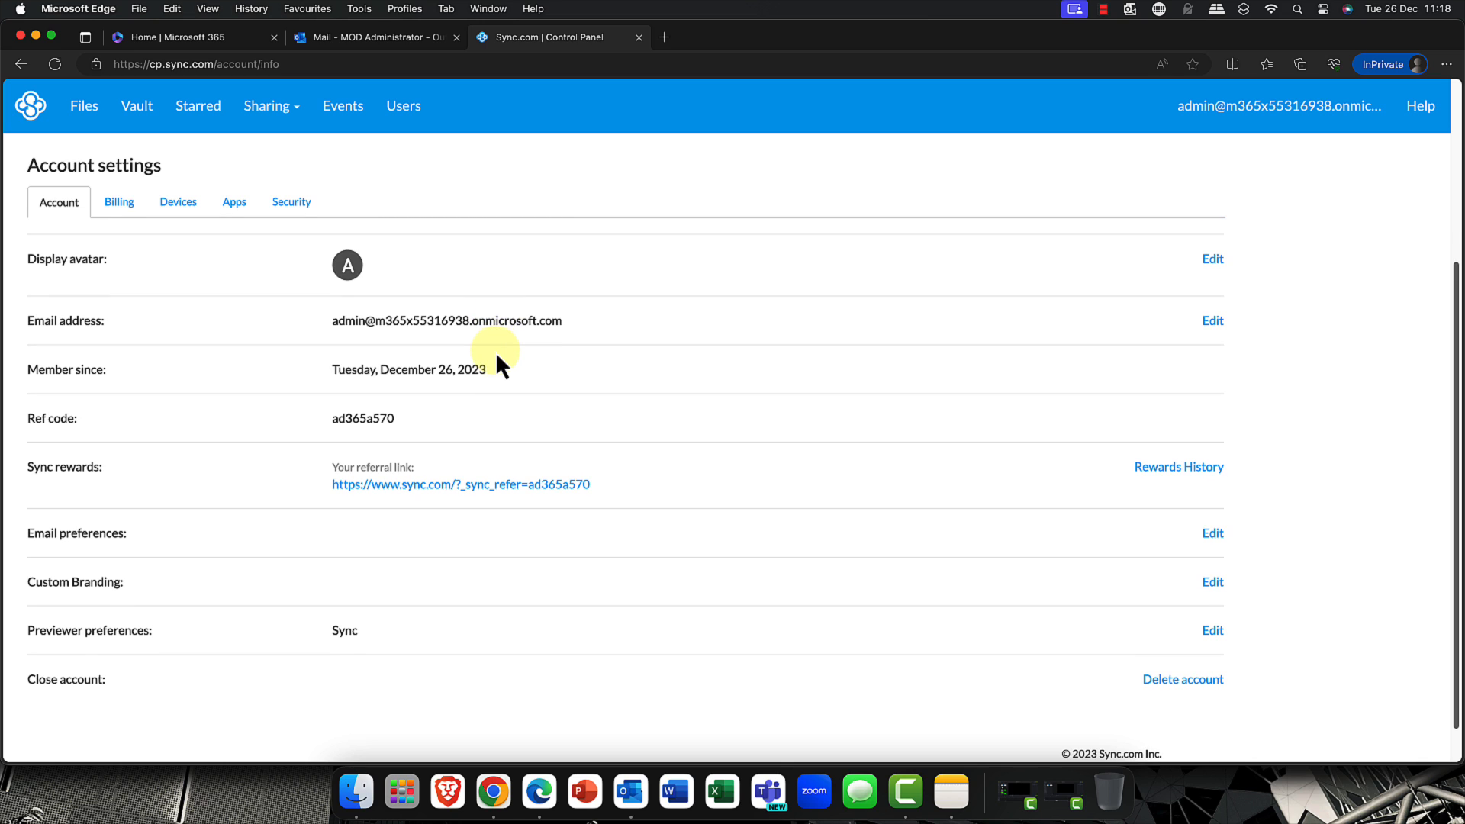
pyautogui.scroll(-1, 495, 351)
pyautogui.scroll(2, 496, 351)
pyautogui.scroll(6, 496, 353)
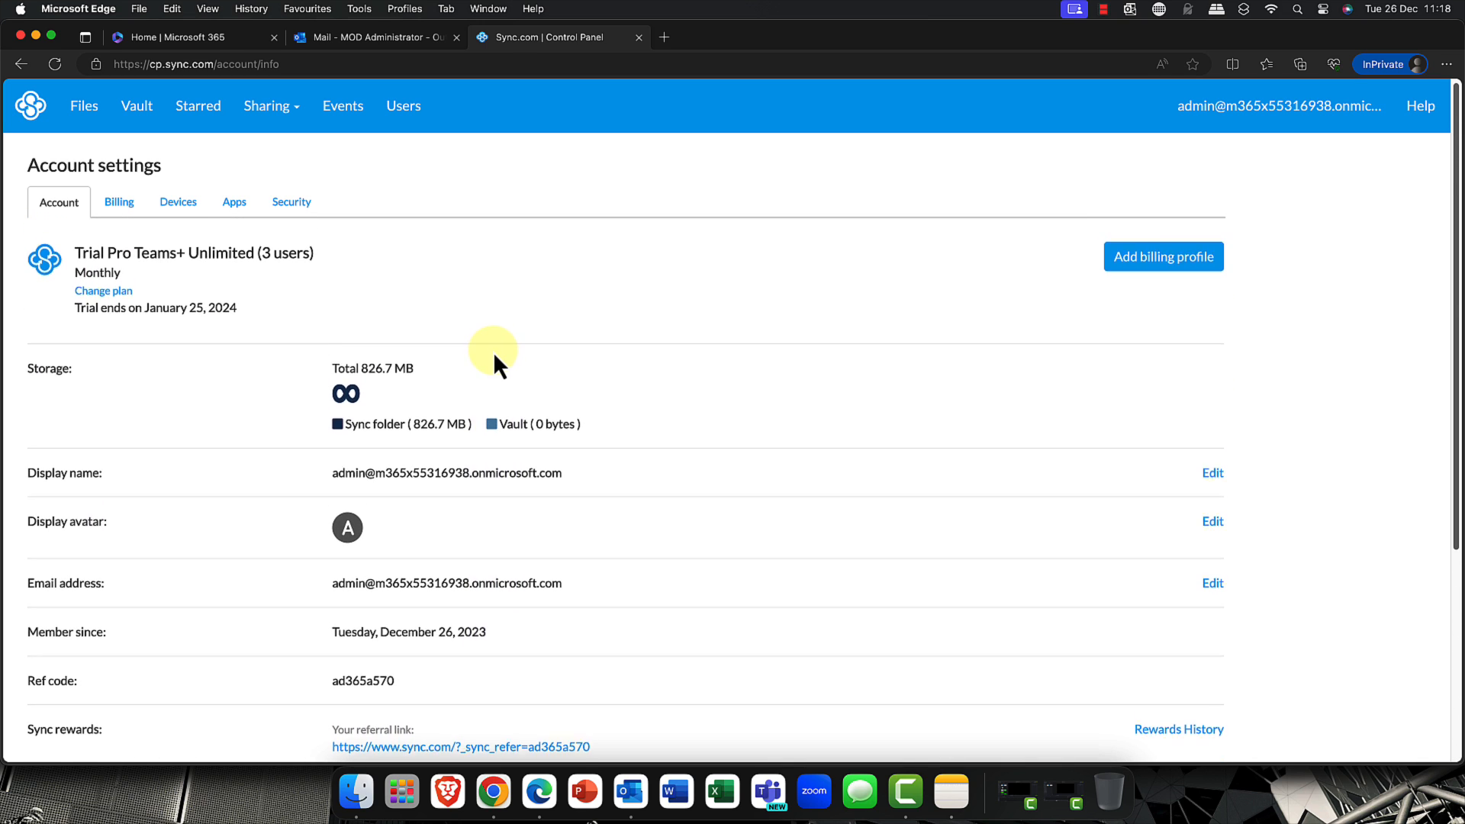
# - Review the billing, devices, apps and security settings of the account, including the single sign-on options
pyautogui.click(122, 201)
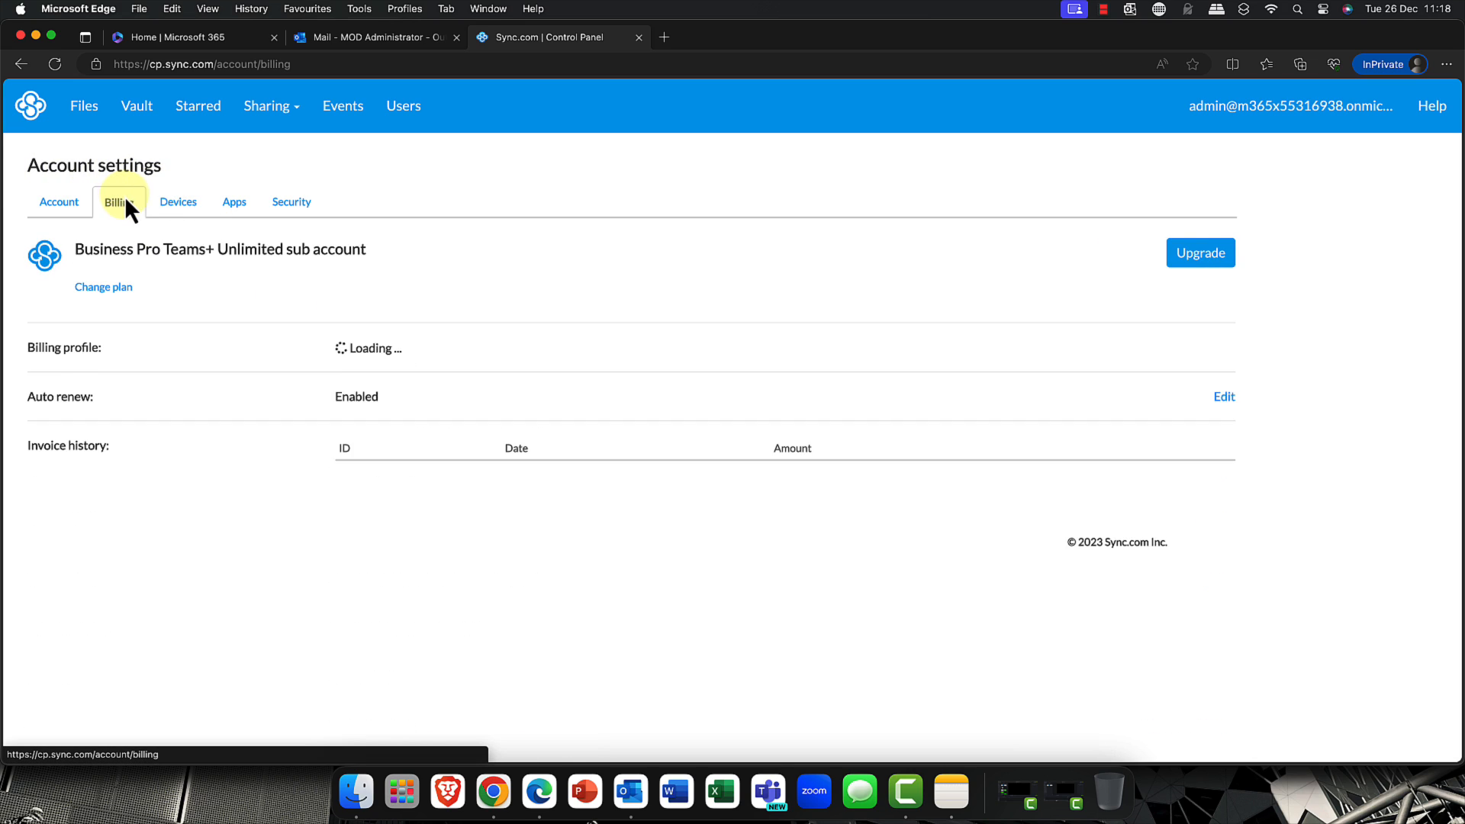
pyautogui.click(168, 208)
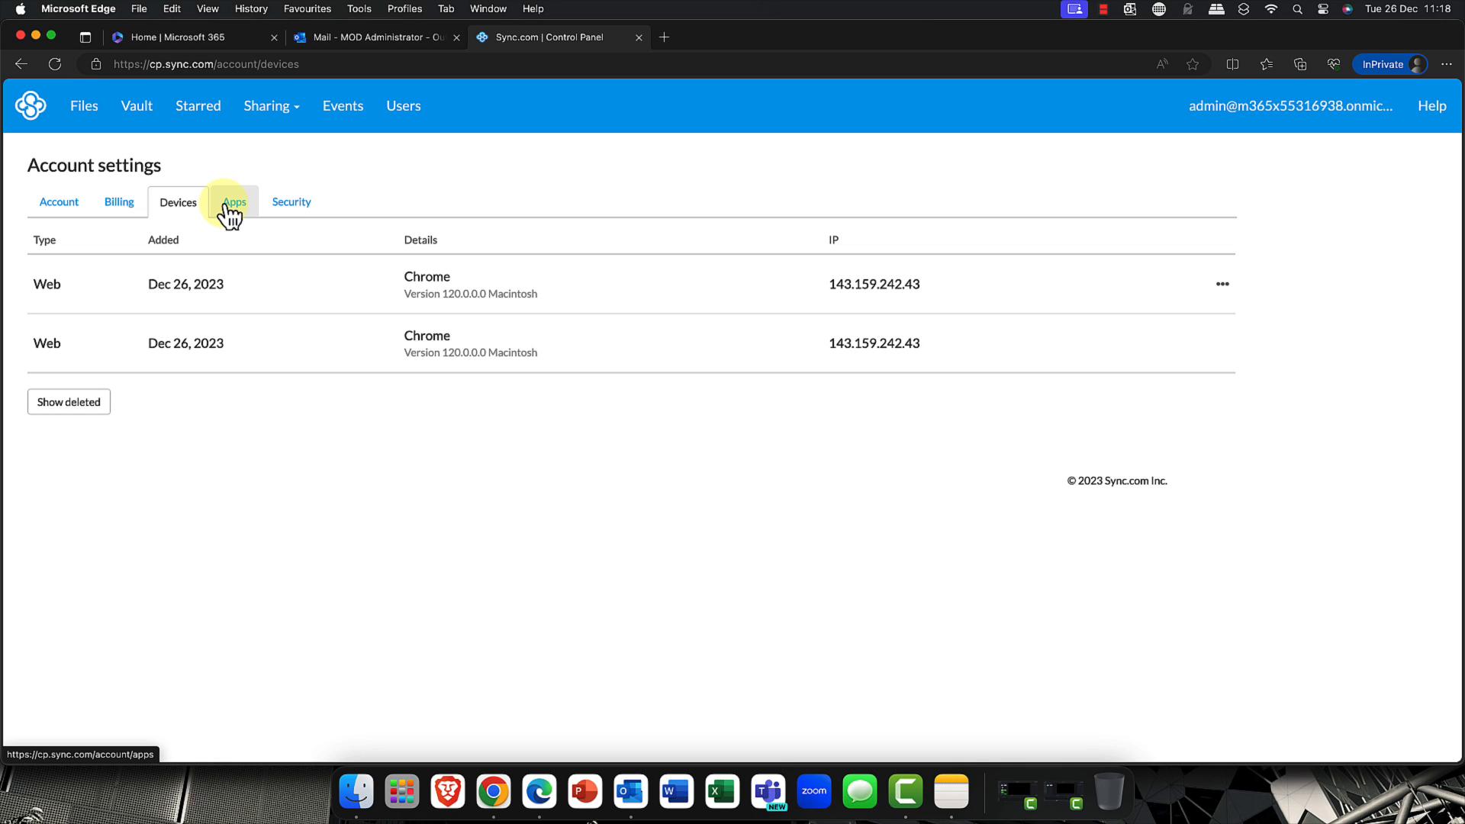
pyautogui.click(227, 205)
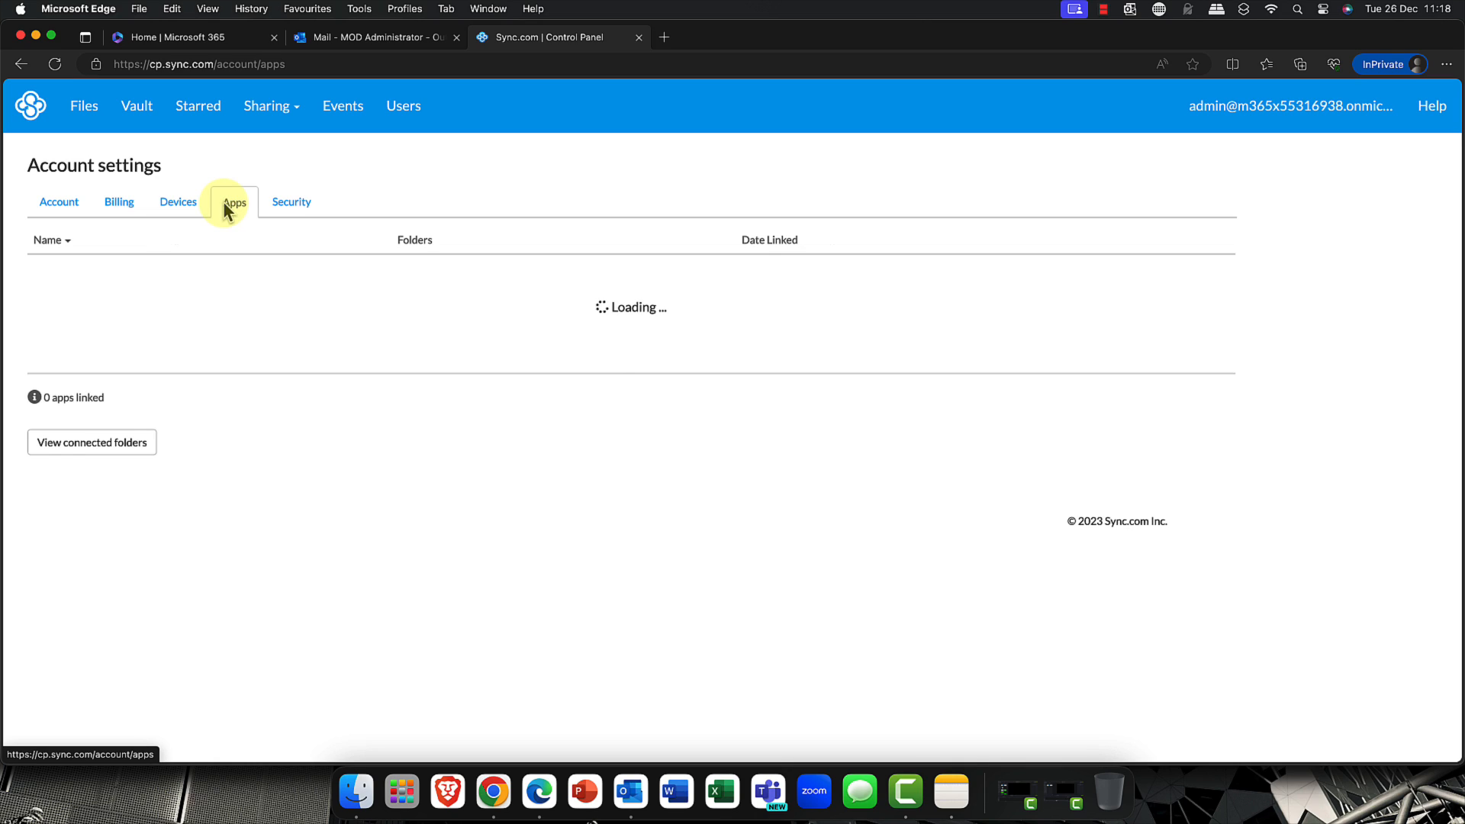
pyautogui.click(293, 217)
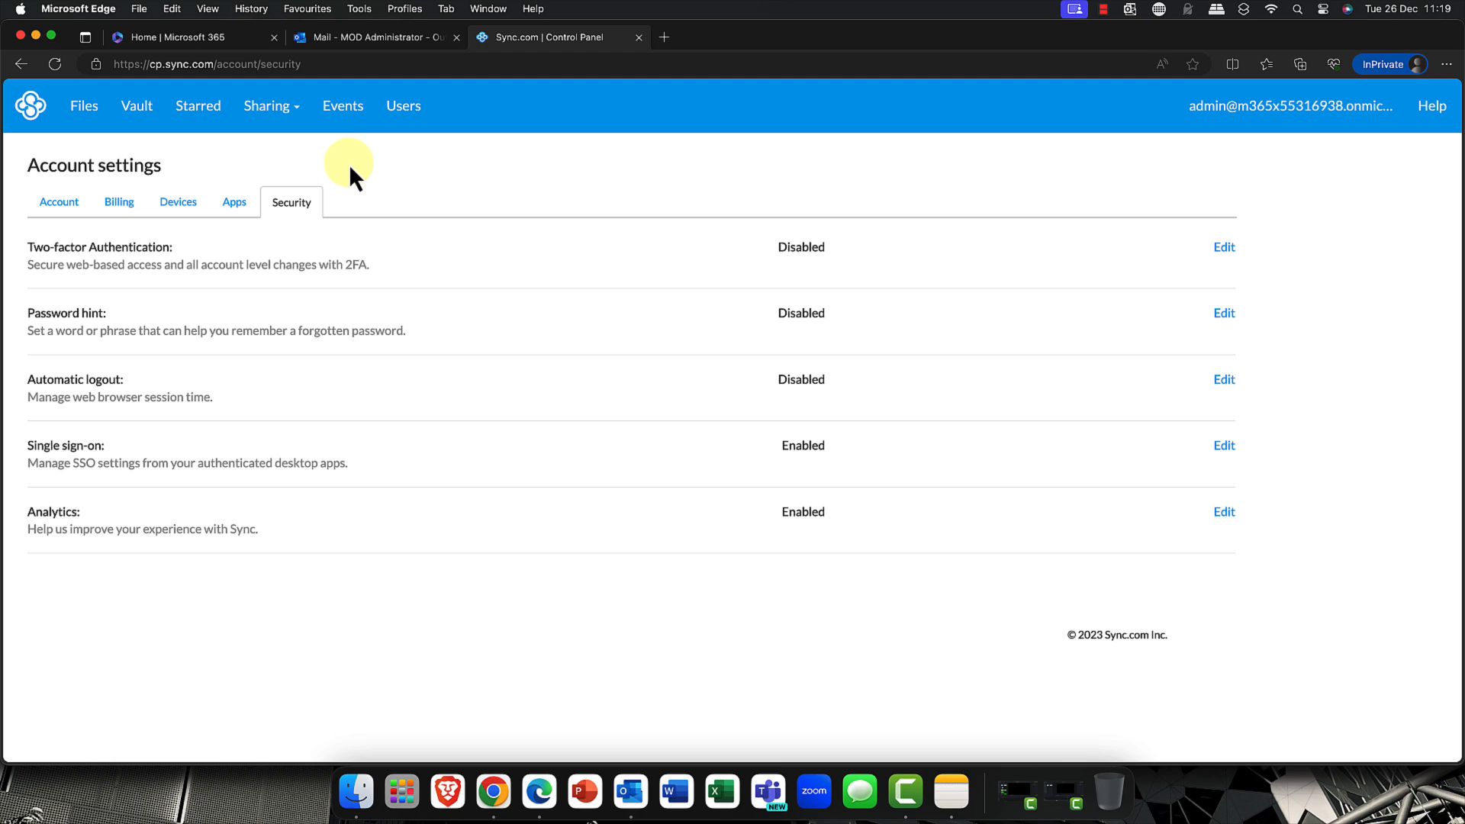
pyautogui.click(1226, 447)
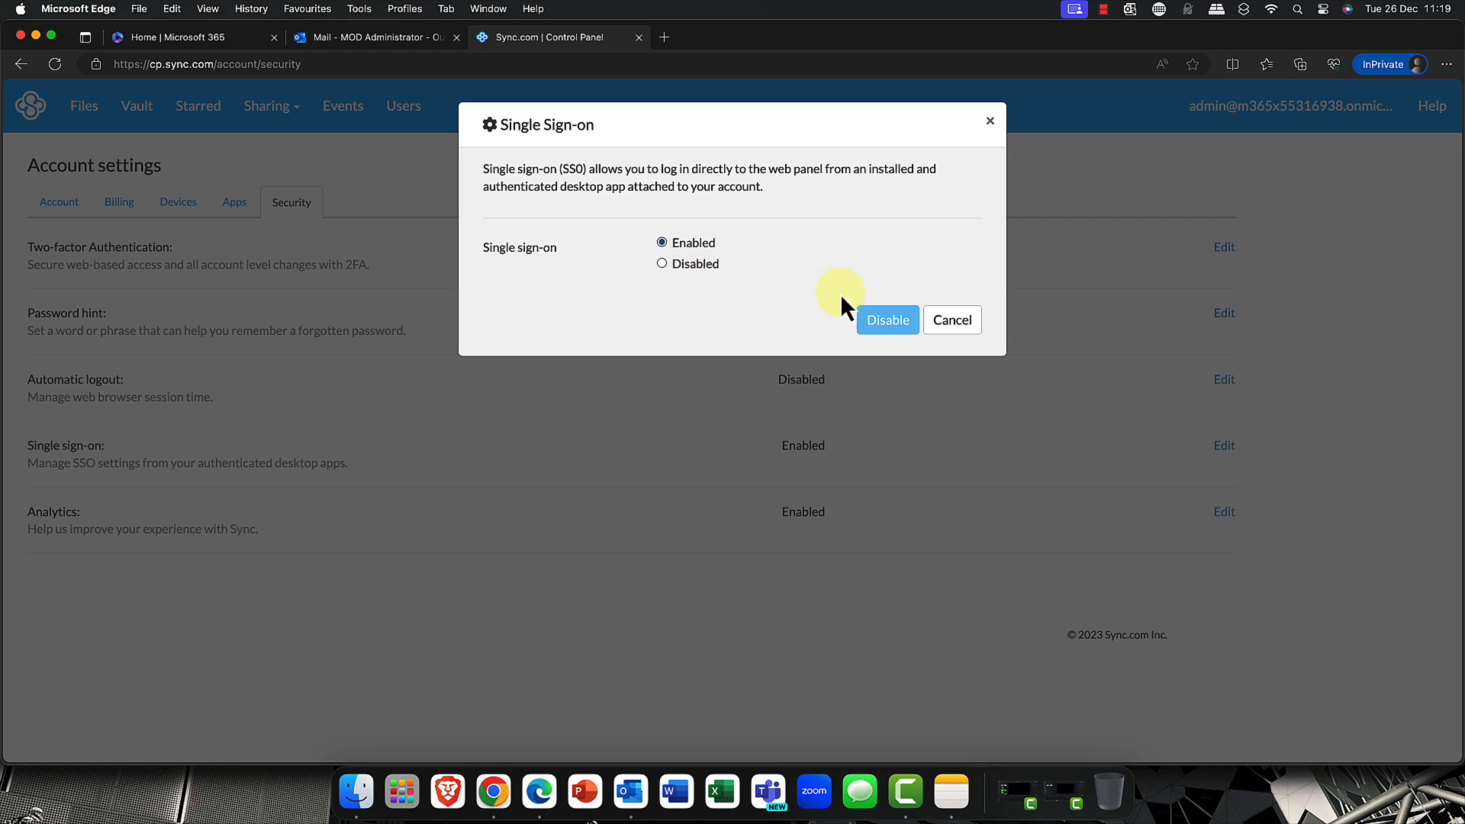
pyautogui.click(952, 319)
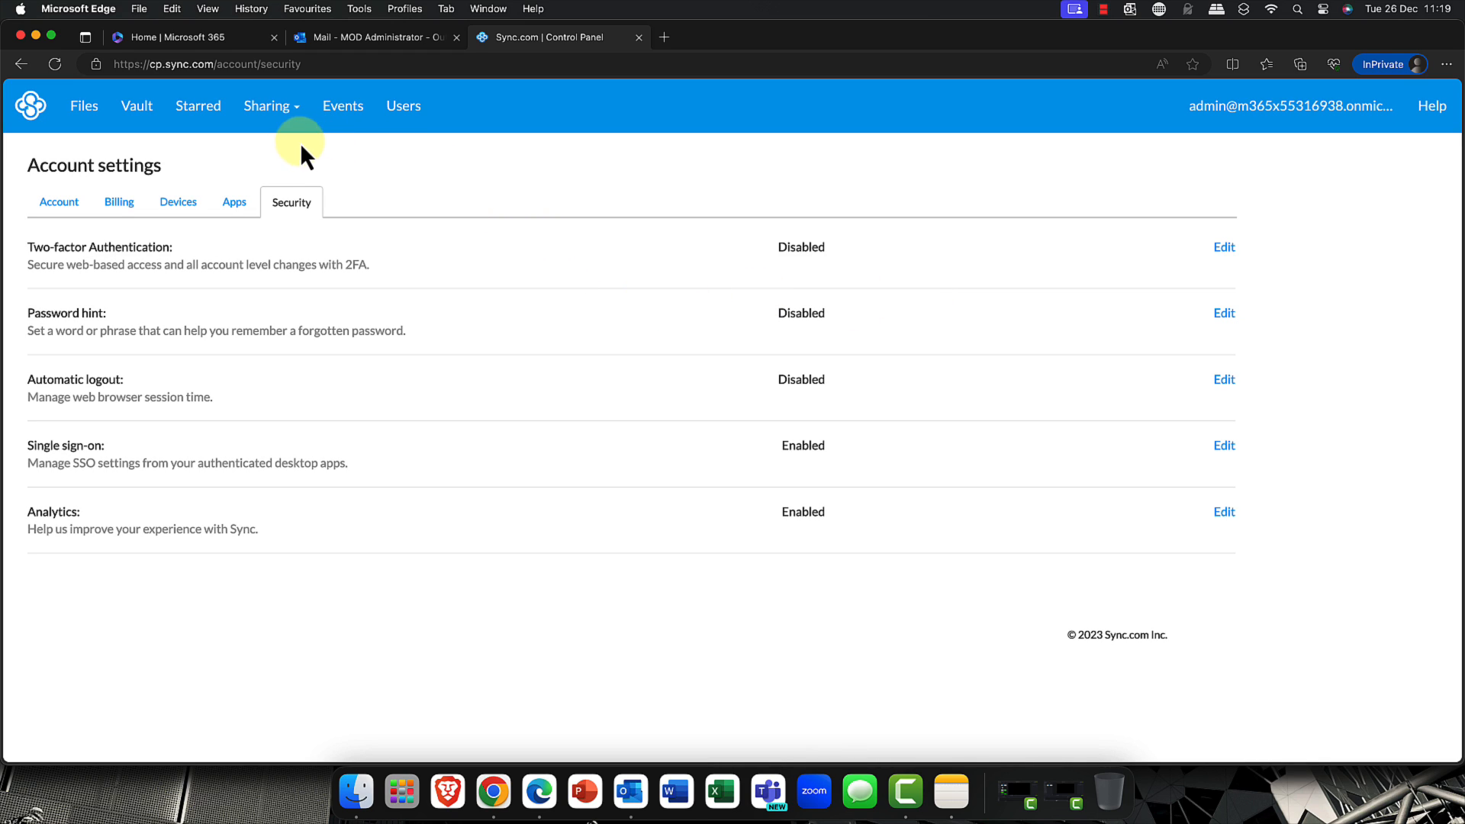
# - Create a new folder named "Contoso Work" at the root of the account's files
pyautogui.click(87, 112)
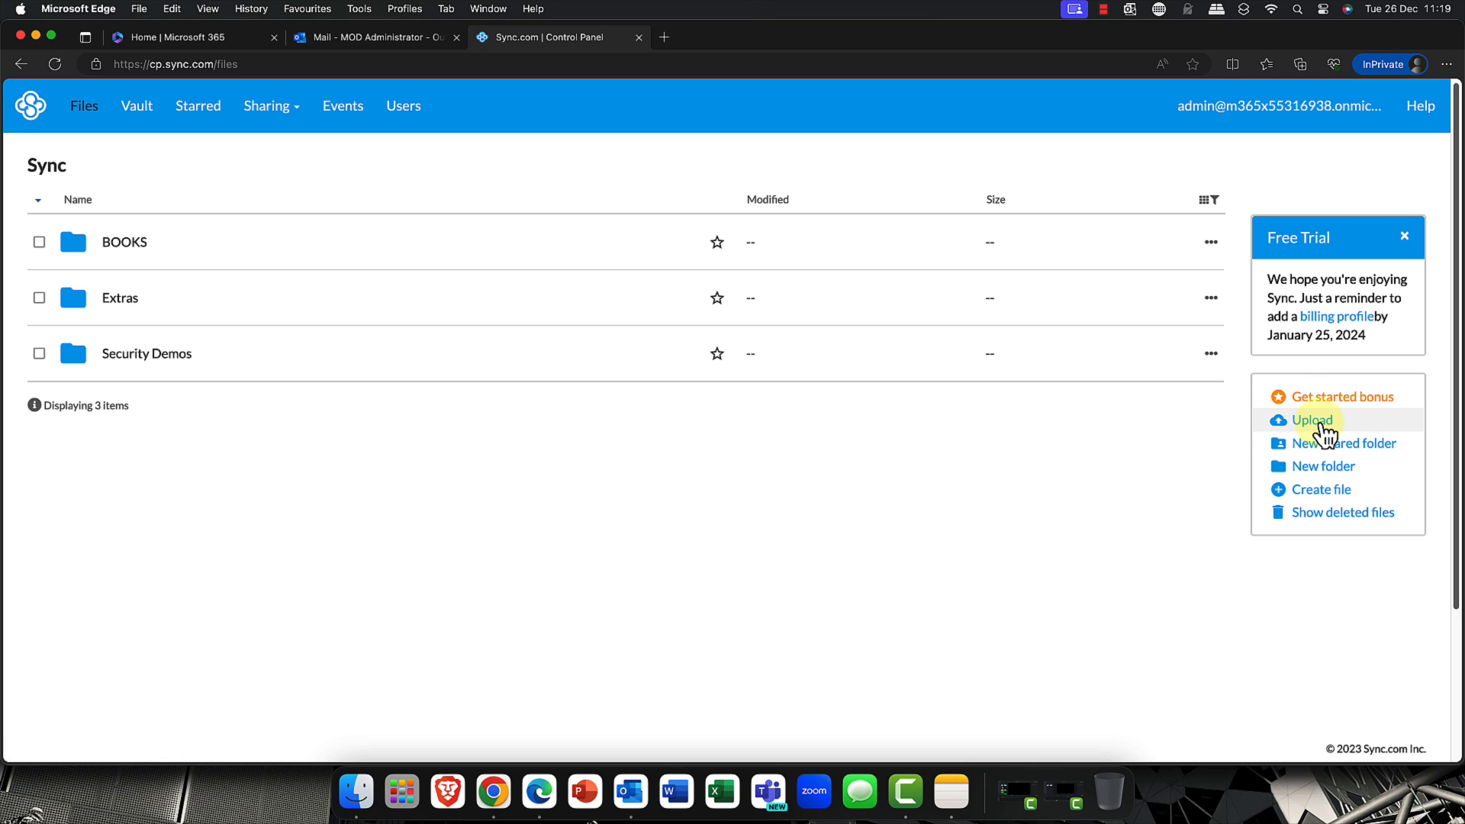
pyautogui.click(1325, 467)
pyautogui.write('Contoso ')
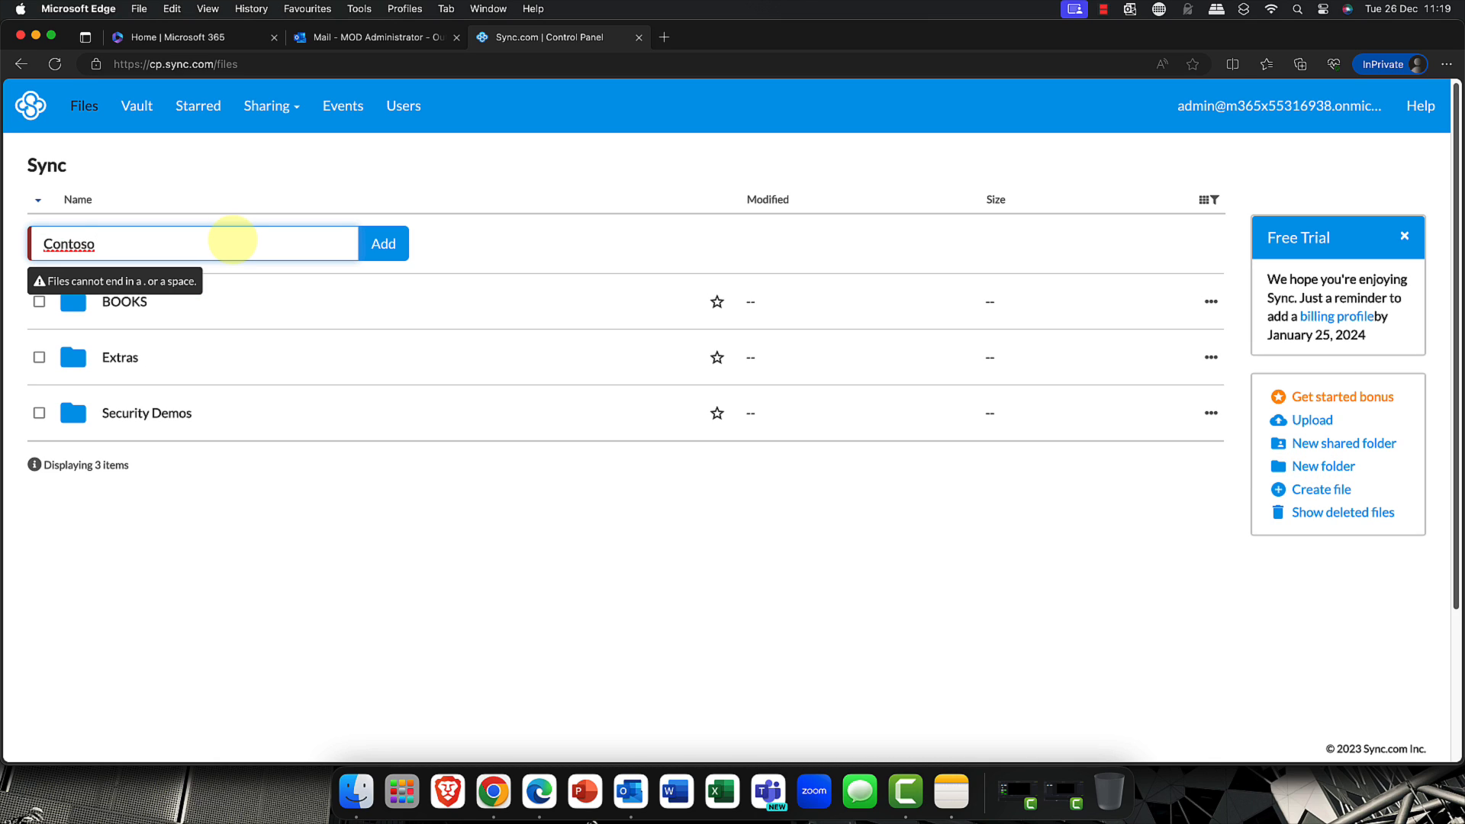
pyautogui.write('Work')
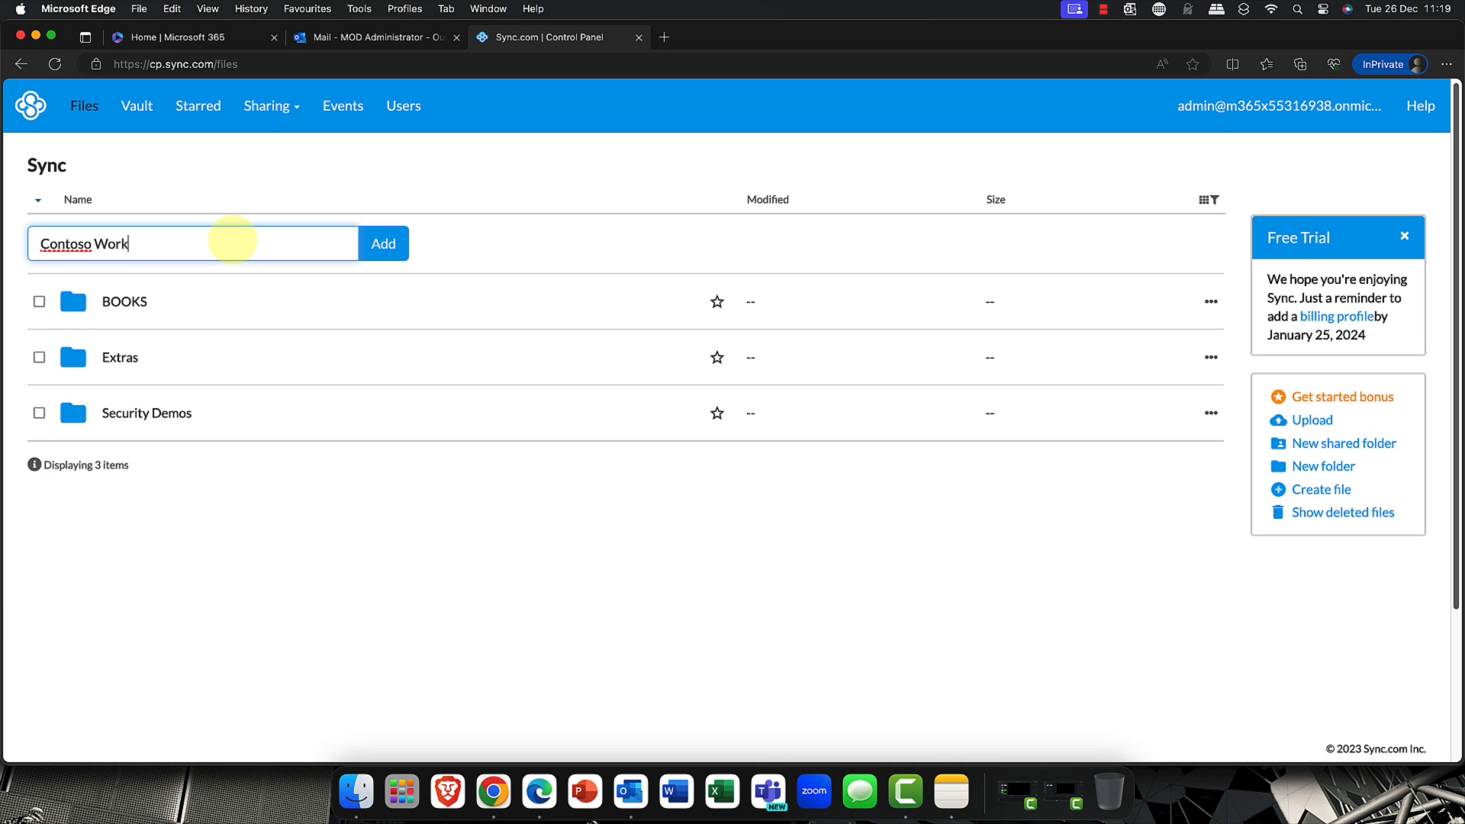
pyautogui.press('Return')
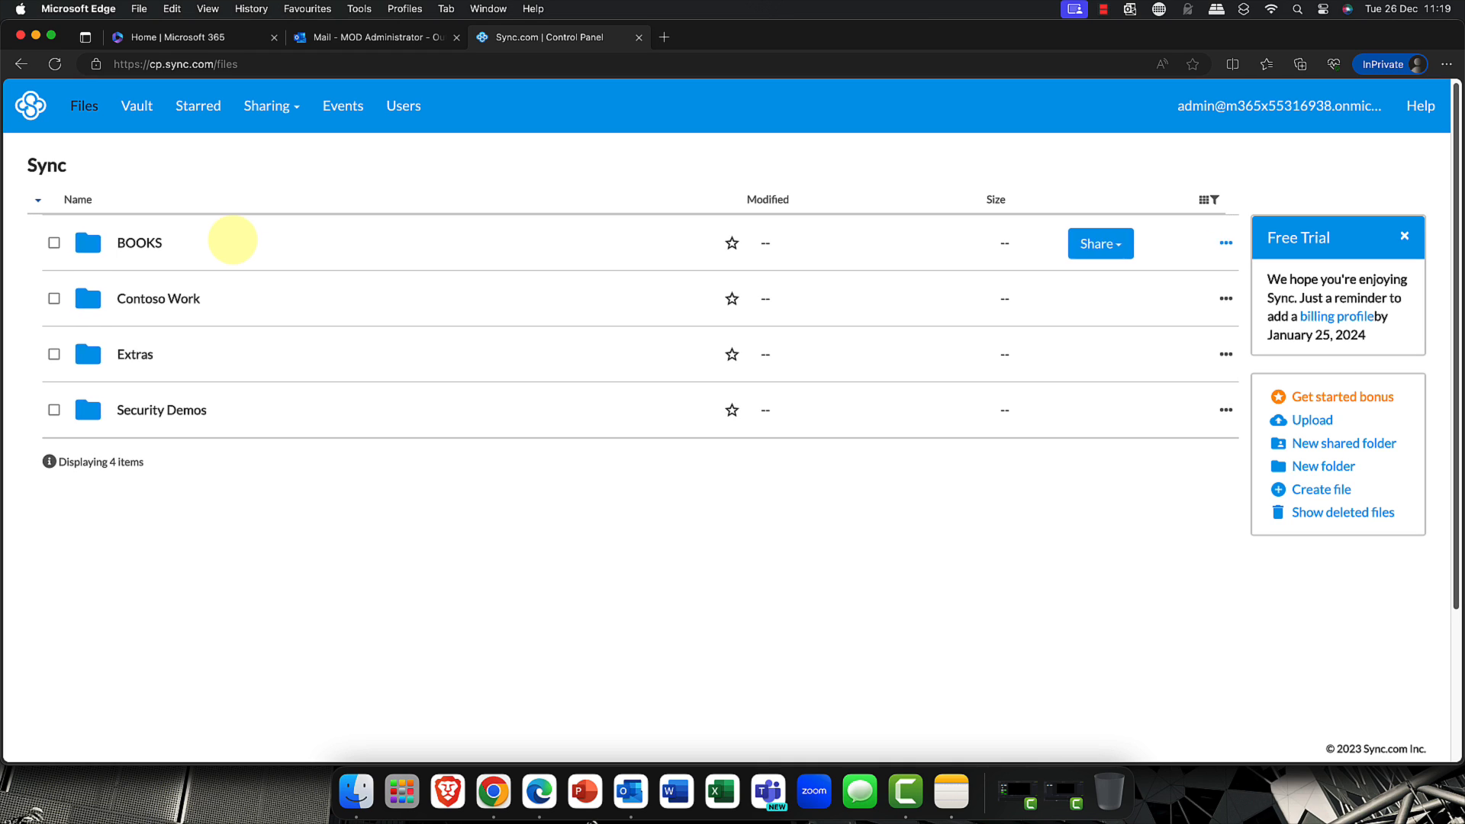
# - Create a Word document named "Staff demo.docx" inside the Contoso Work folder
pyautogui.click(139, 299)
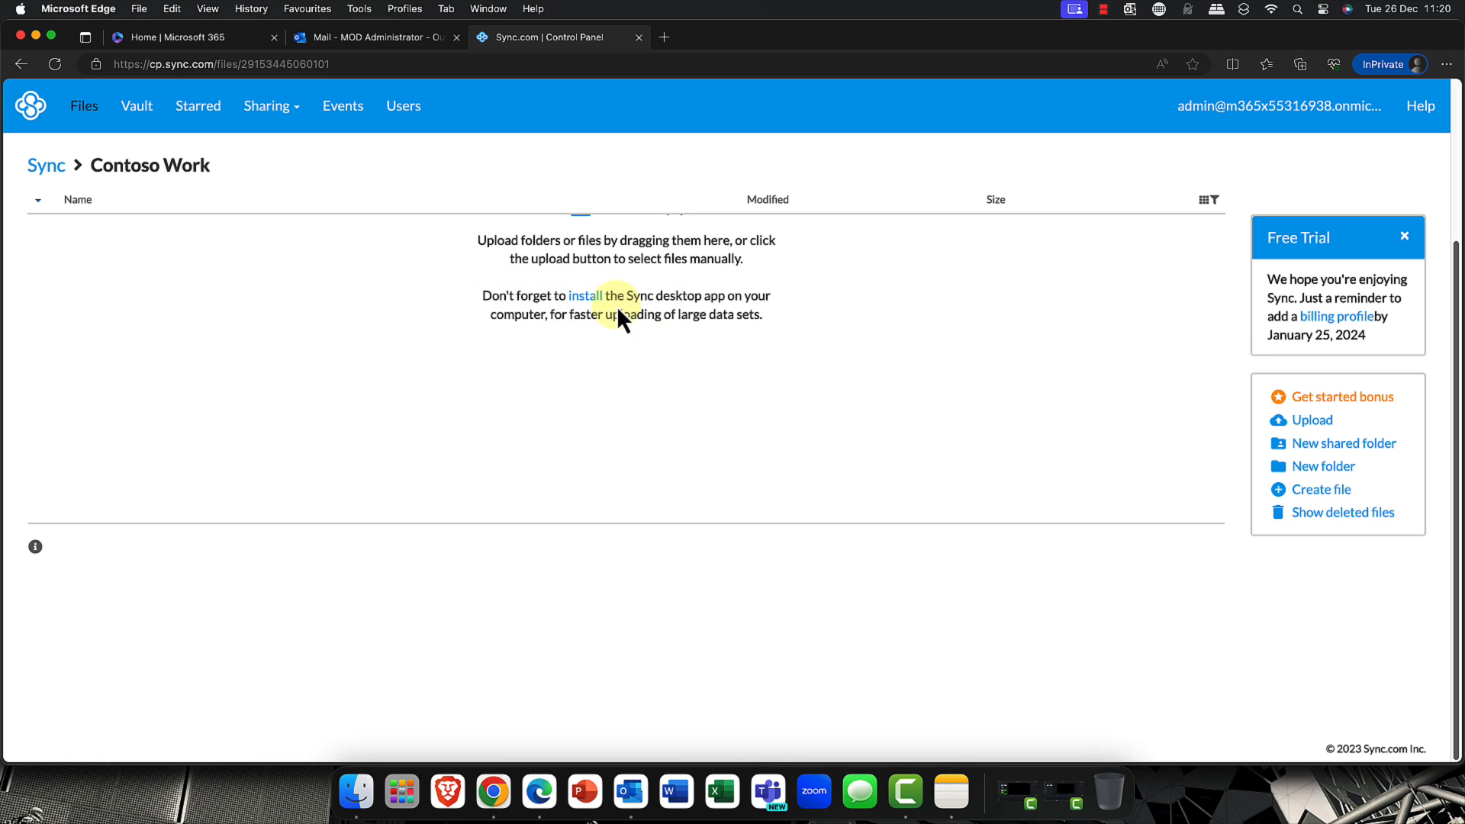
pyautogui.click(1335, 492)
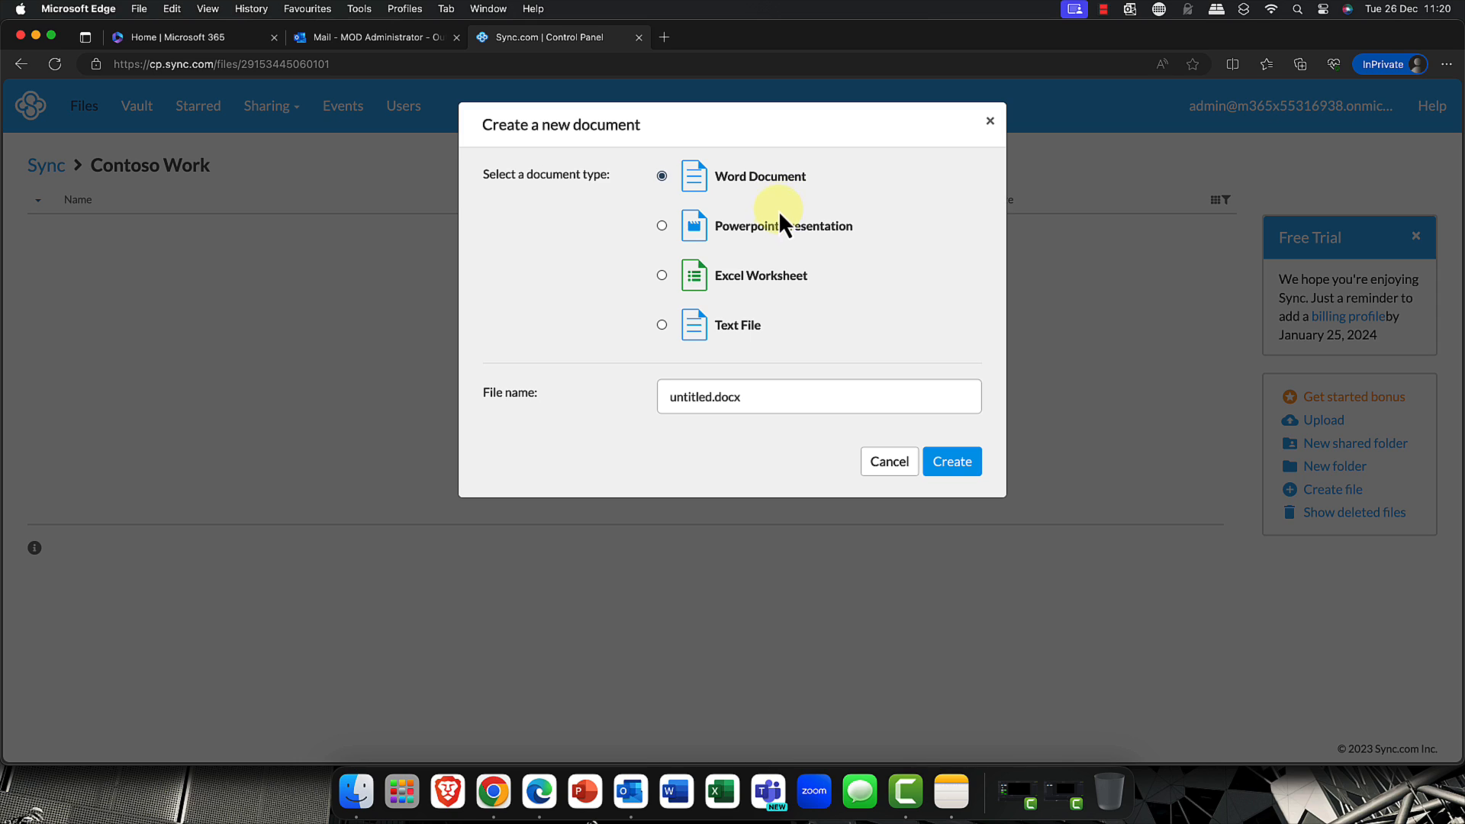
pyautogui.doubleClick(685, 395)
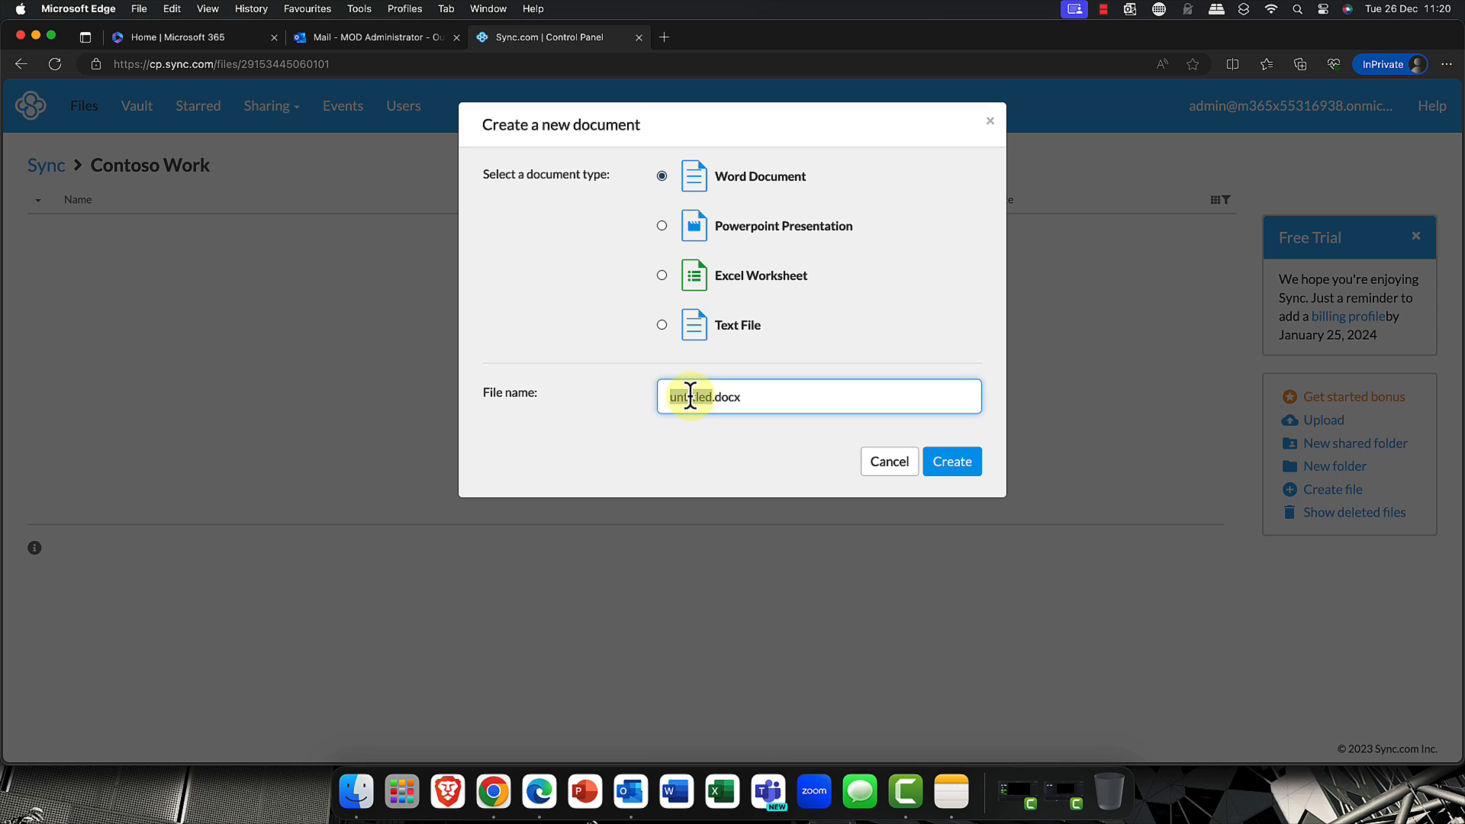
pyautogui.write('Staff demo')
pyautogui.click(964, 459)
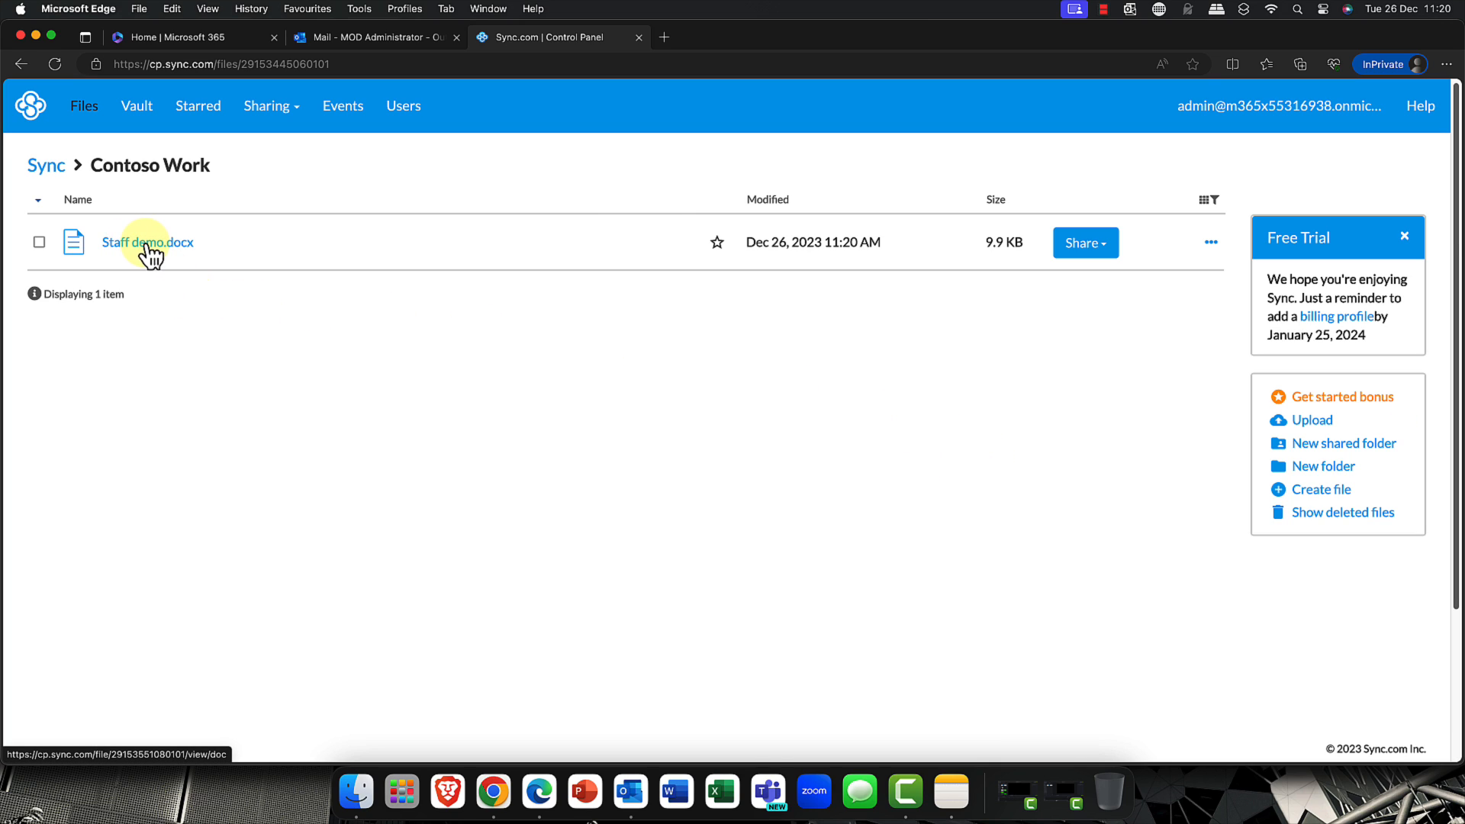
# - Check the sharing options and the file actions available for Staff demo.docx
pyautogui.click(1104, 250)
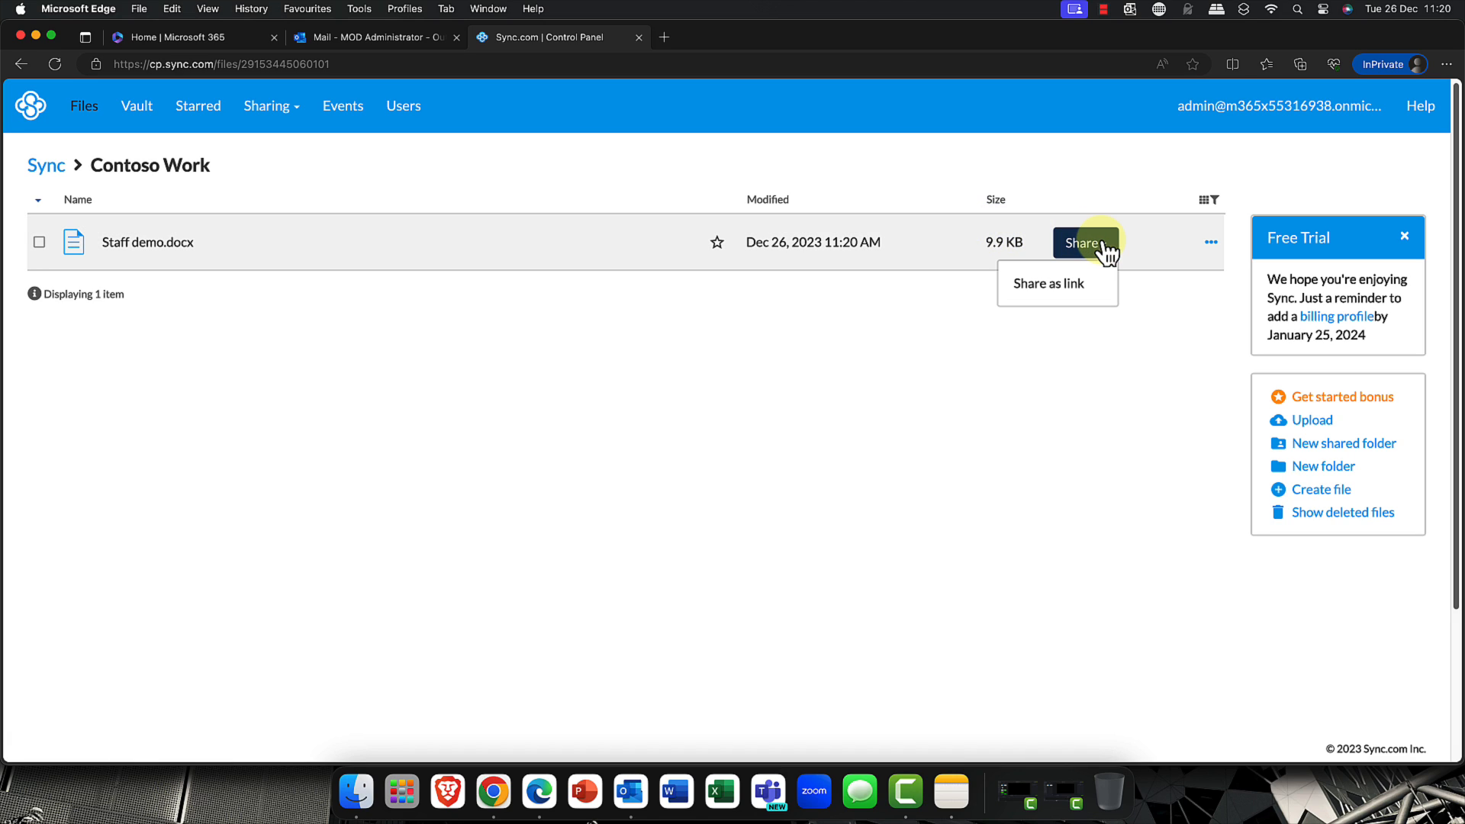
pyautogui.click(1210, 244)
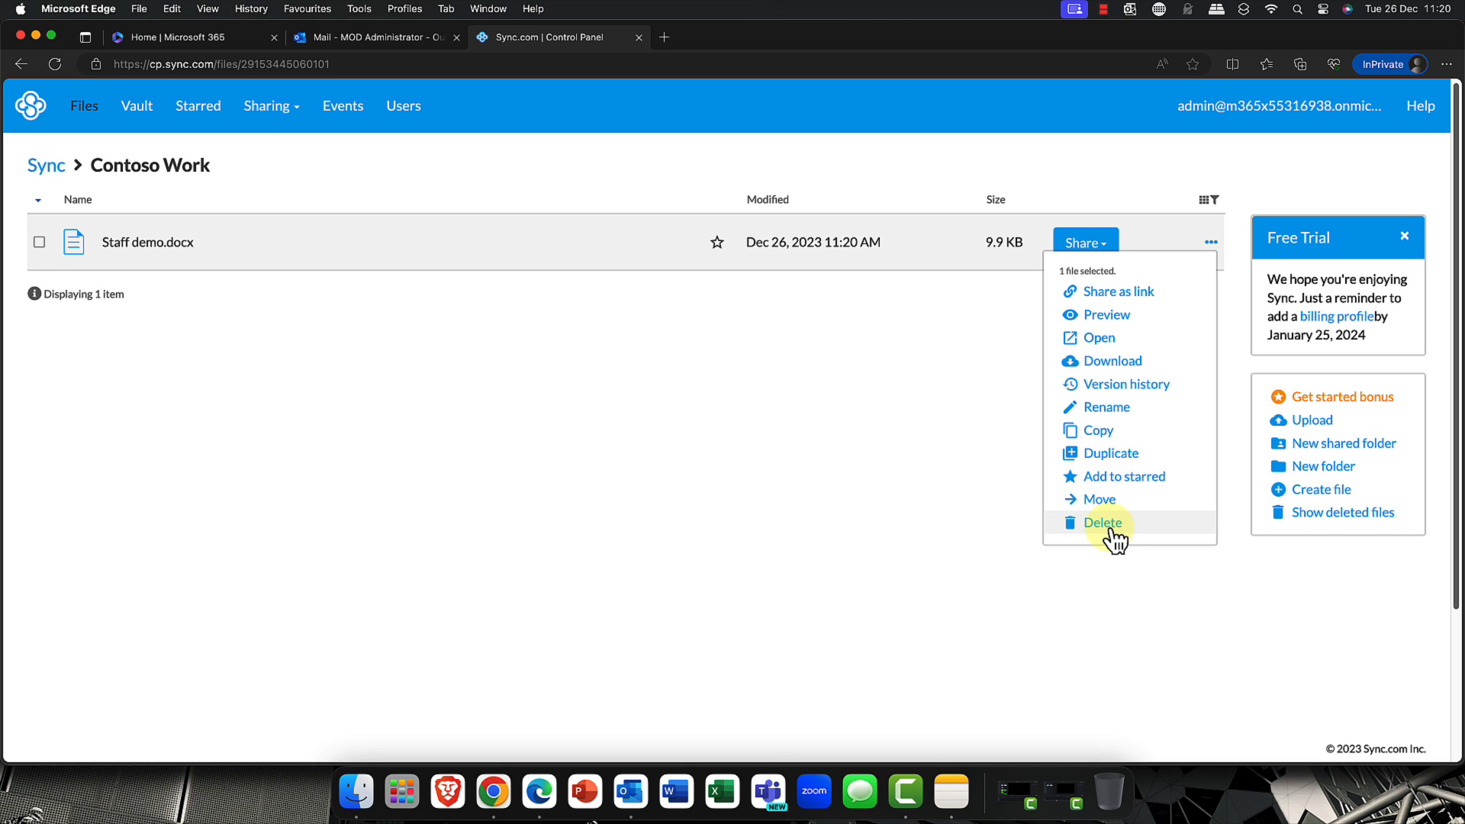
pyautogui.click(553, 293)
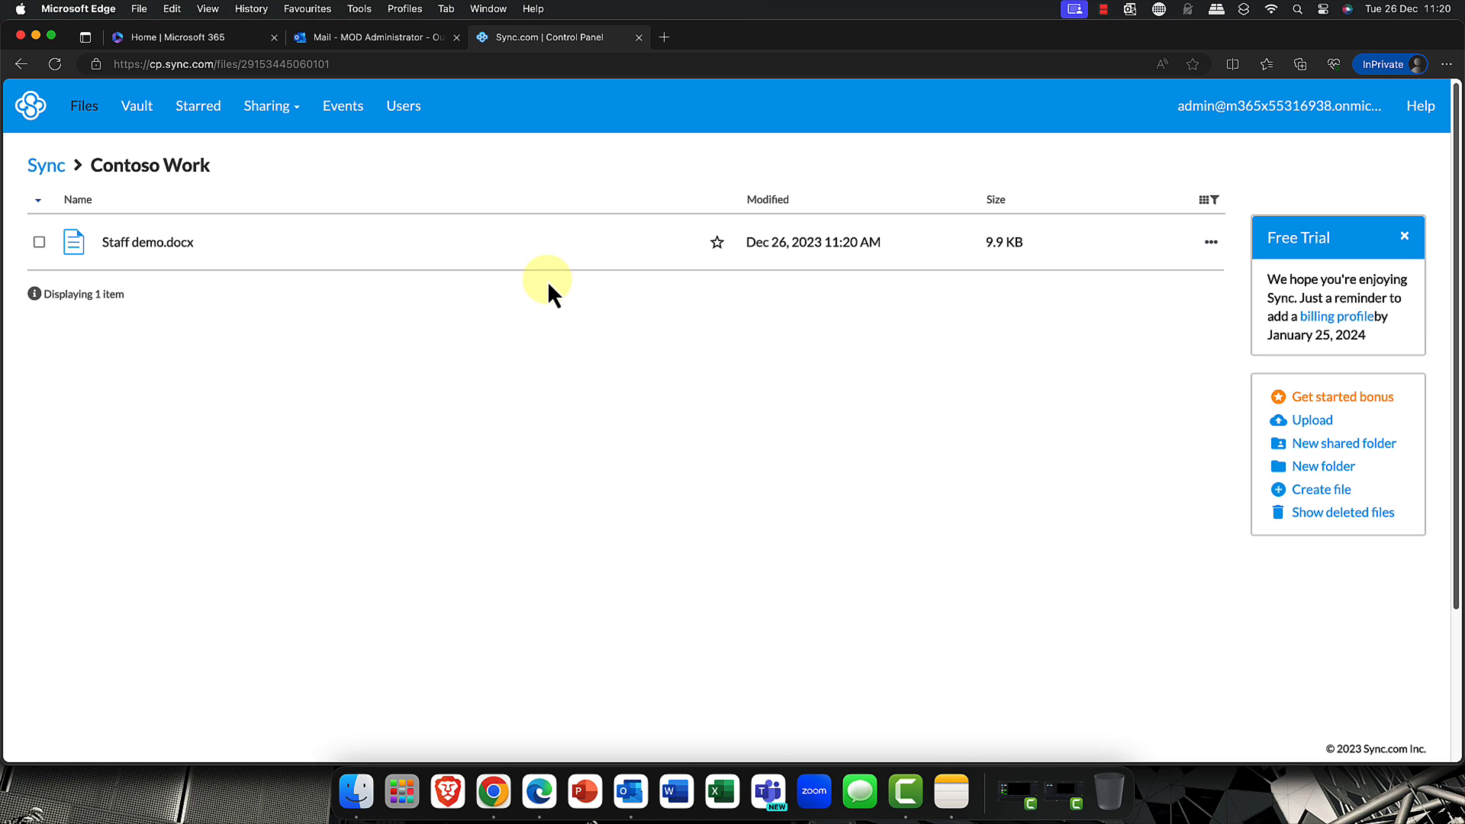
# - Open Staff demo.docx in the online Word editor, write "This is a demo" and check its save details
pyautogui.click(158, 244)
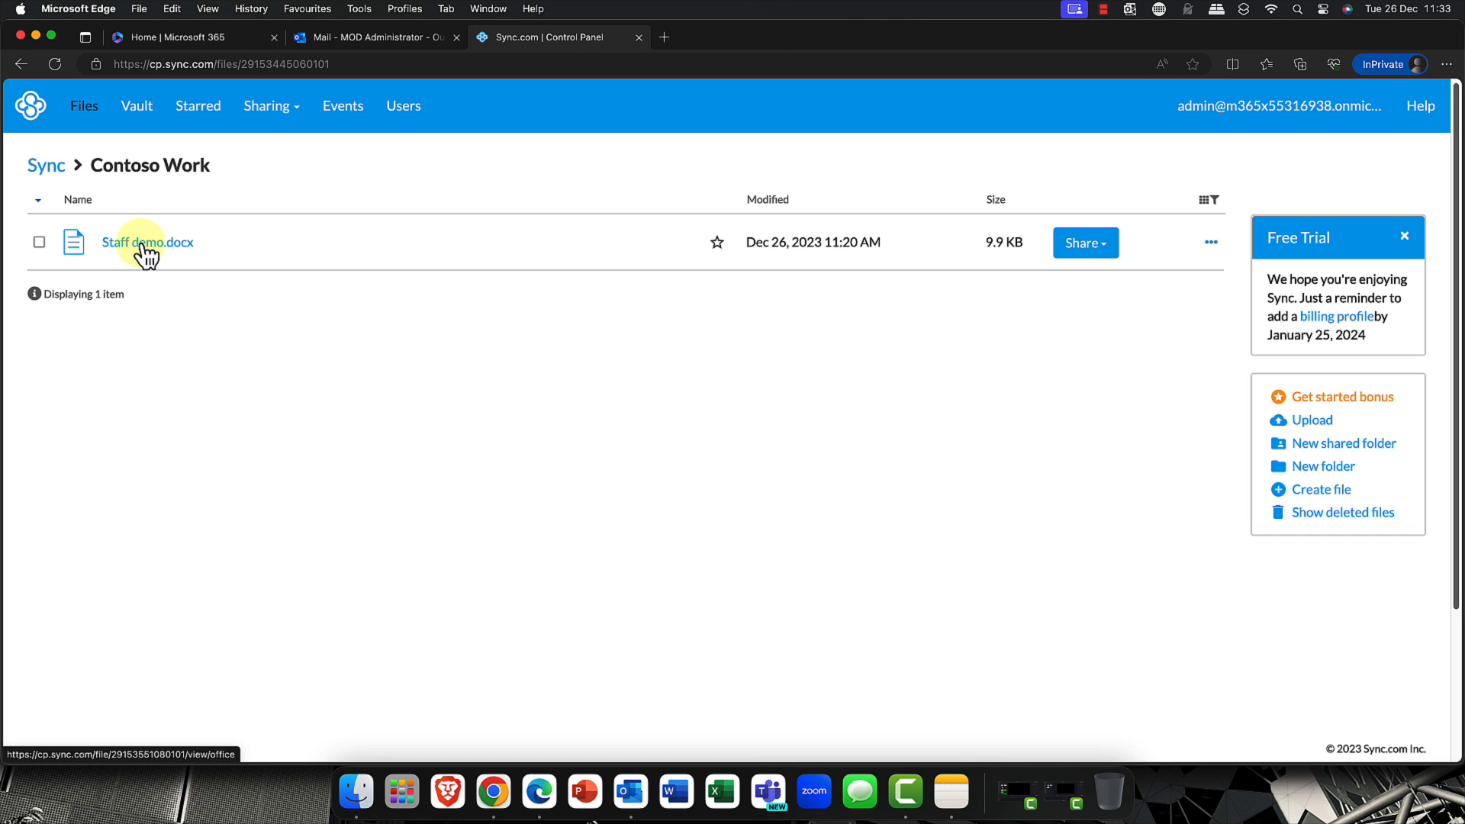
pyautogui.click(145, 250)
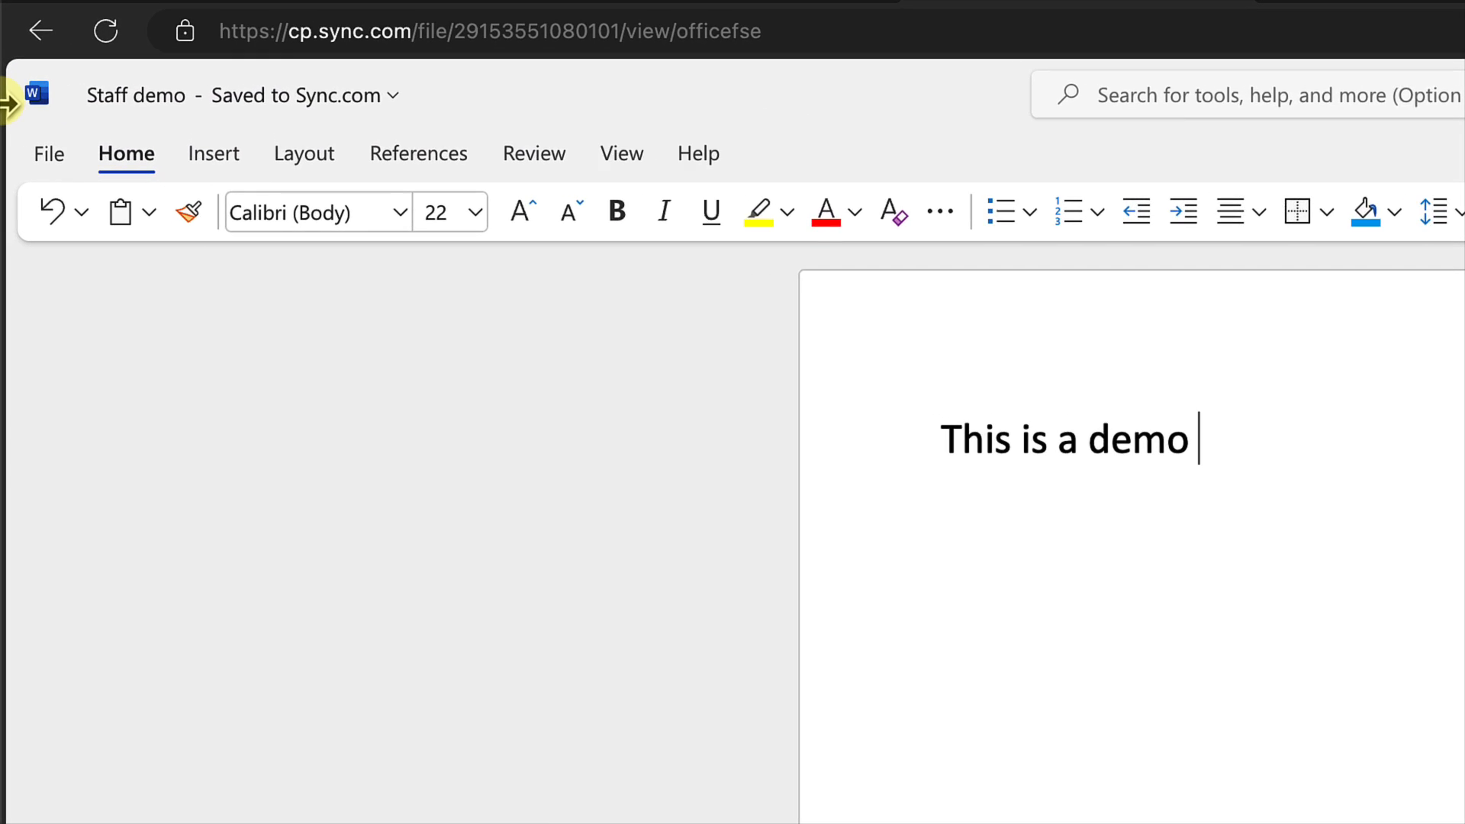
pyautogui.click(608, 91)
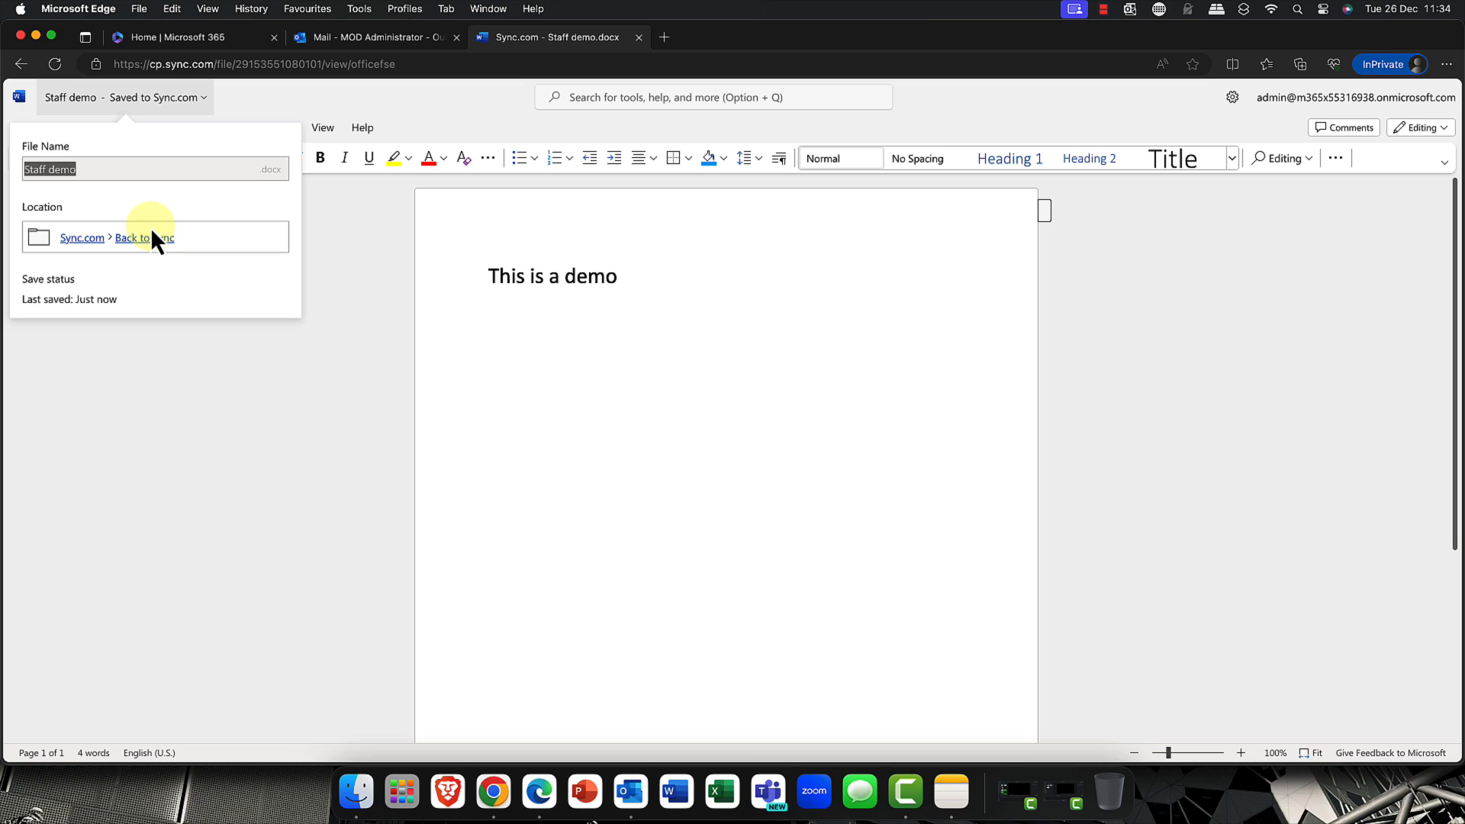
# - Switch to the browser window with the Sync.com Control Panel and review the account's event log
pyautogui.click(377, 40)
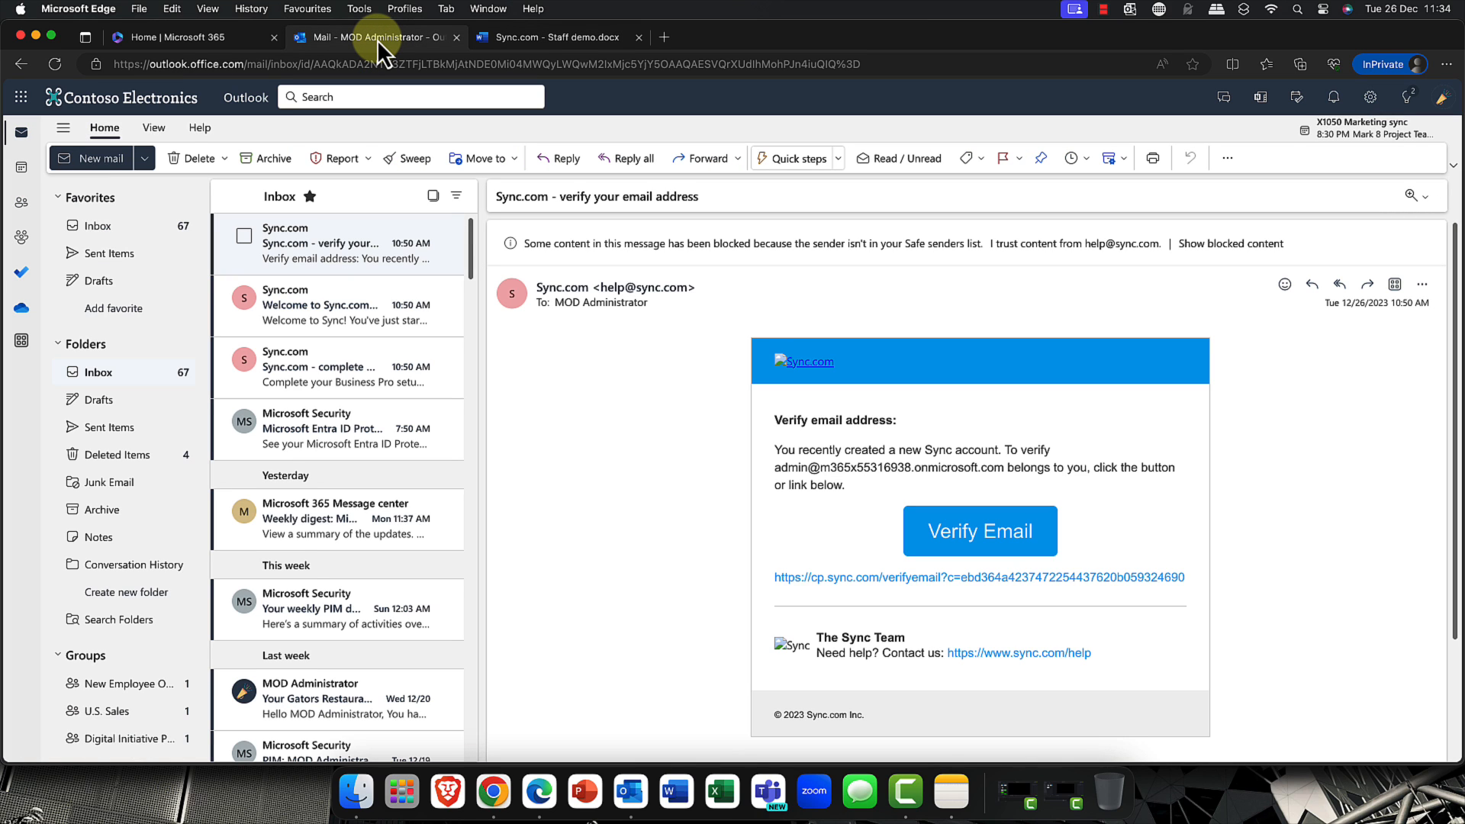
pyautogui.click(526, 38)
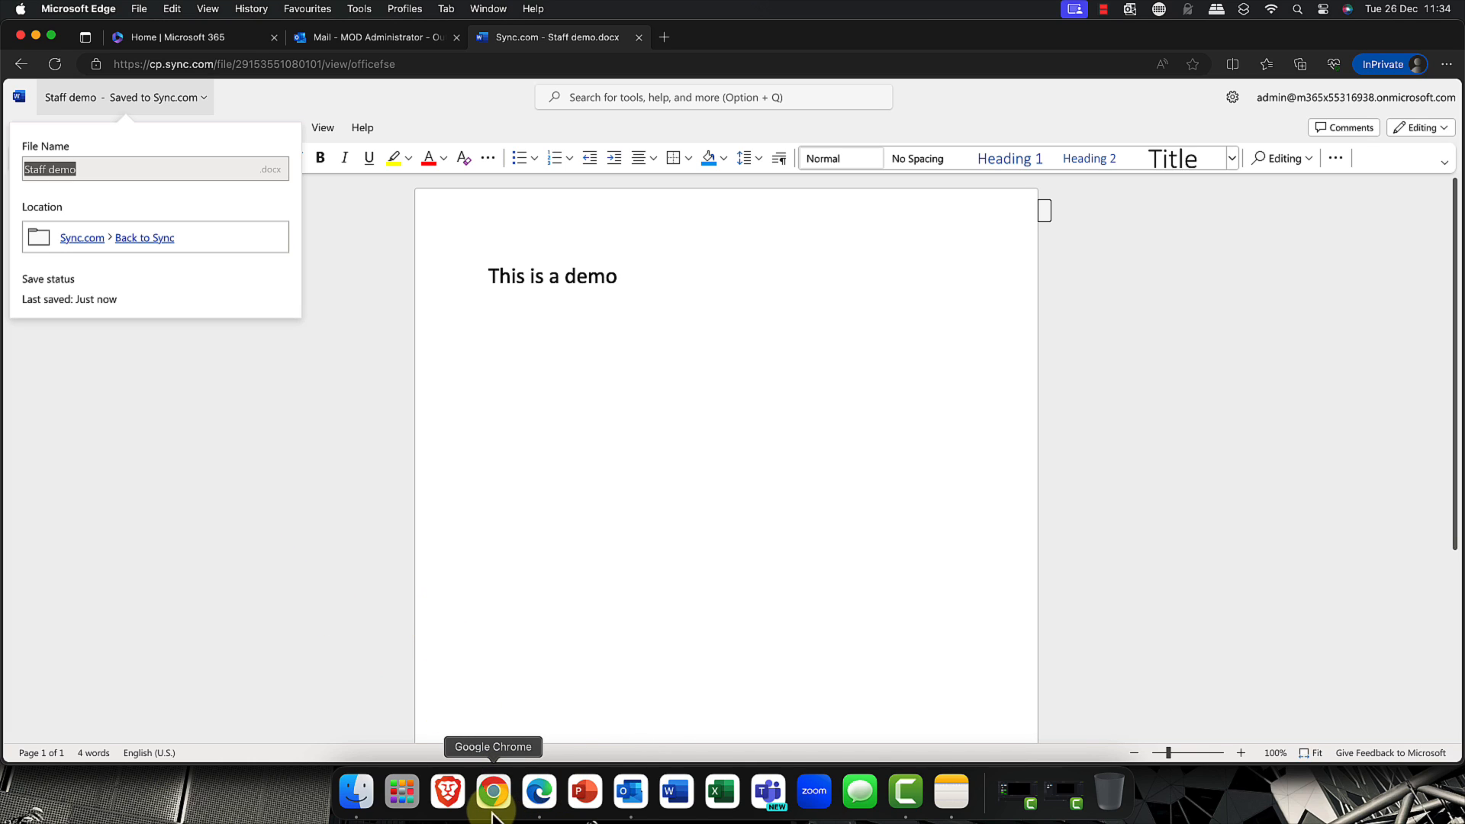
pyautogui.rightClick(542, 798)
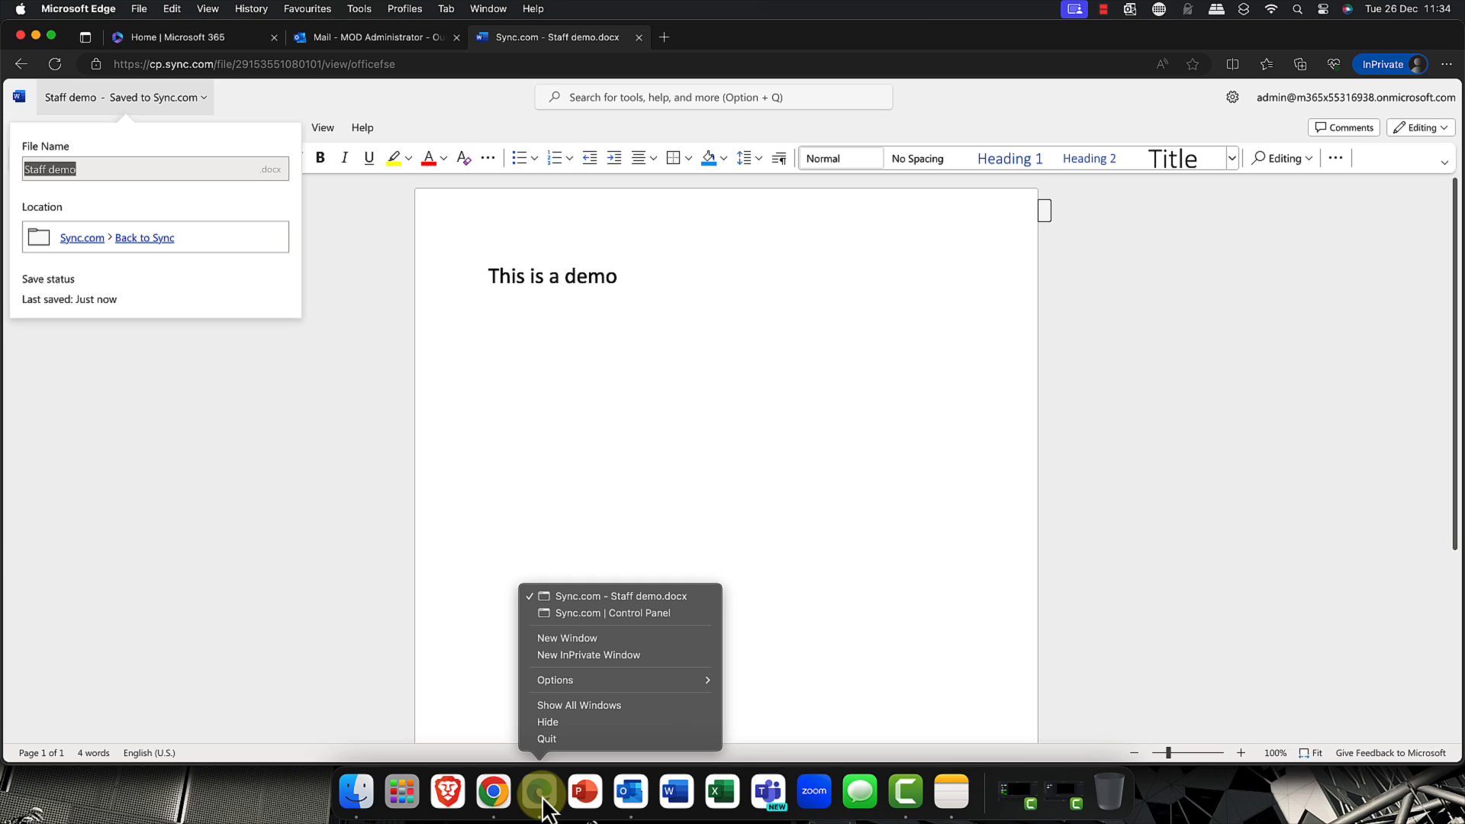
pyautogui.click(566, 615)
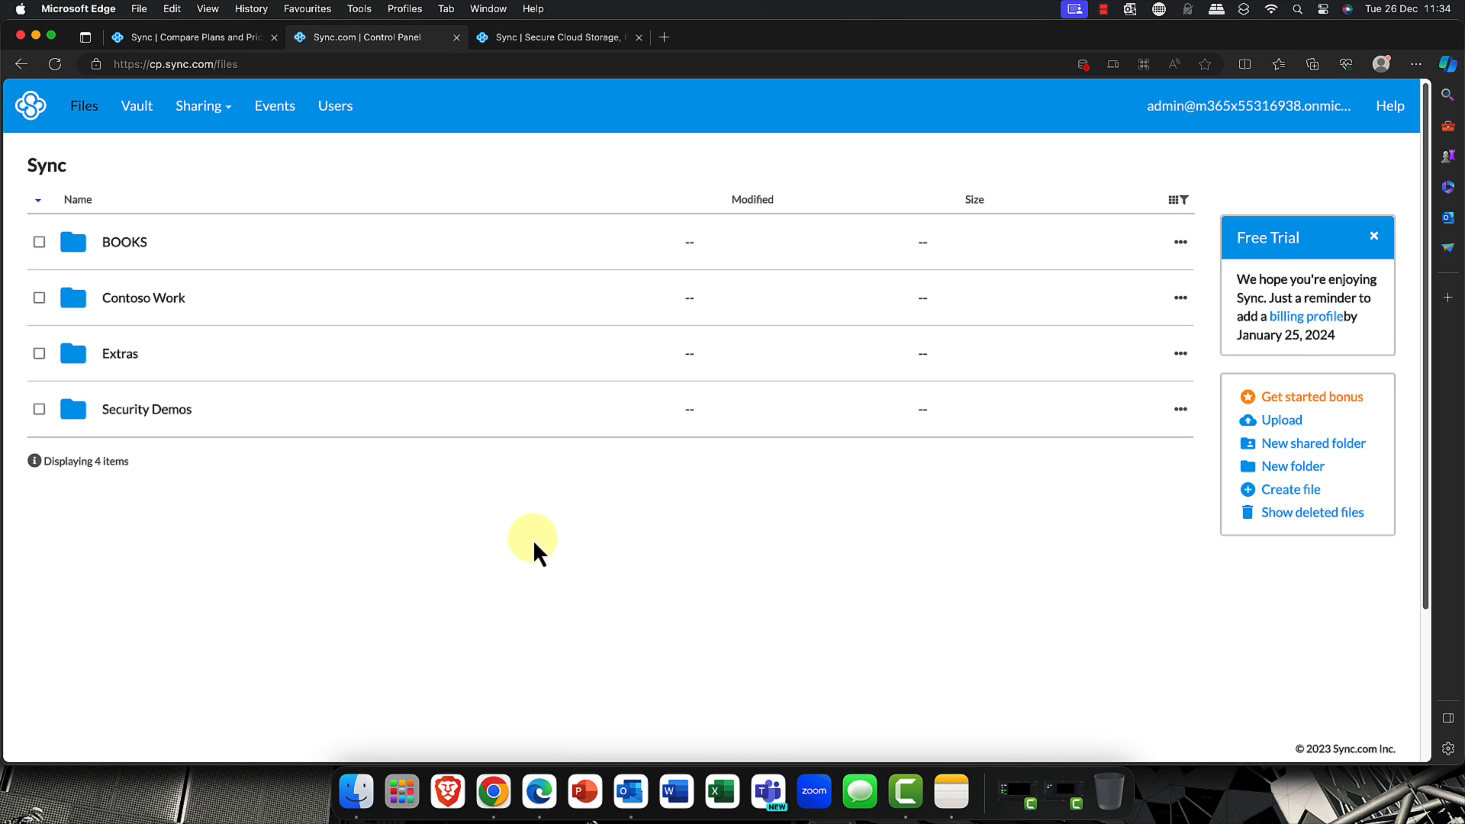
pyautogui.click(263, 106)
# - Start a new team share folder and name it "Contoso Sales"
pyautogui.click(233, 111)
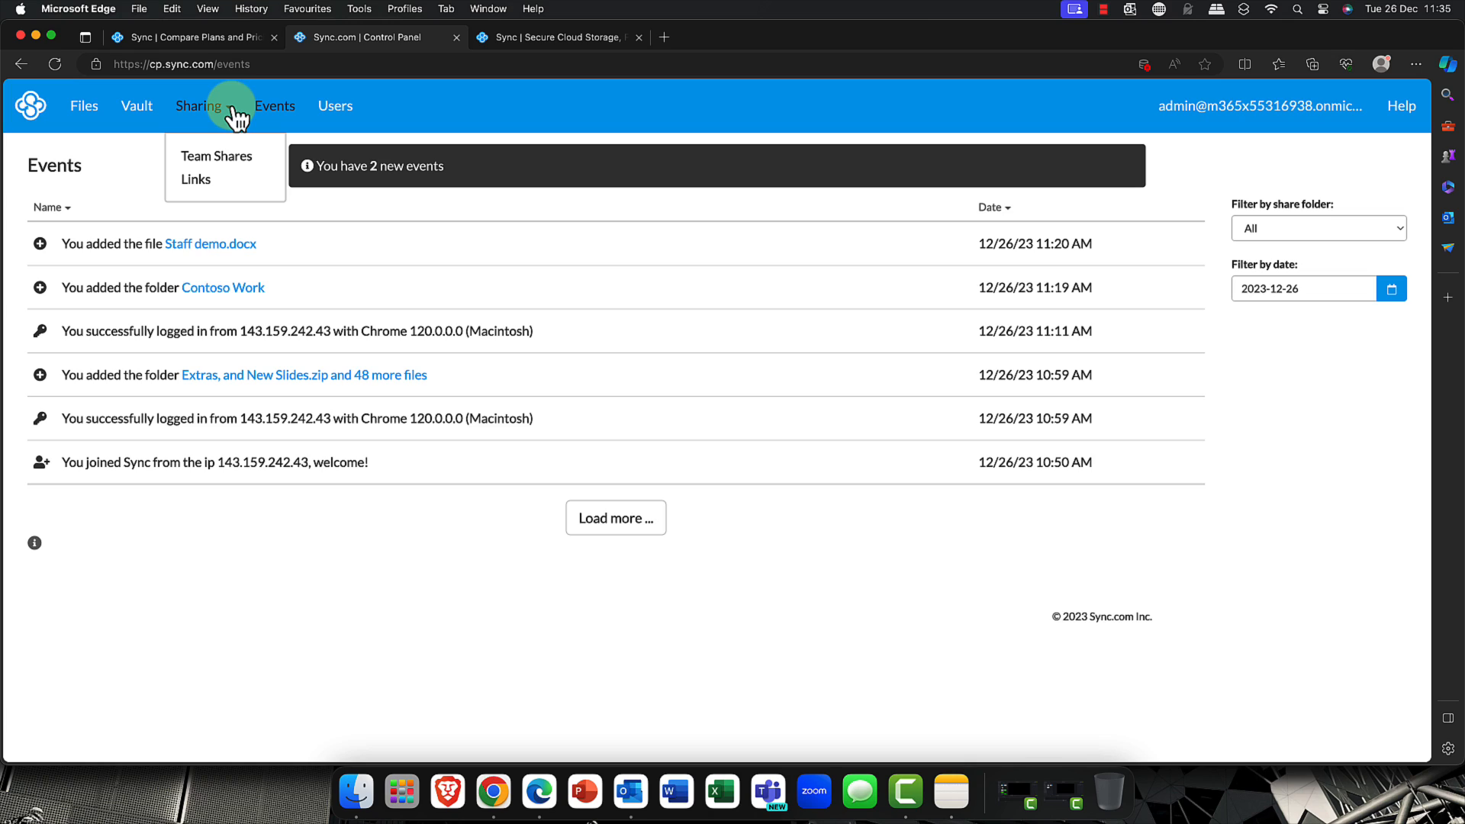
pyautogui.click(236, 162)
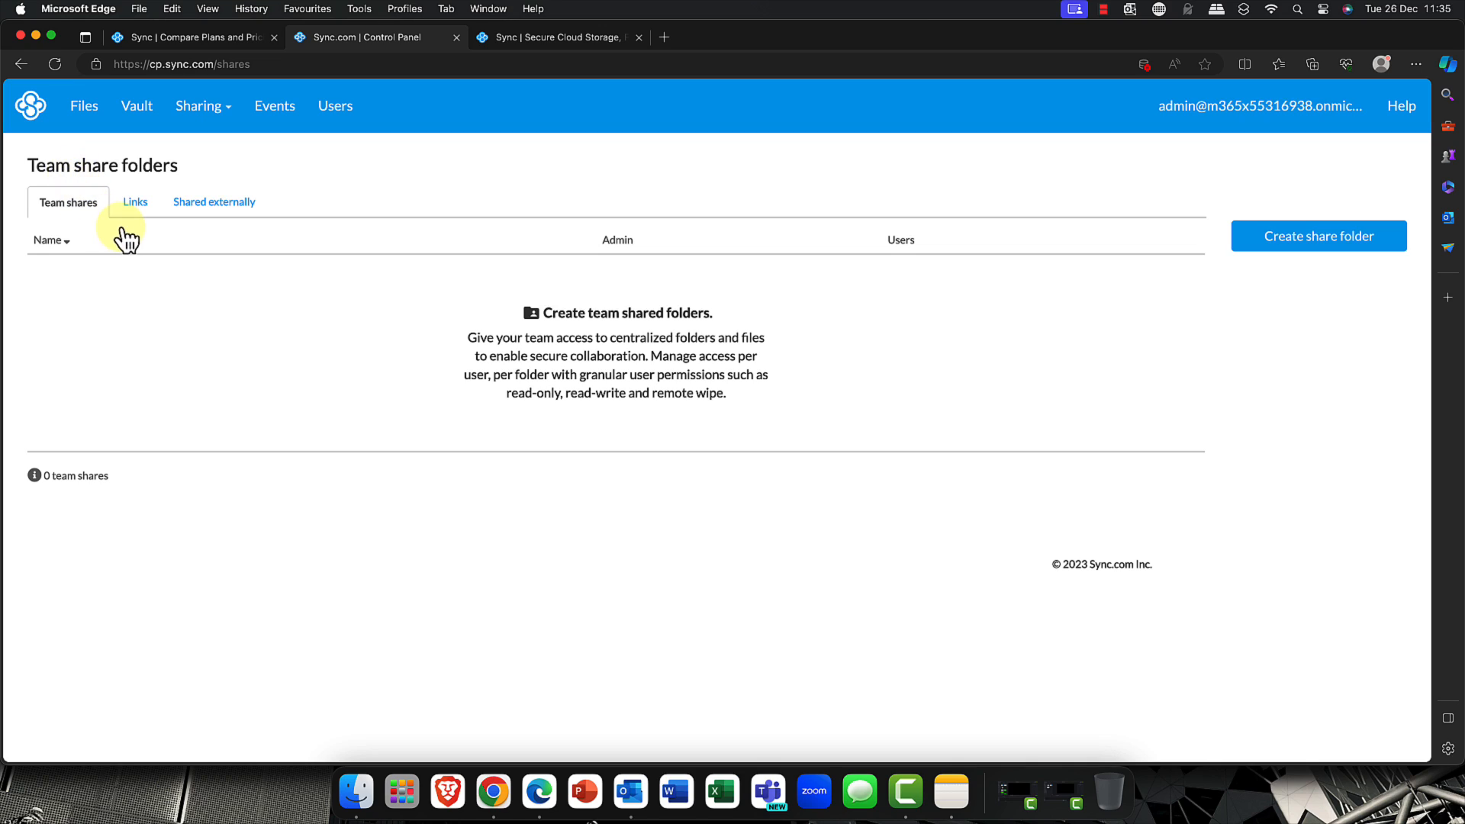
pyautogui.click(1331, 242)
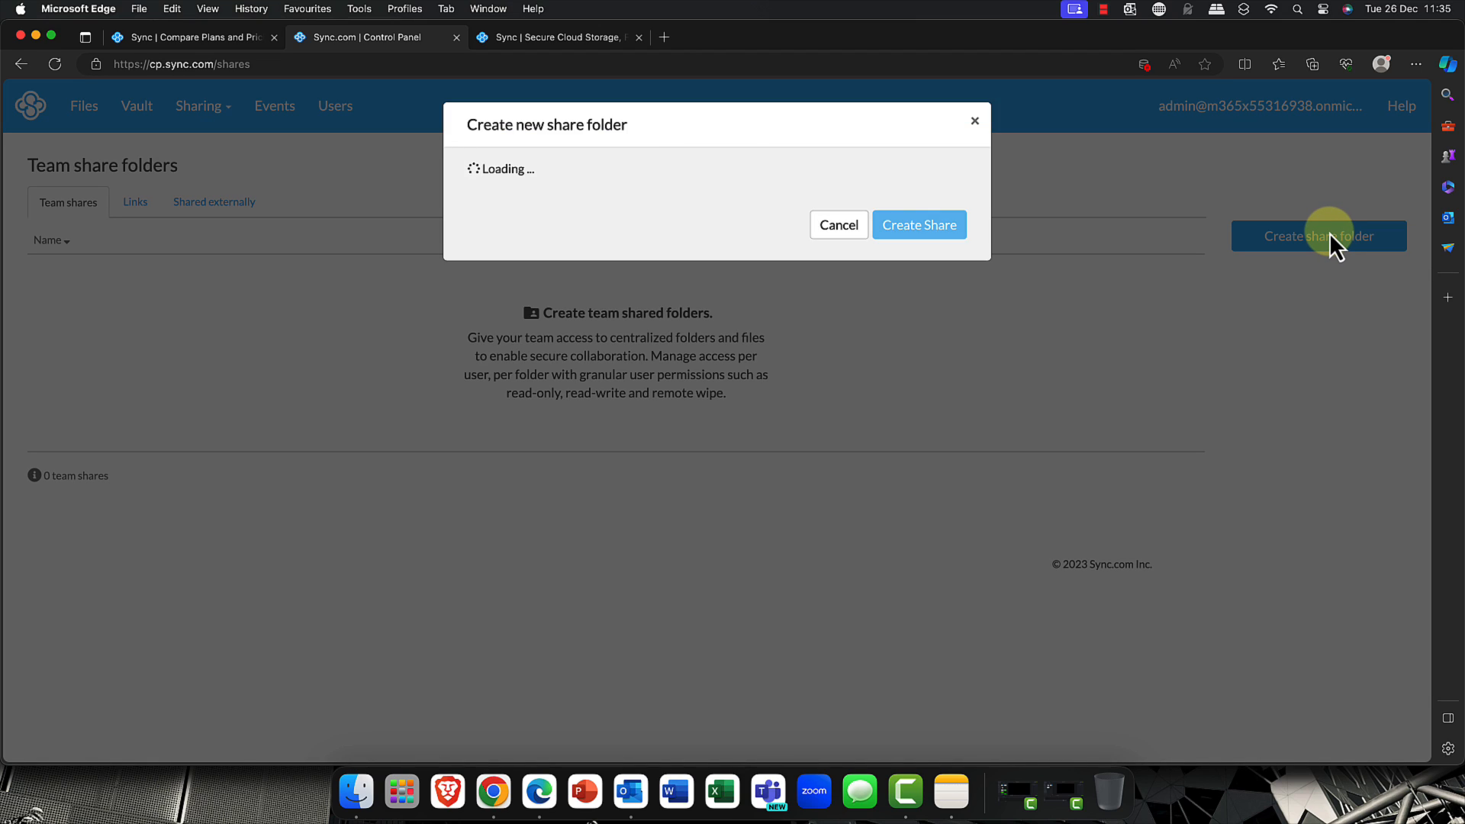
pyautogui.click(792, 175)
pyautogui.write('Con')
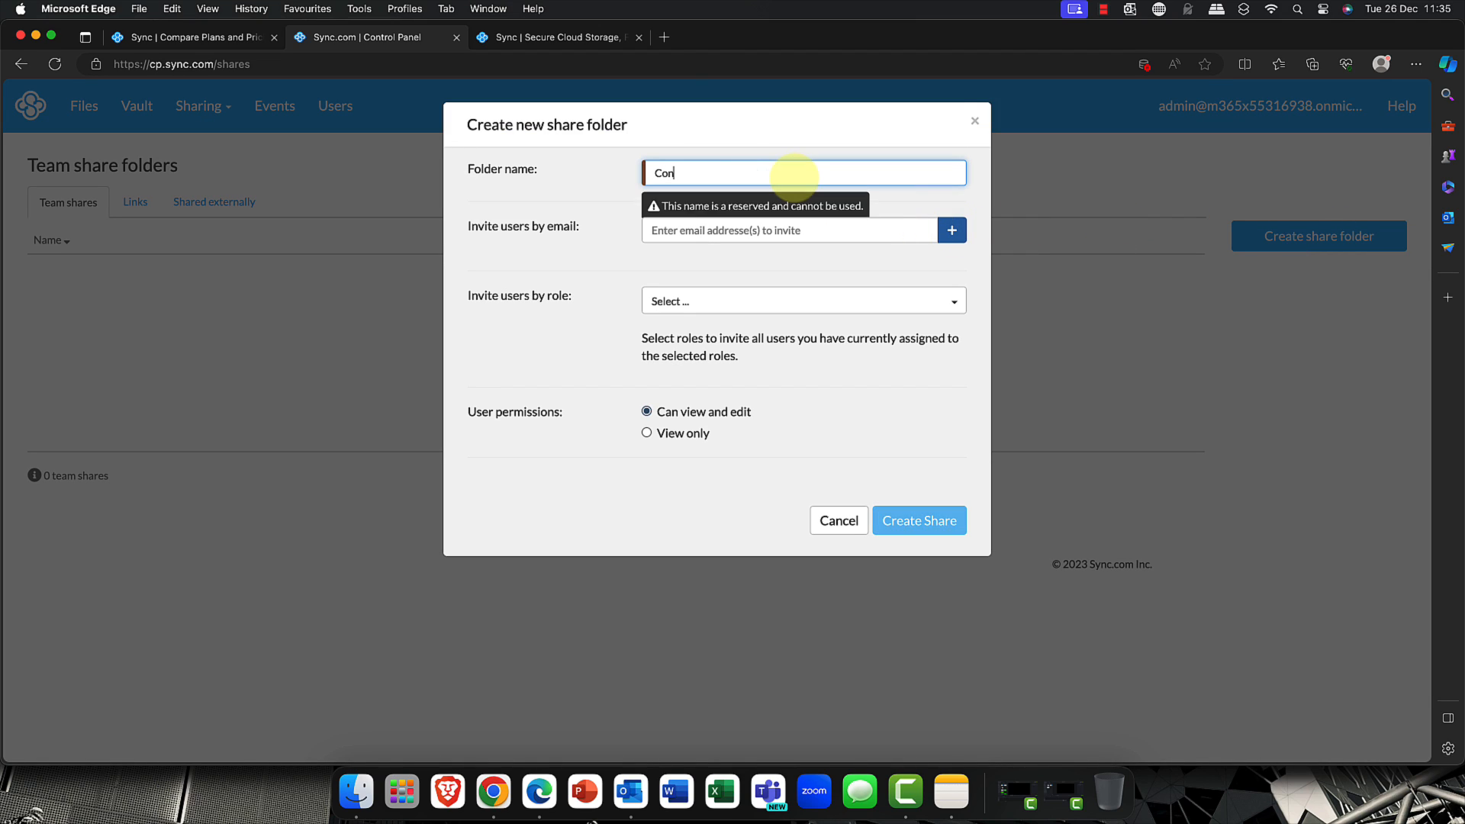
pyautogui.write('toso')
pyautogui.write(' Sales')
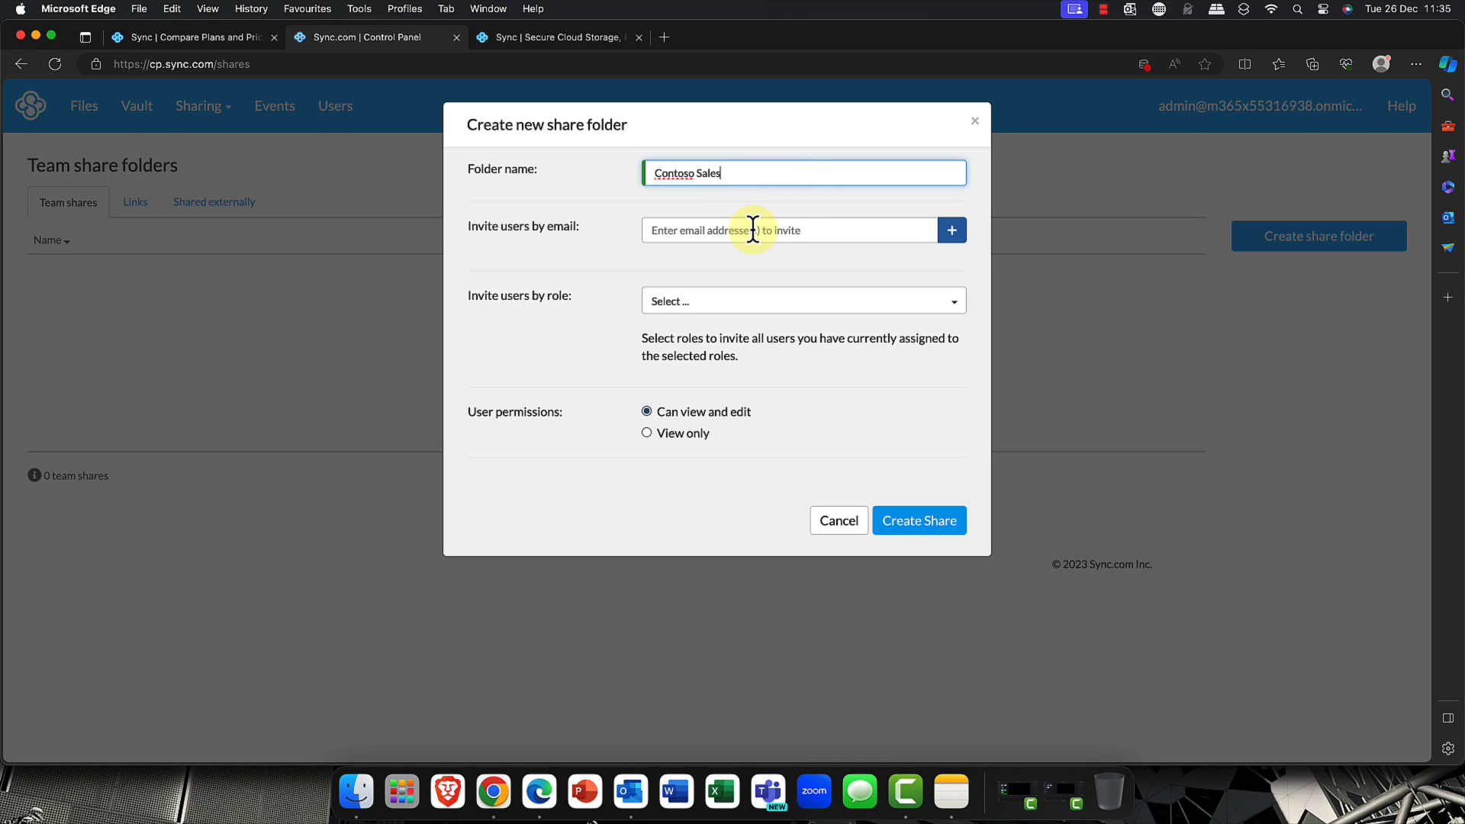
pyautogui.click(752, 229)
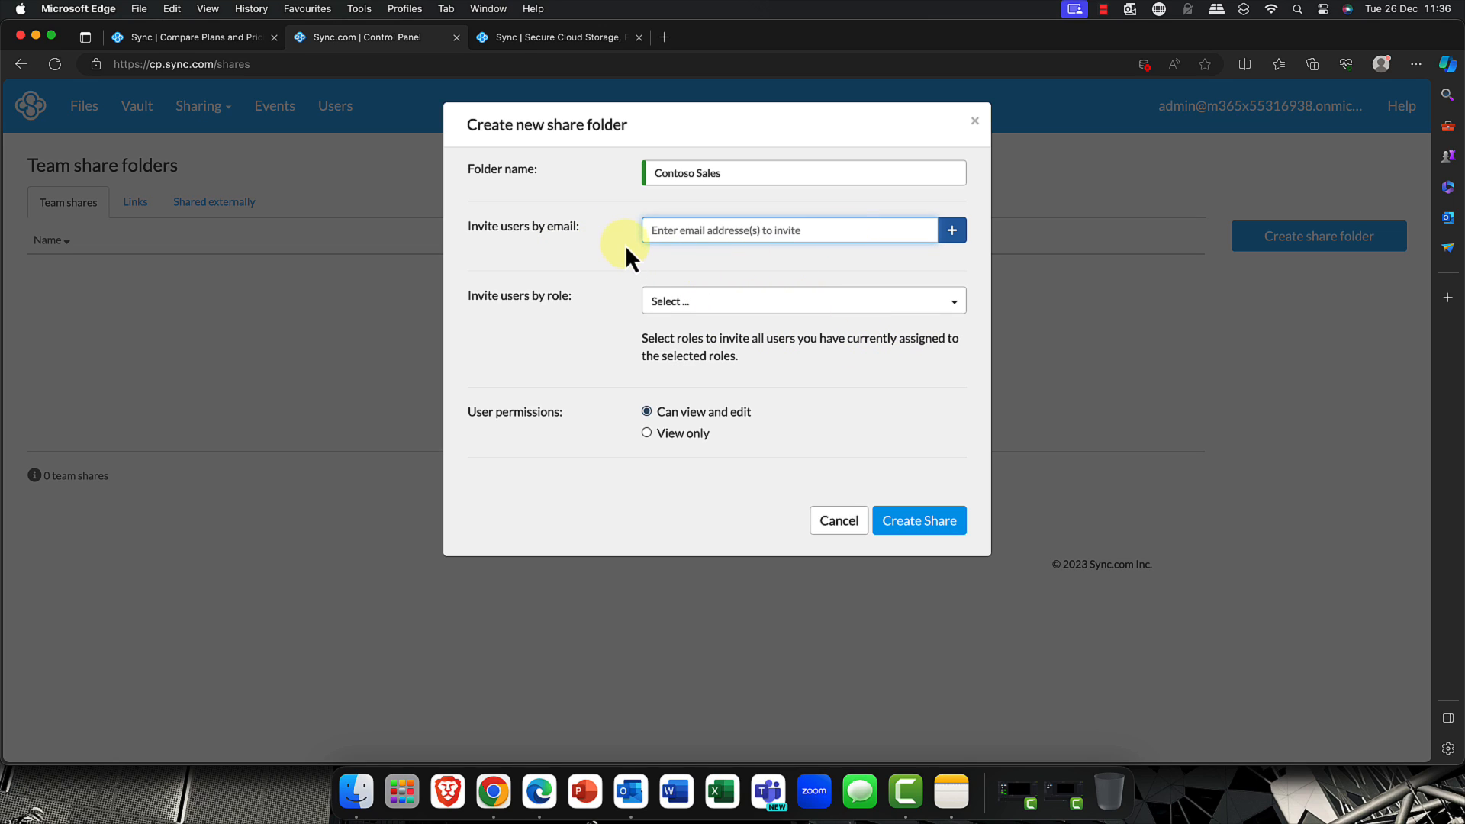
pyautogui.click(538, 208)
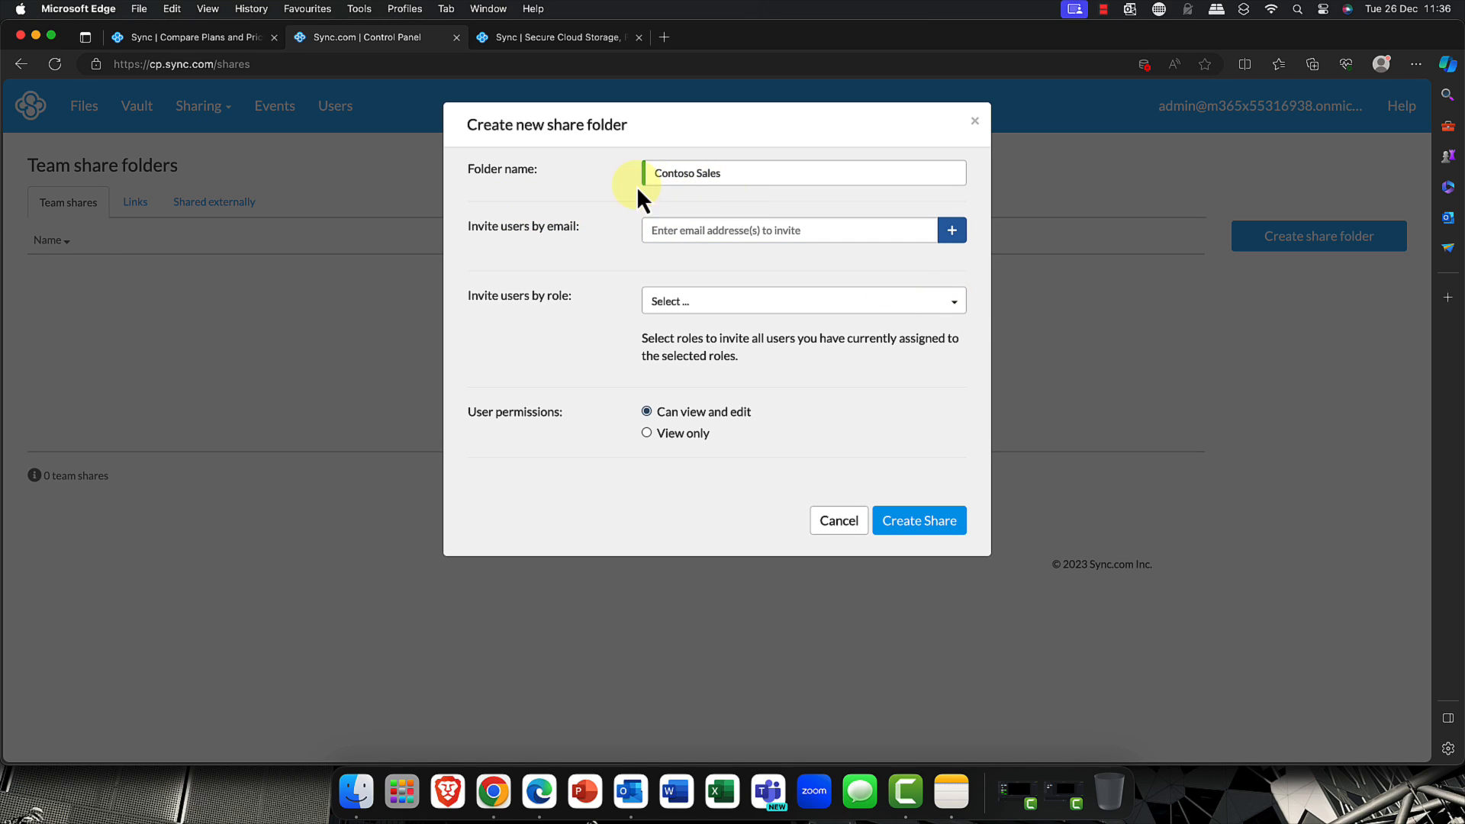
# - Invite the Default User role with permission to view and edit, and create the Contoso Sales share
pyautogui.click(952, 305)
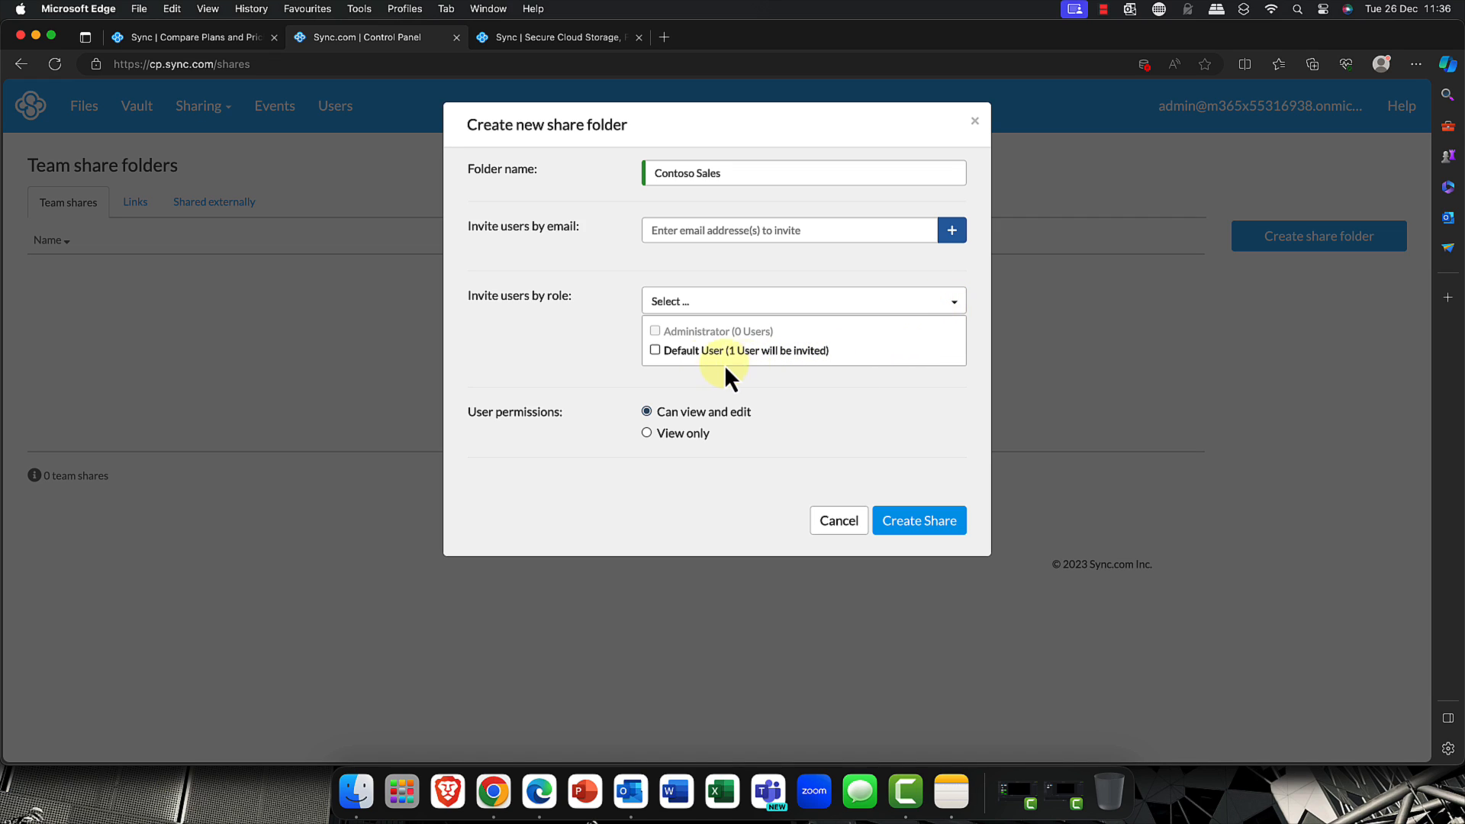
pyautogui.click(663, 353)
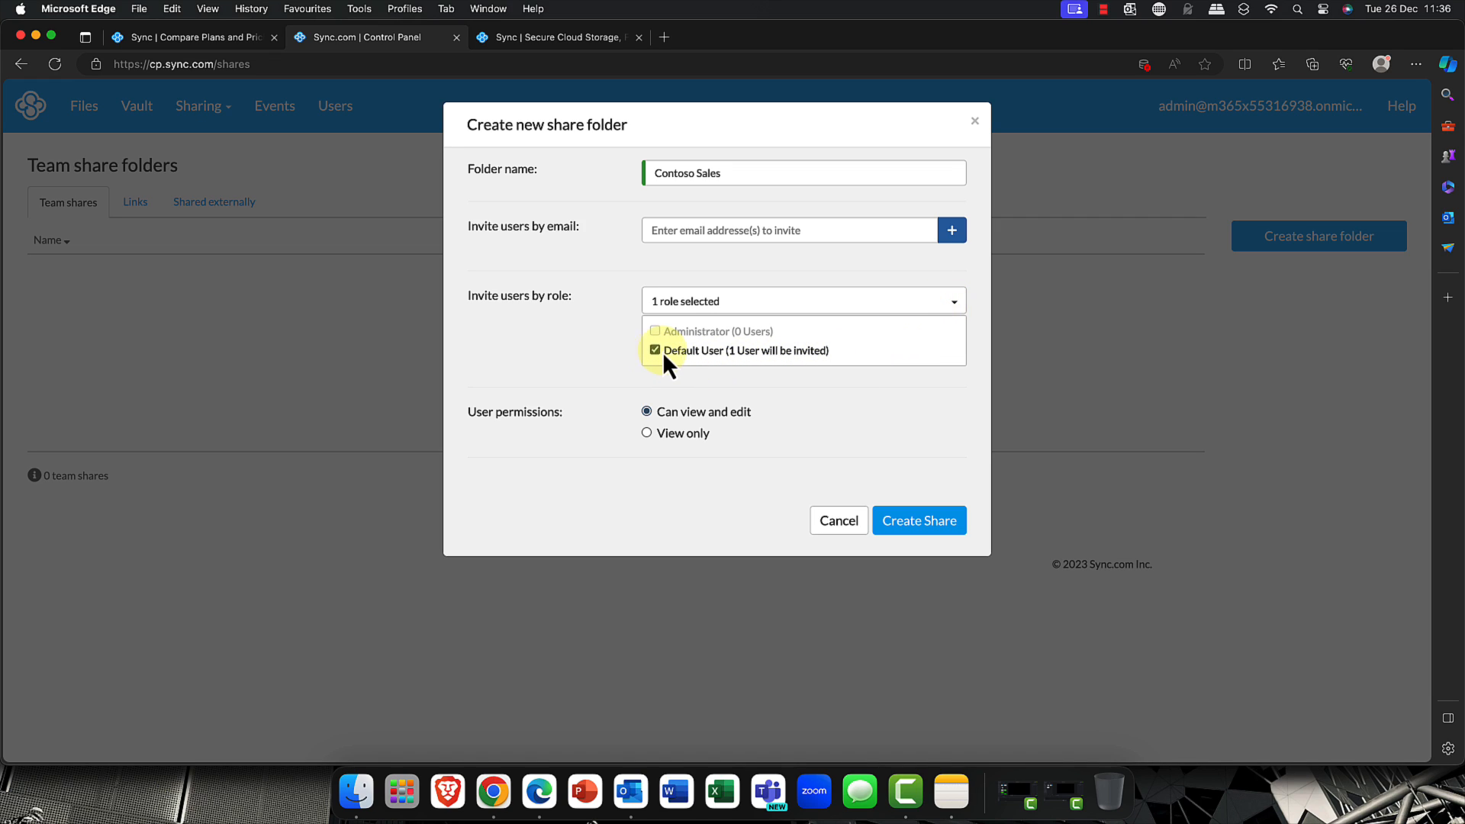
pyautogui.click(812, 388)
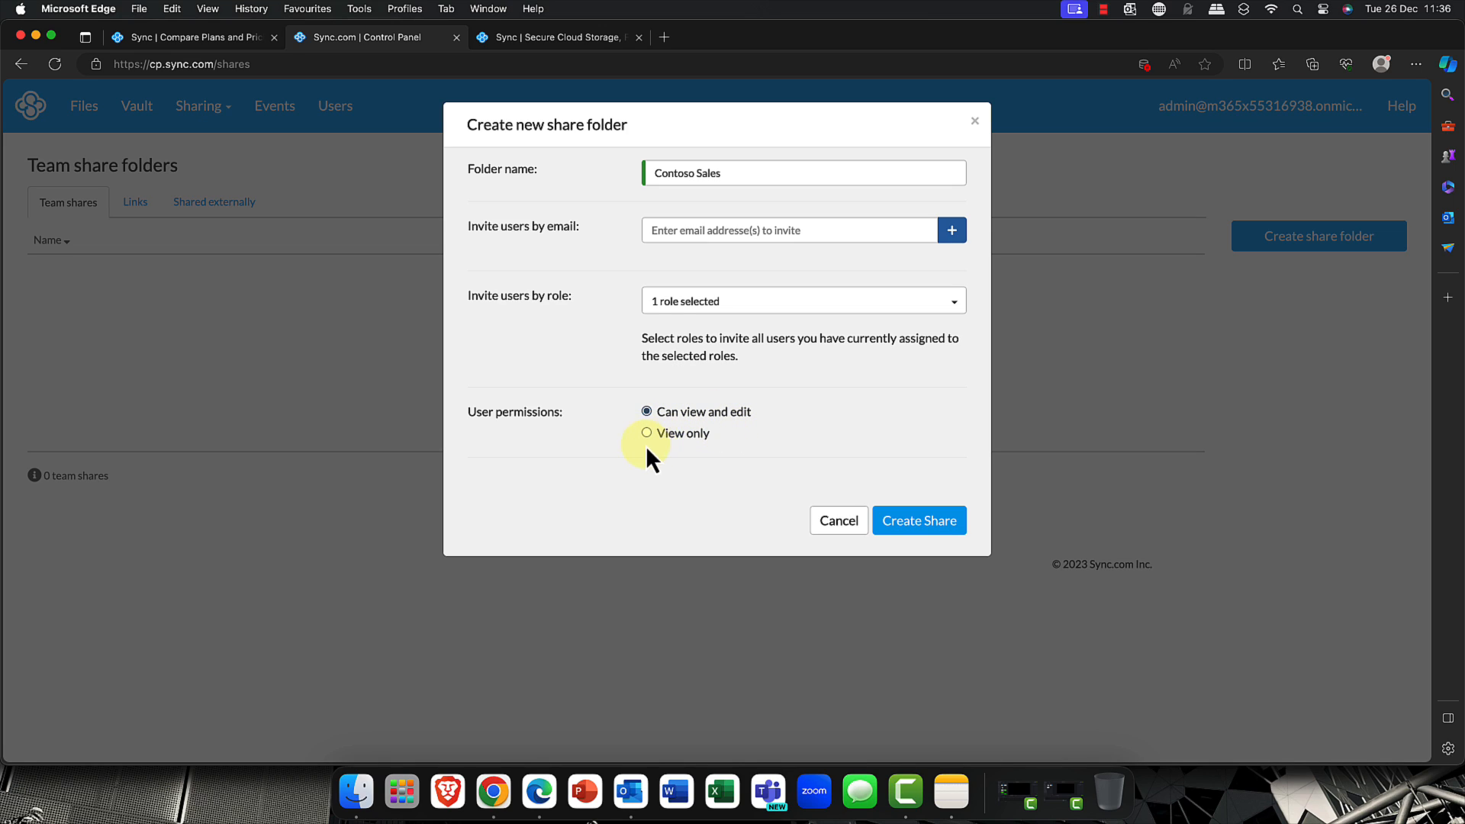
pyautogui.click(927, 523)
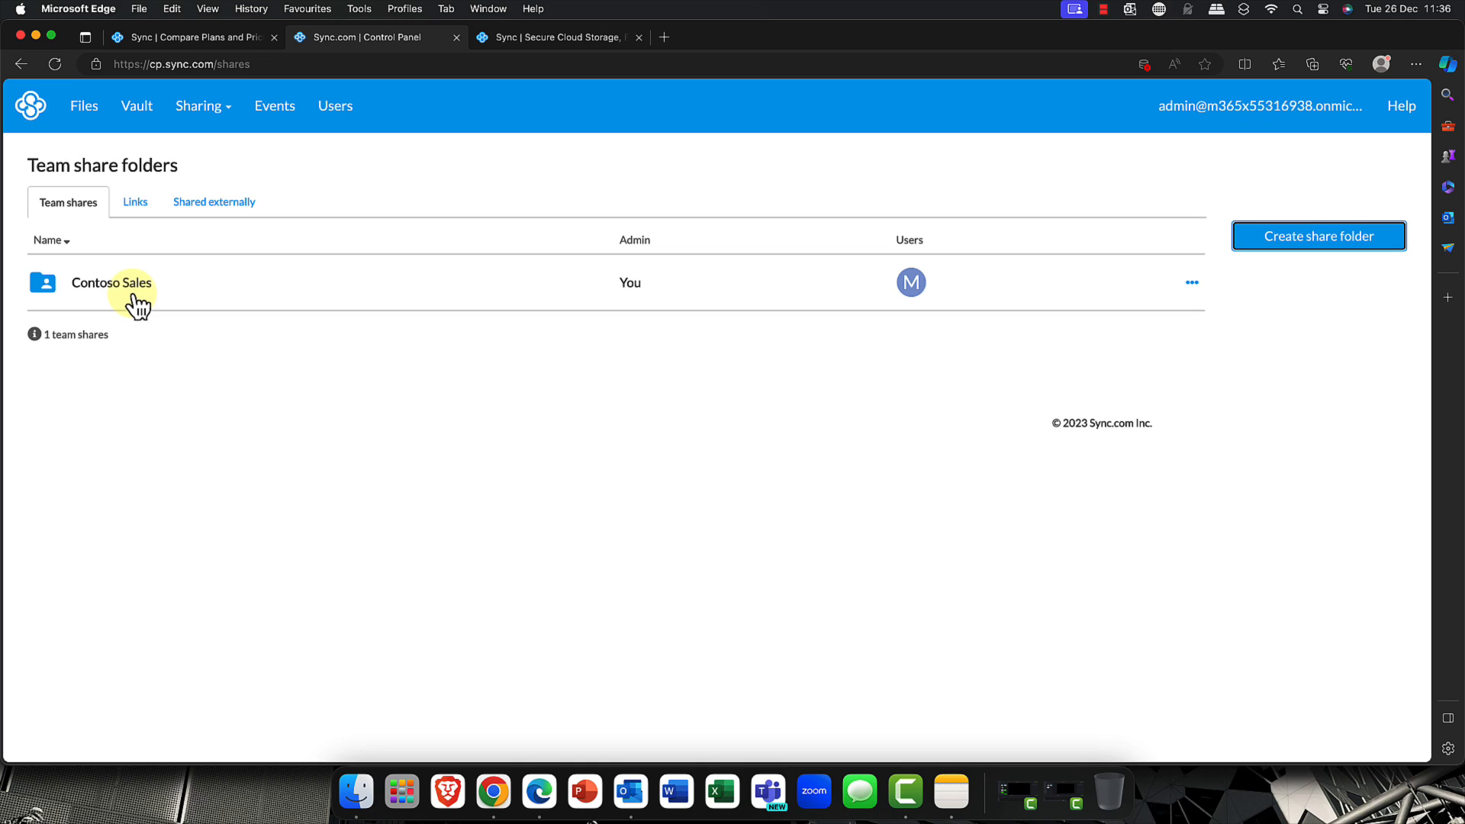
# - Check the external shares, and review the member permissions and folder settings of the Contoso Sales team share
pyautogui.click(233, 204)
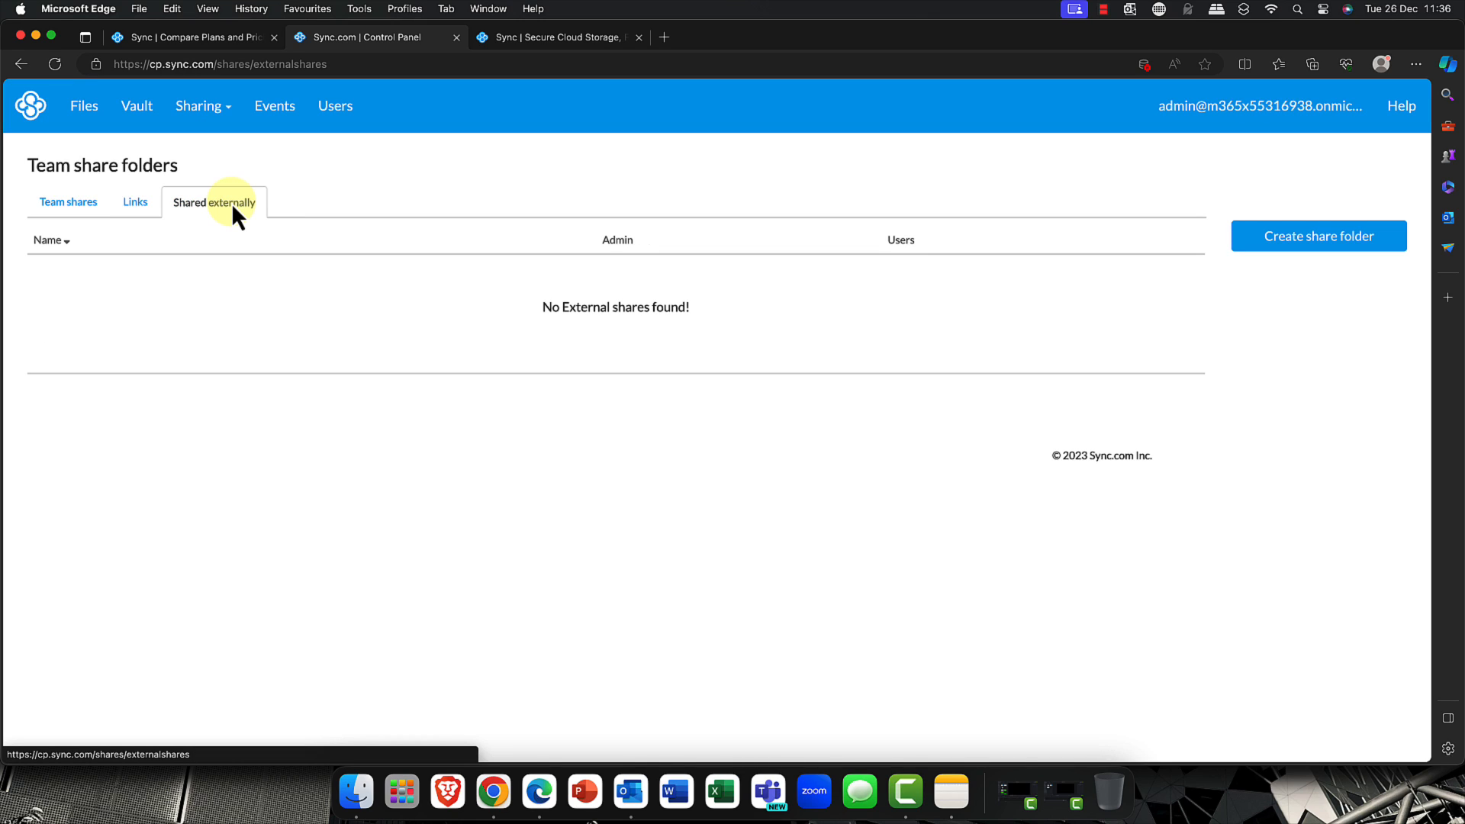
pyautogui.click(71, 203)
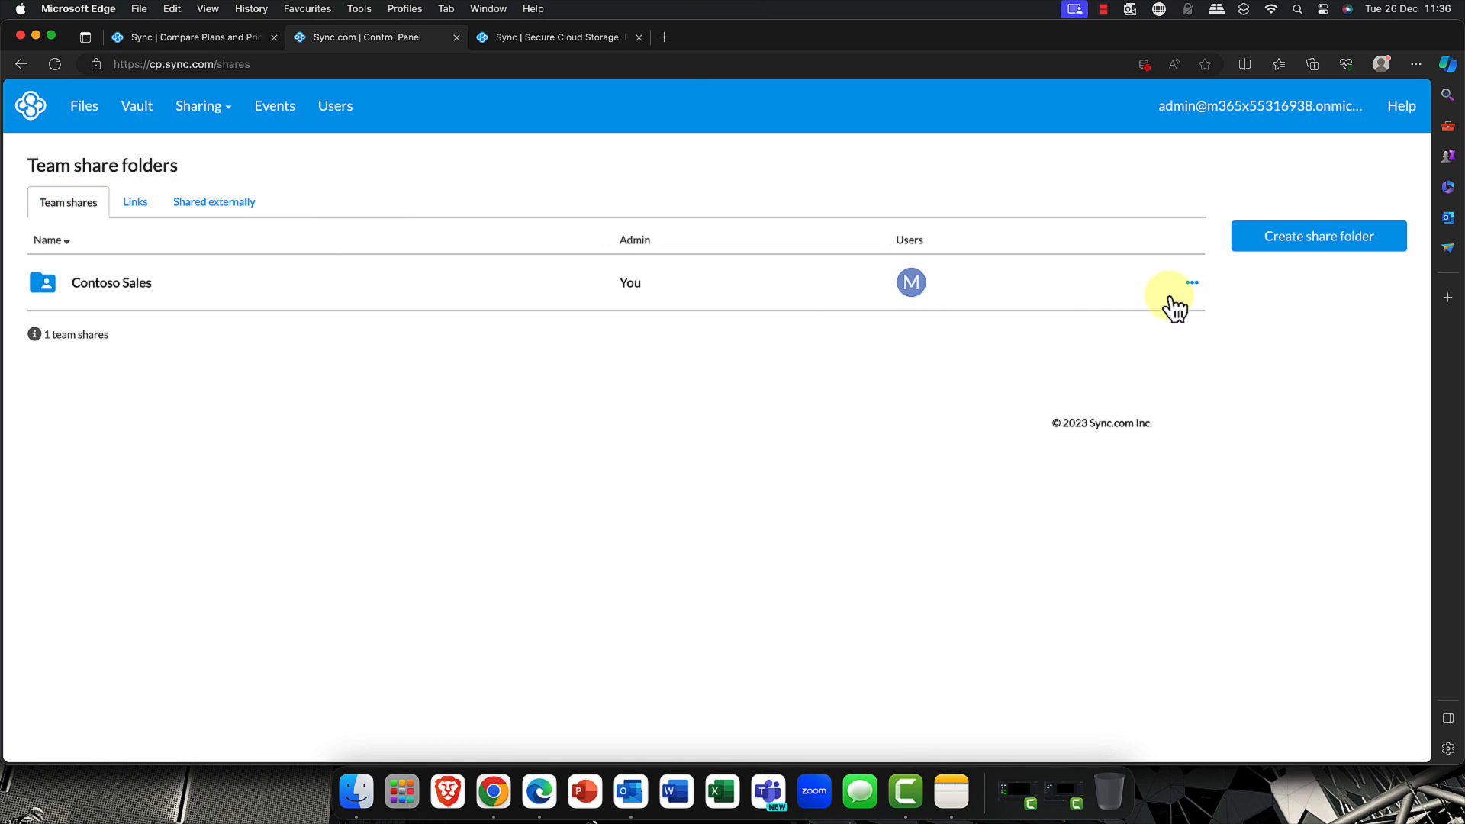
pyautogui.click(1192, 284)
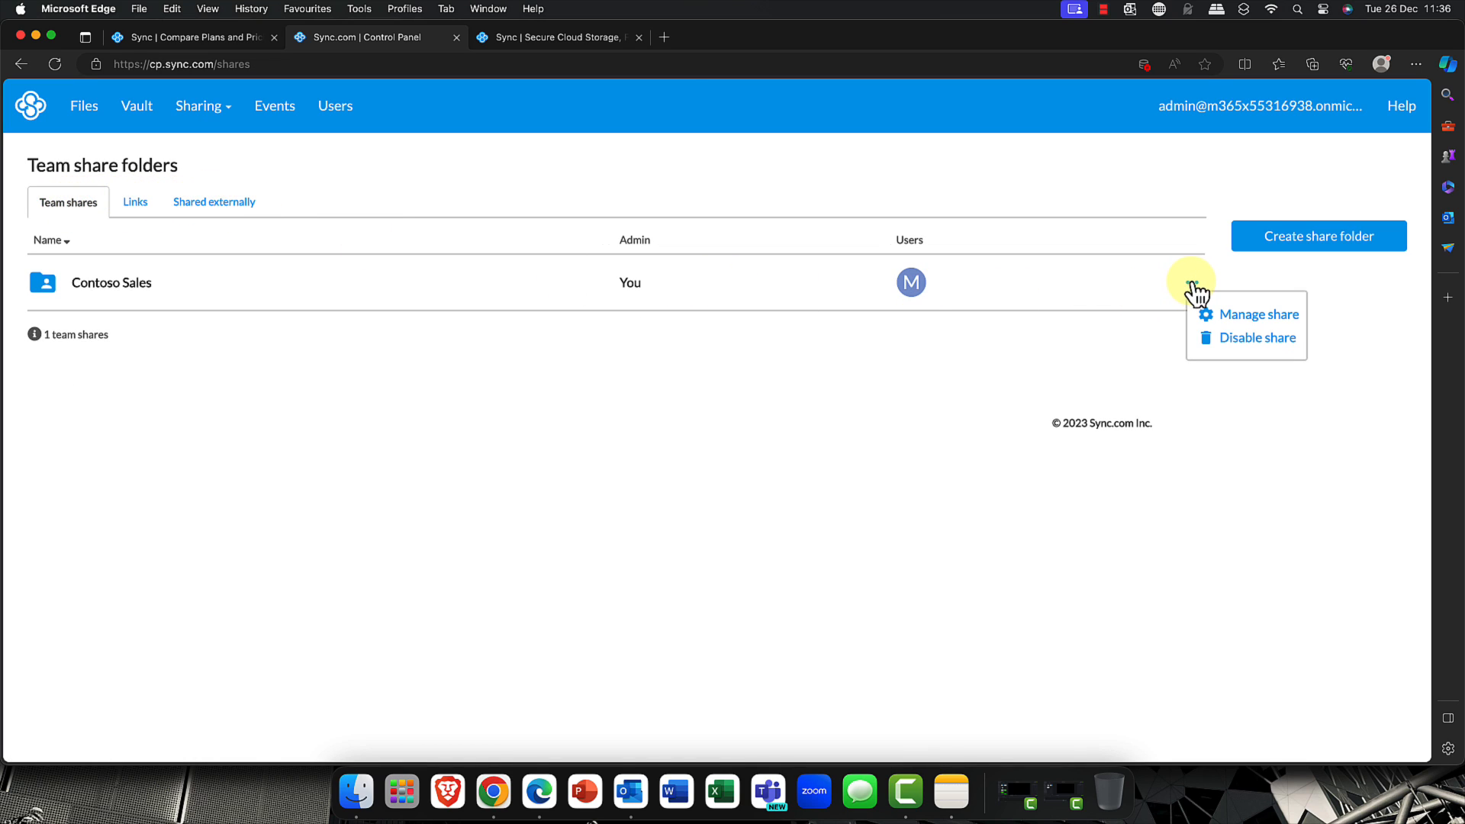
pyautogui.click(1279, 323)
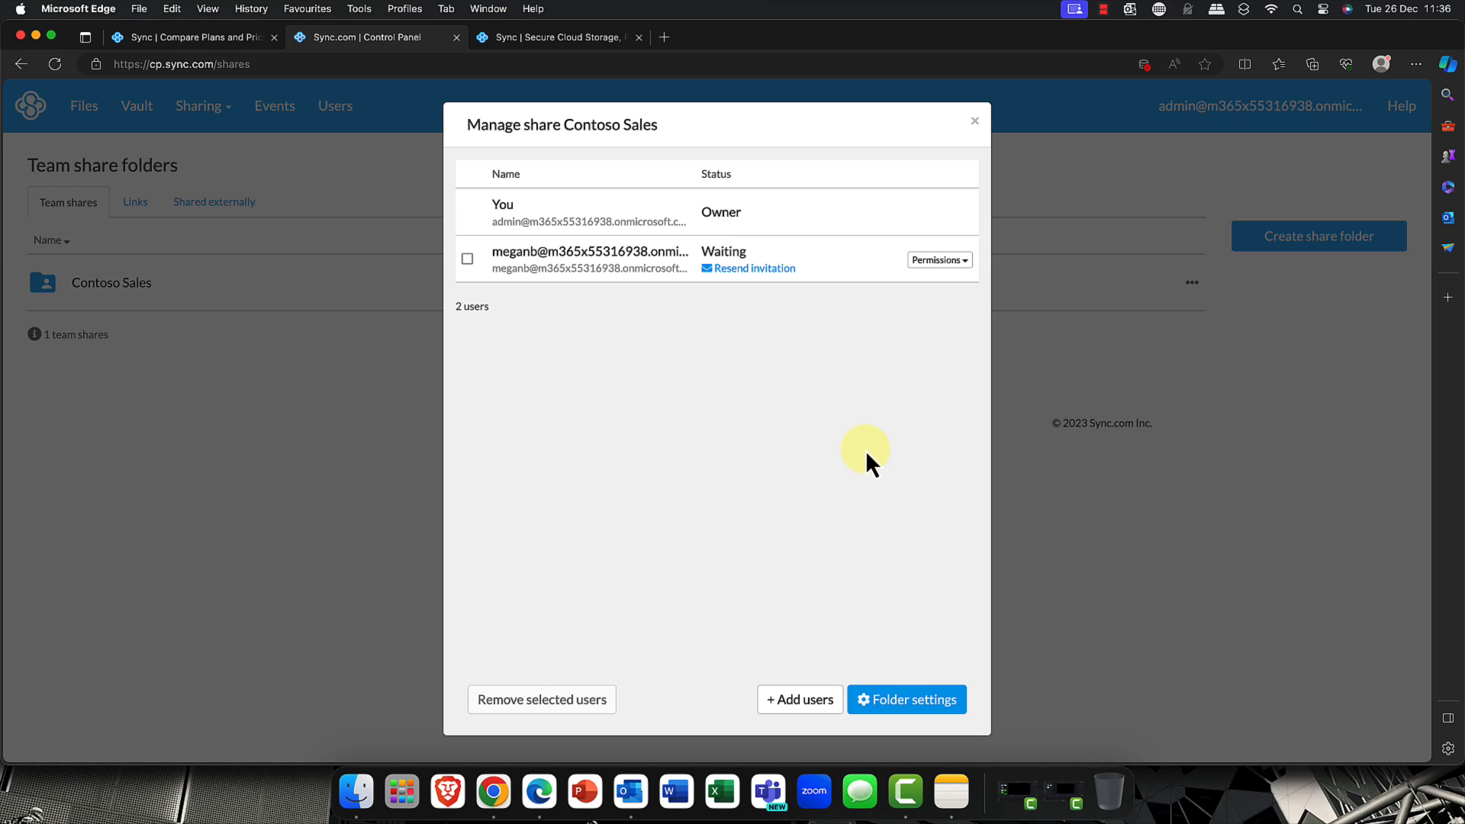
pyautogui.click(966, 260)
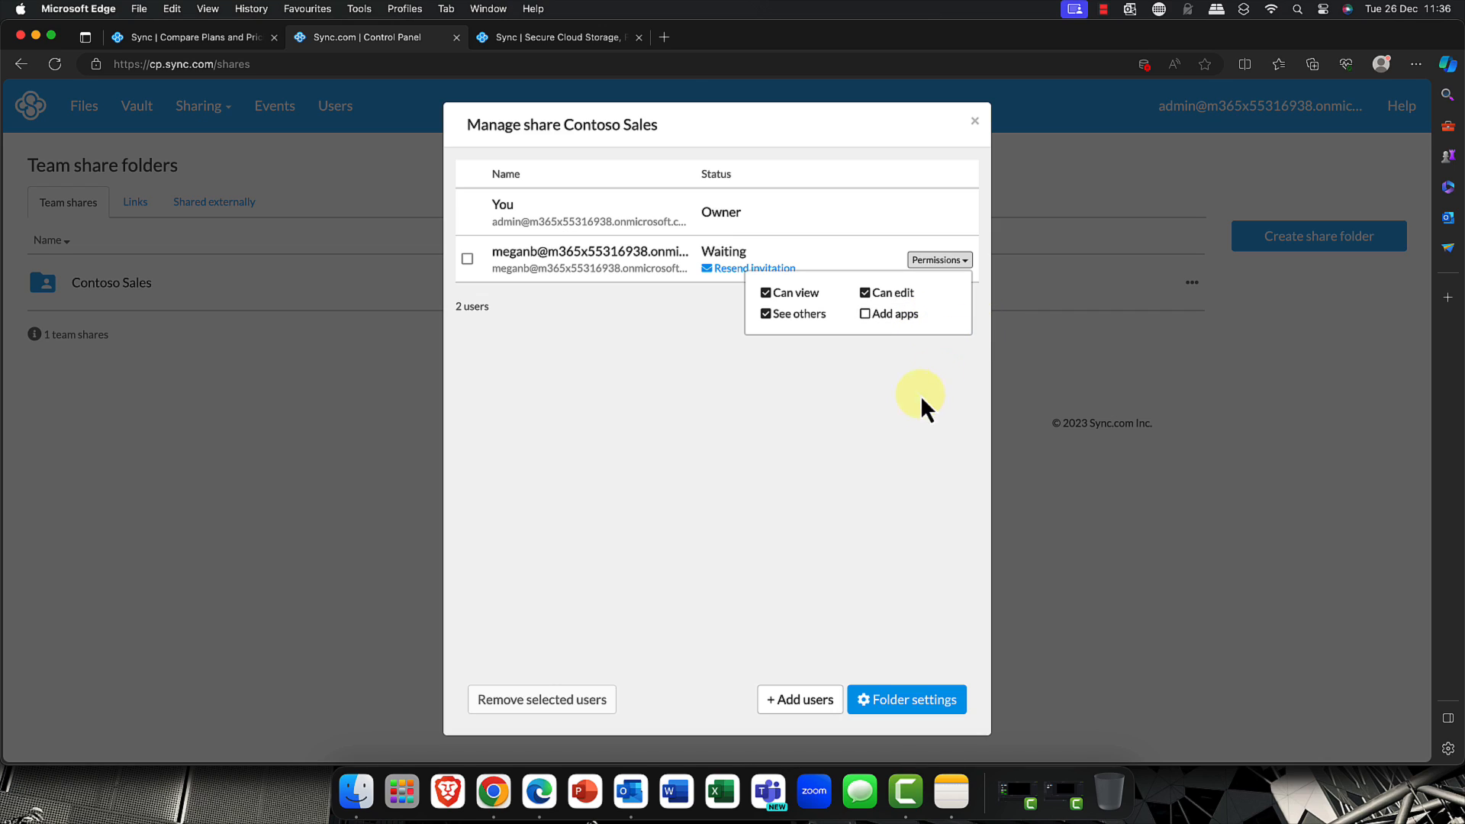
pyautogui.click(906, 414)
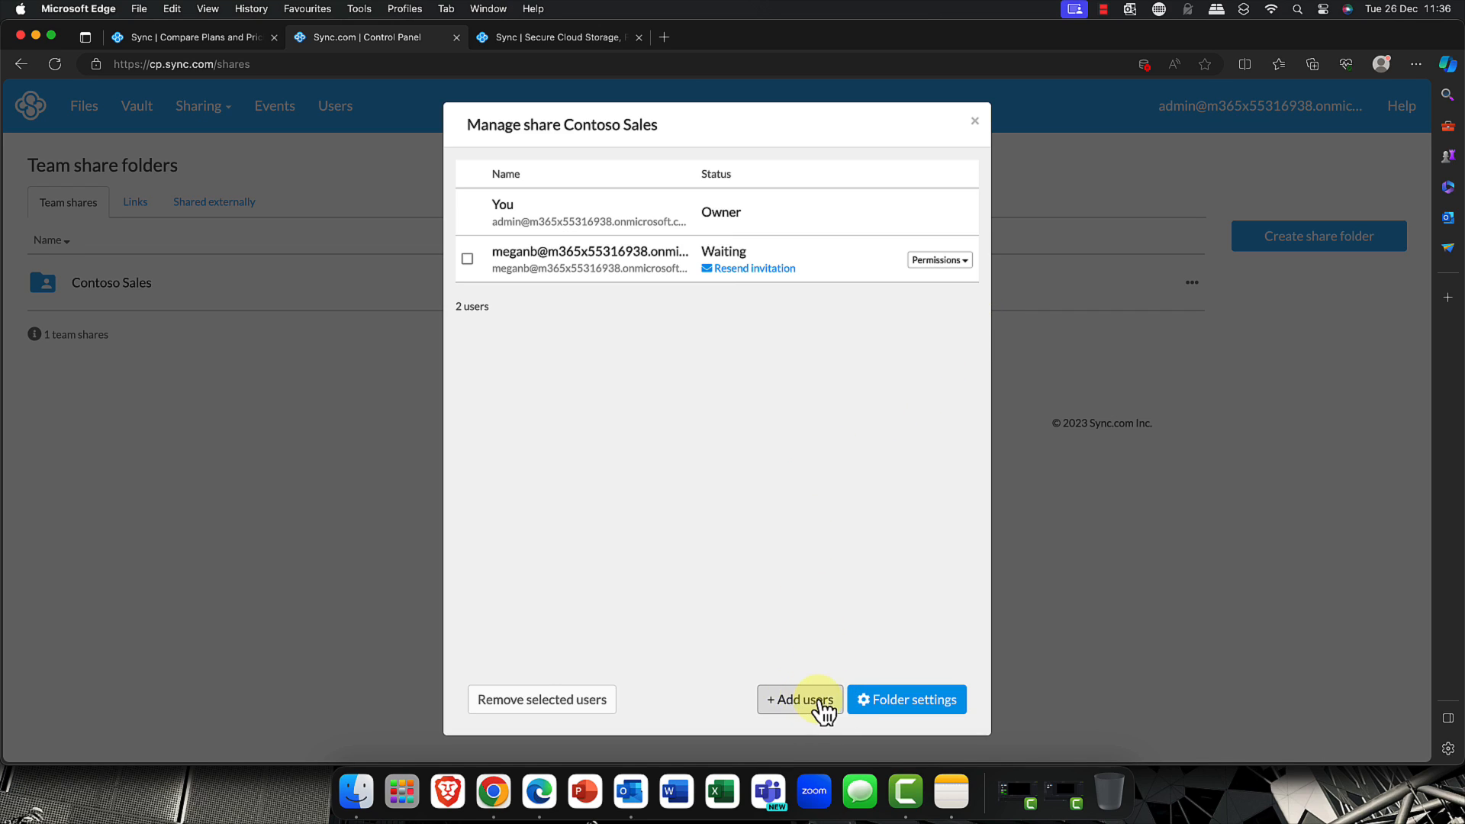
pyautogui.click(905, 705)
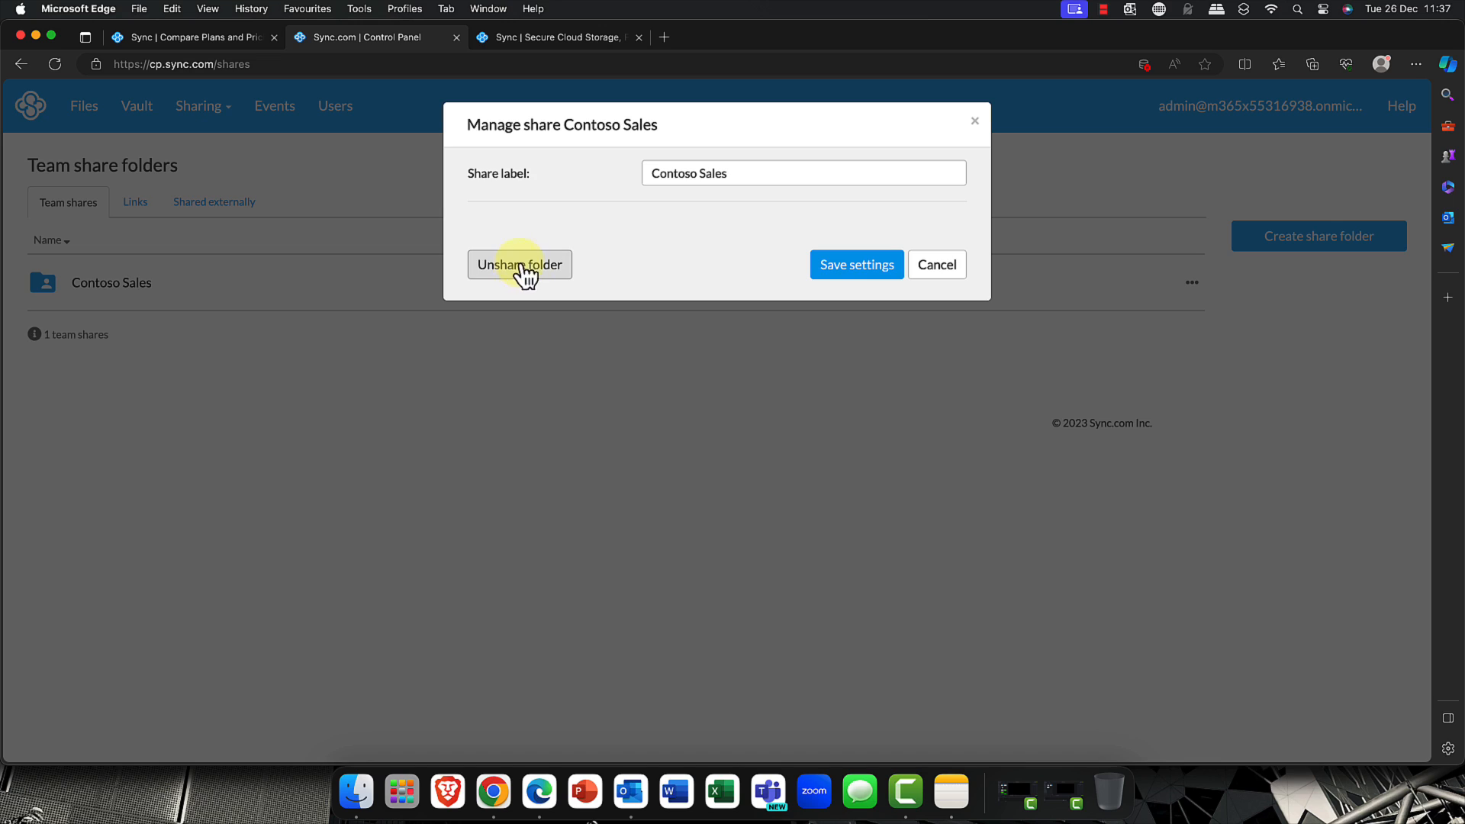
pyautogui.click(936, 265)
# - Return to the file list, and read in the Vault how files archived there are handled
pyautogui.click(96, 113)
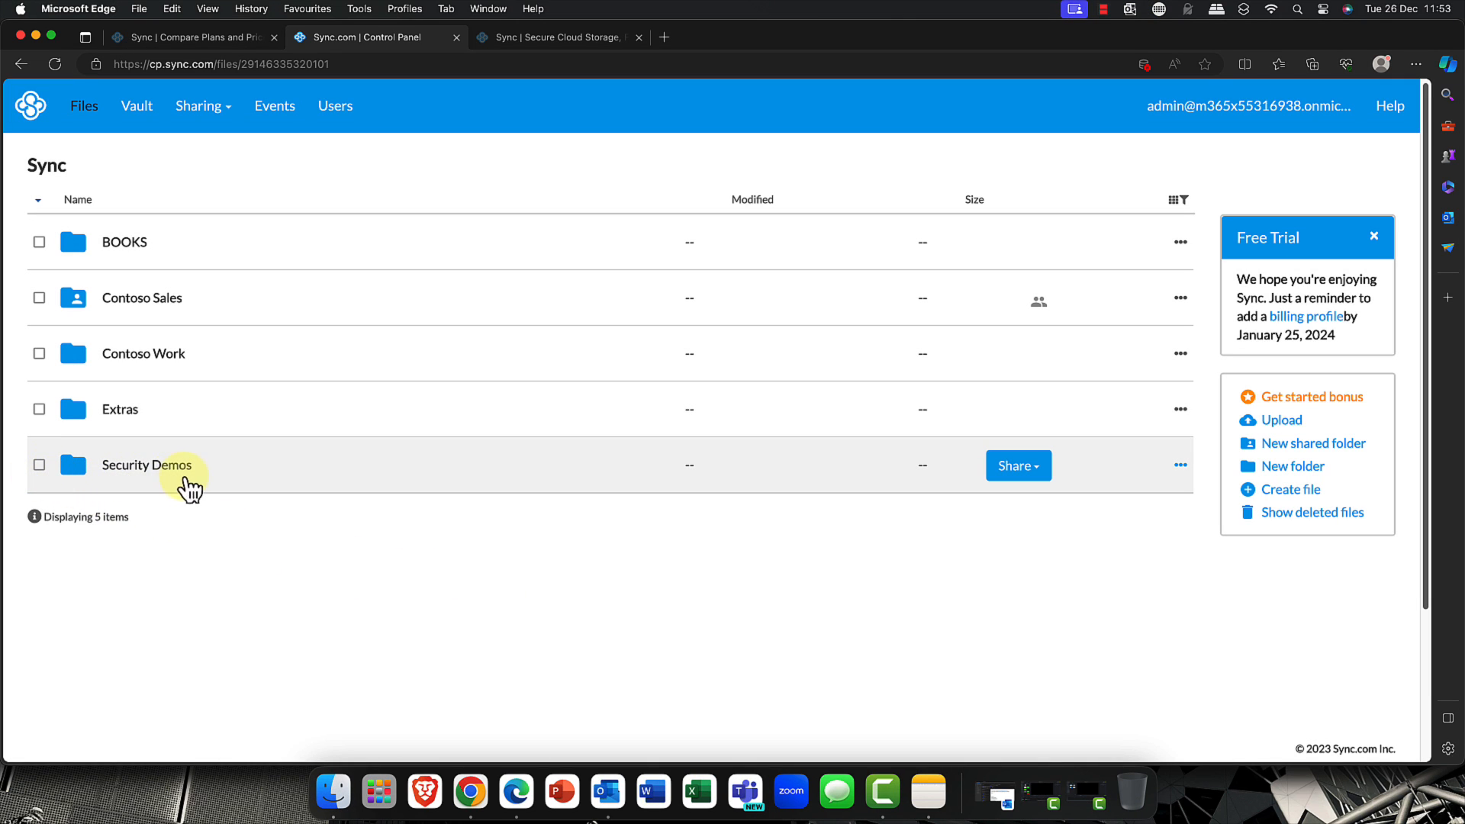
pyautogui.click(38, 465)
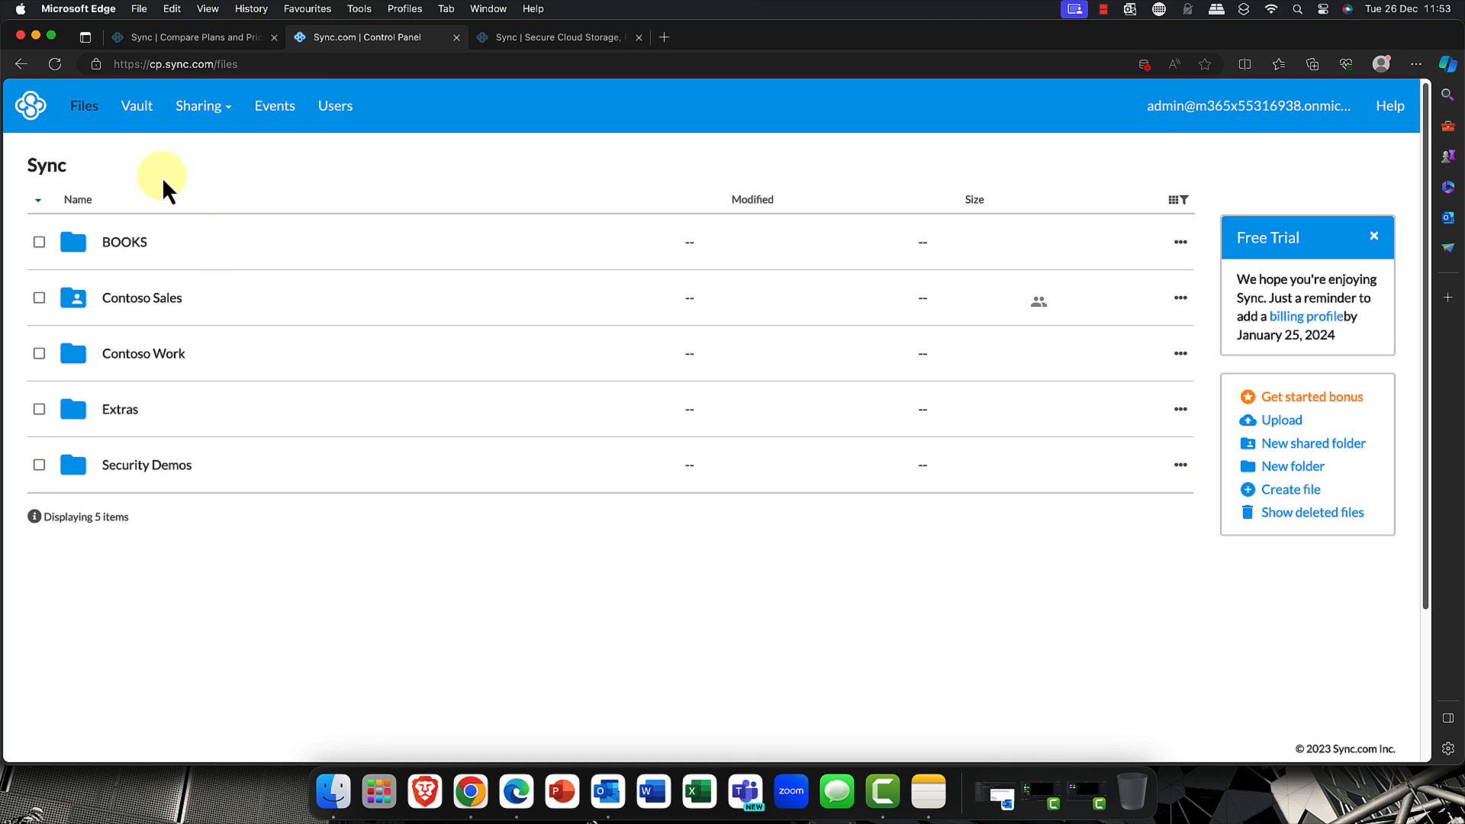
pyautogui.click(145, 105)
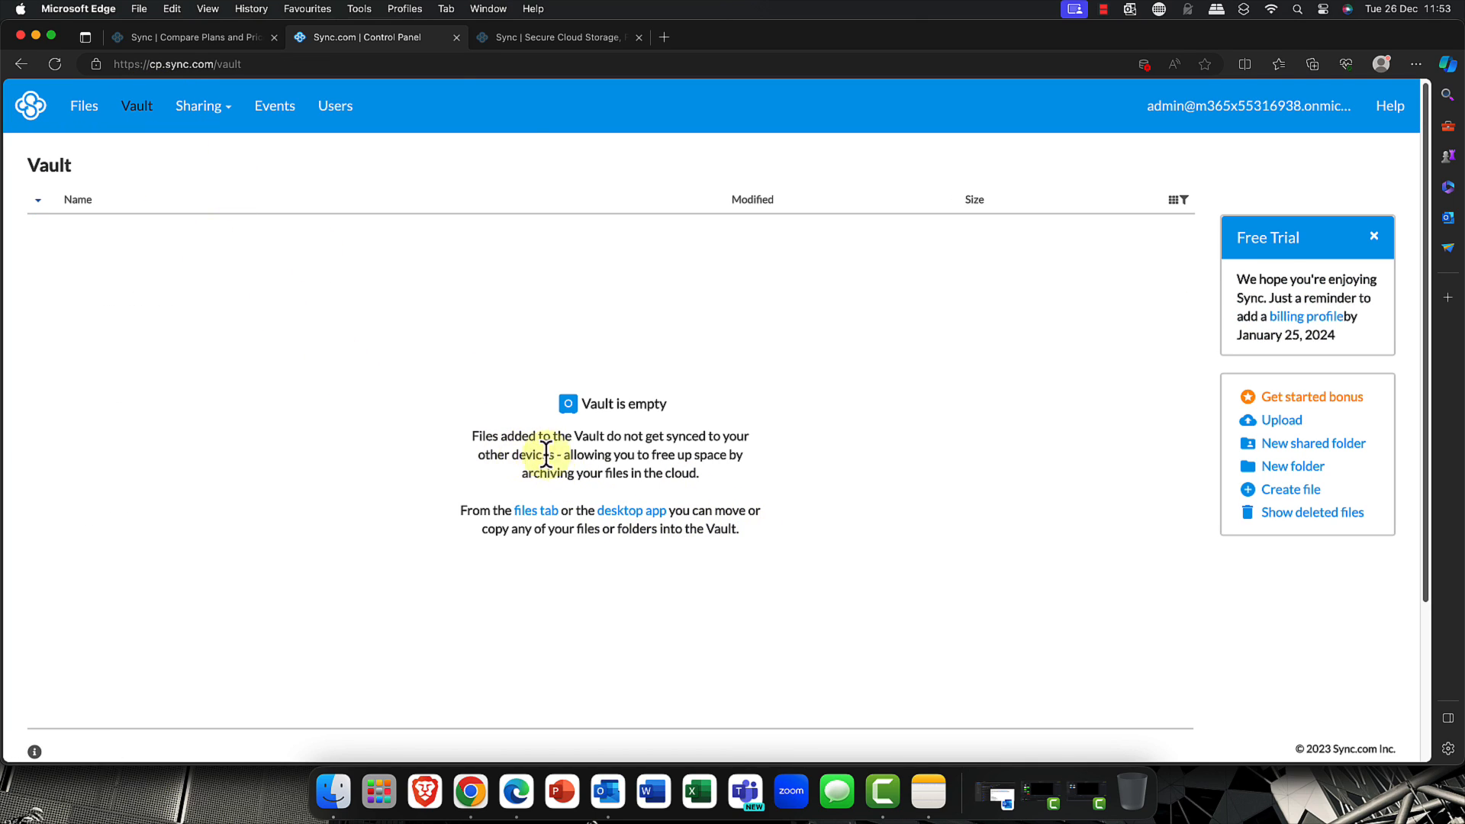
pyautogui.moveTo(472, 438); pyautogui.dragTo(767, 470)
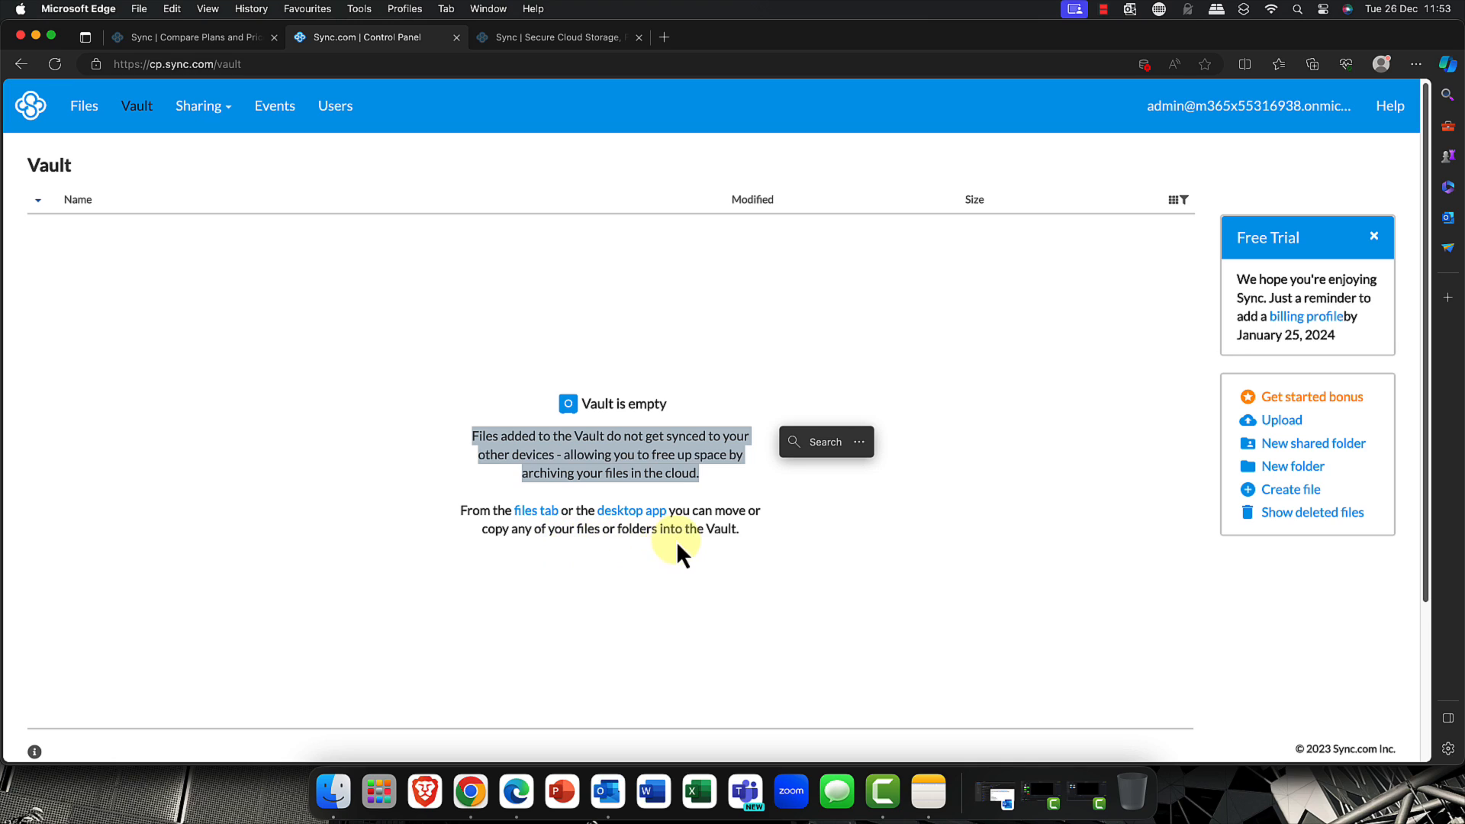
pyautogui.click(658, 456)
# - Move the Security Demos folder from the Sync files to the Vault
pyautogui.click(108, 107)
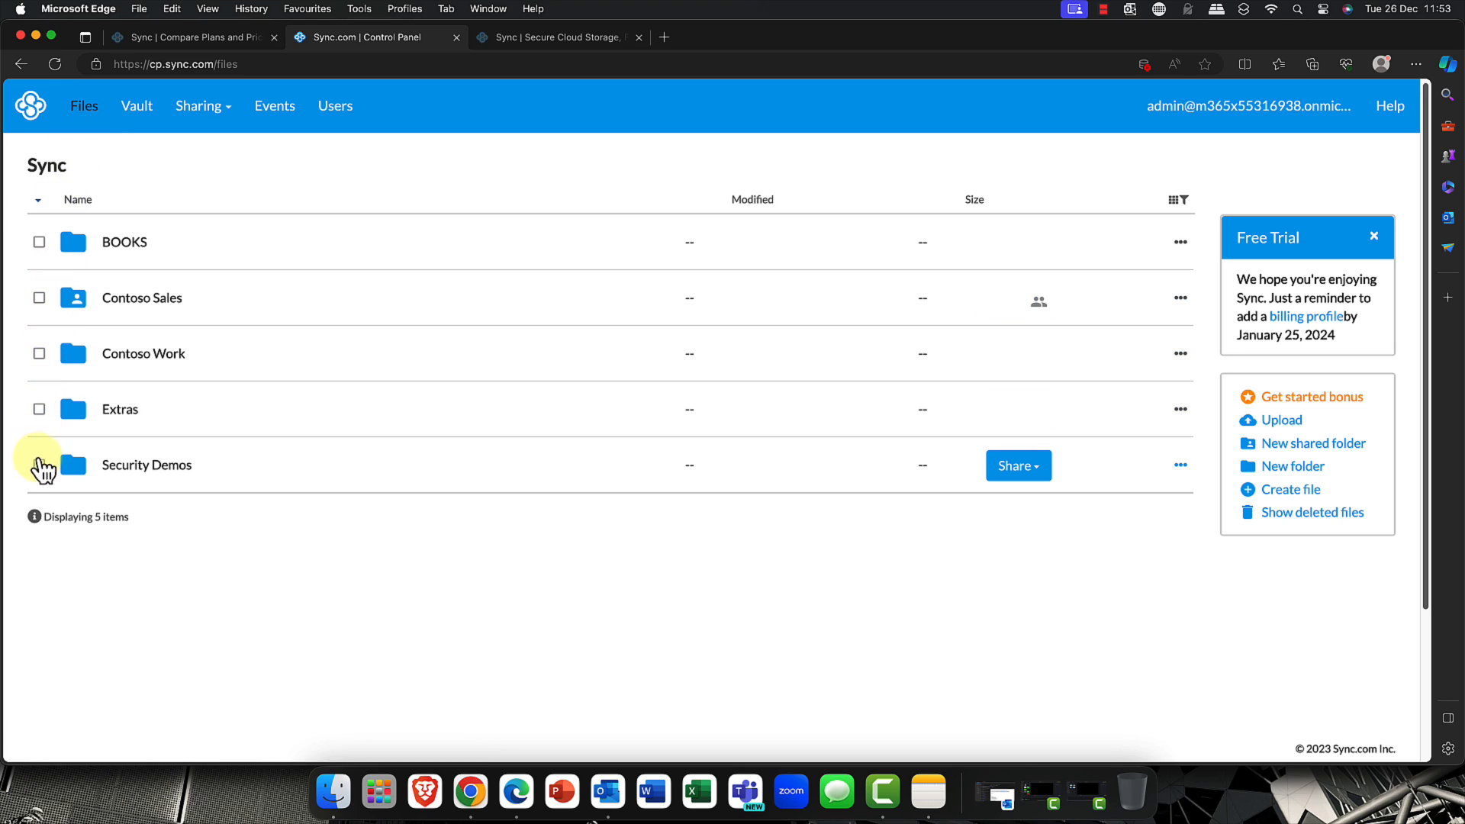
pyautogui.click(40, 465)
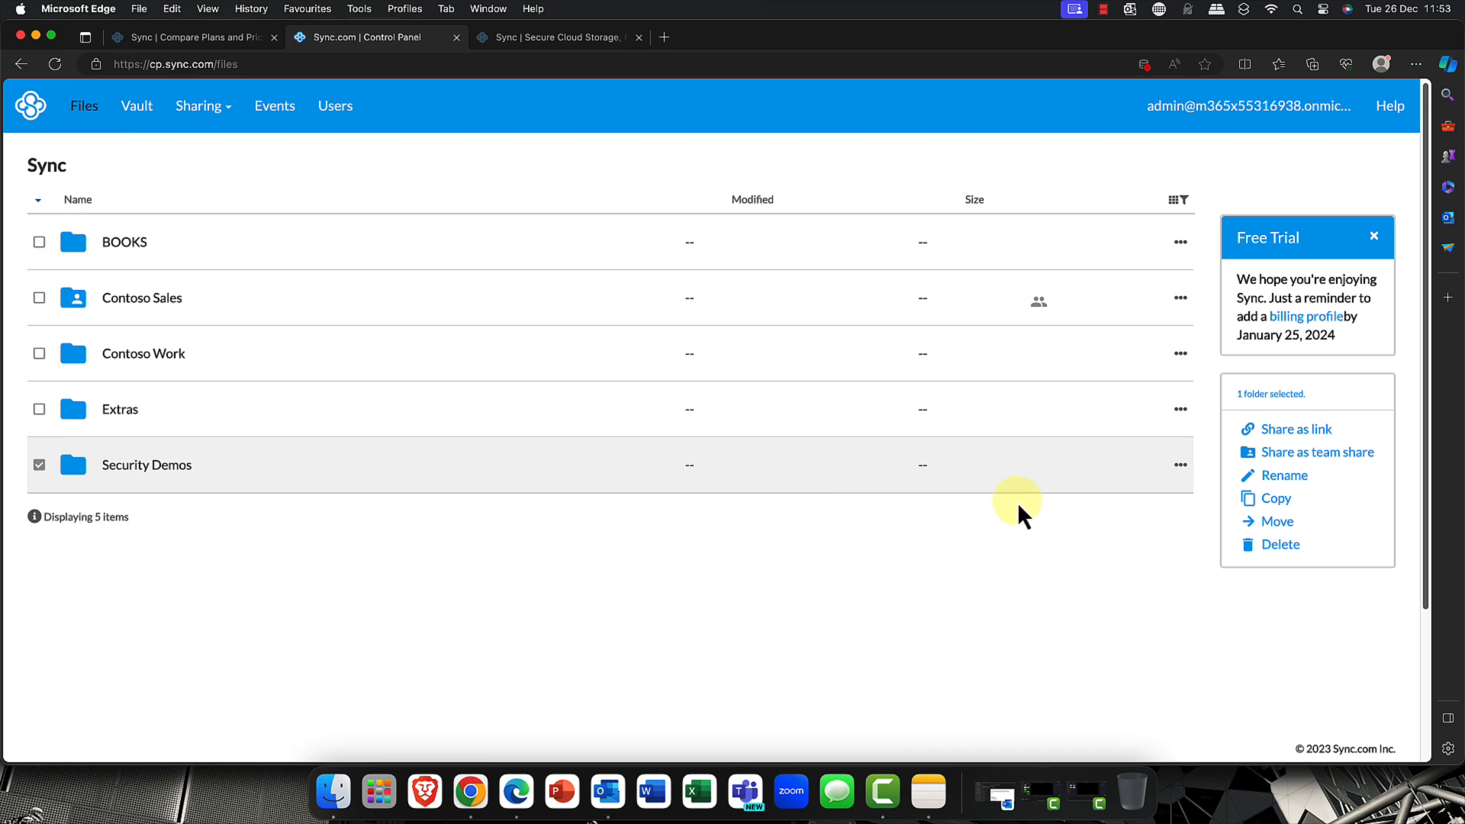
pyautogui.click(1182, 466)
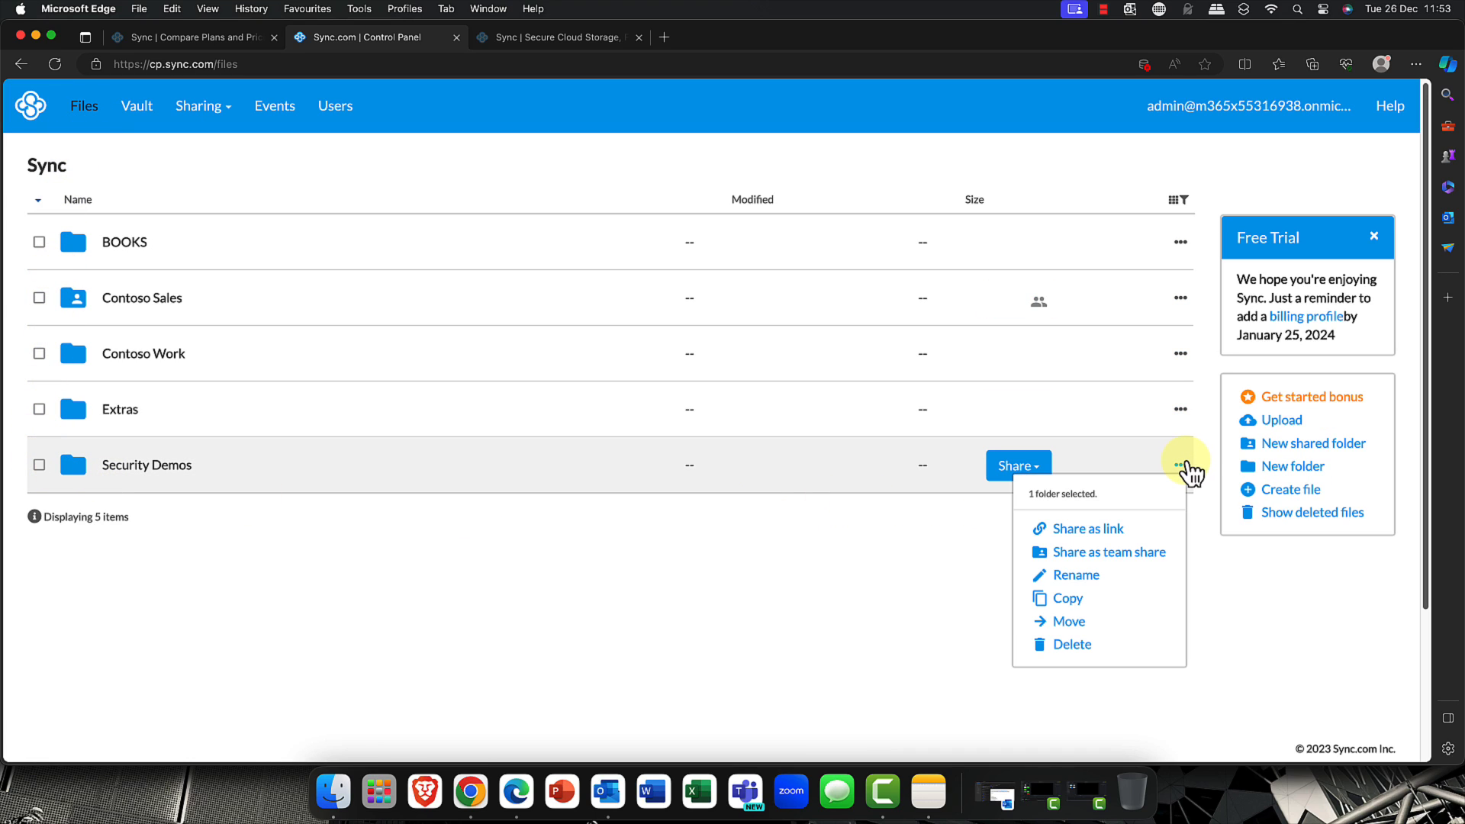
pyautogui.click(1087, 622)
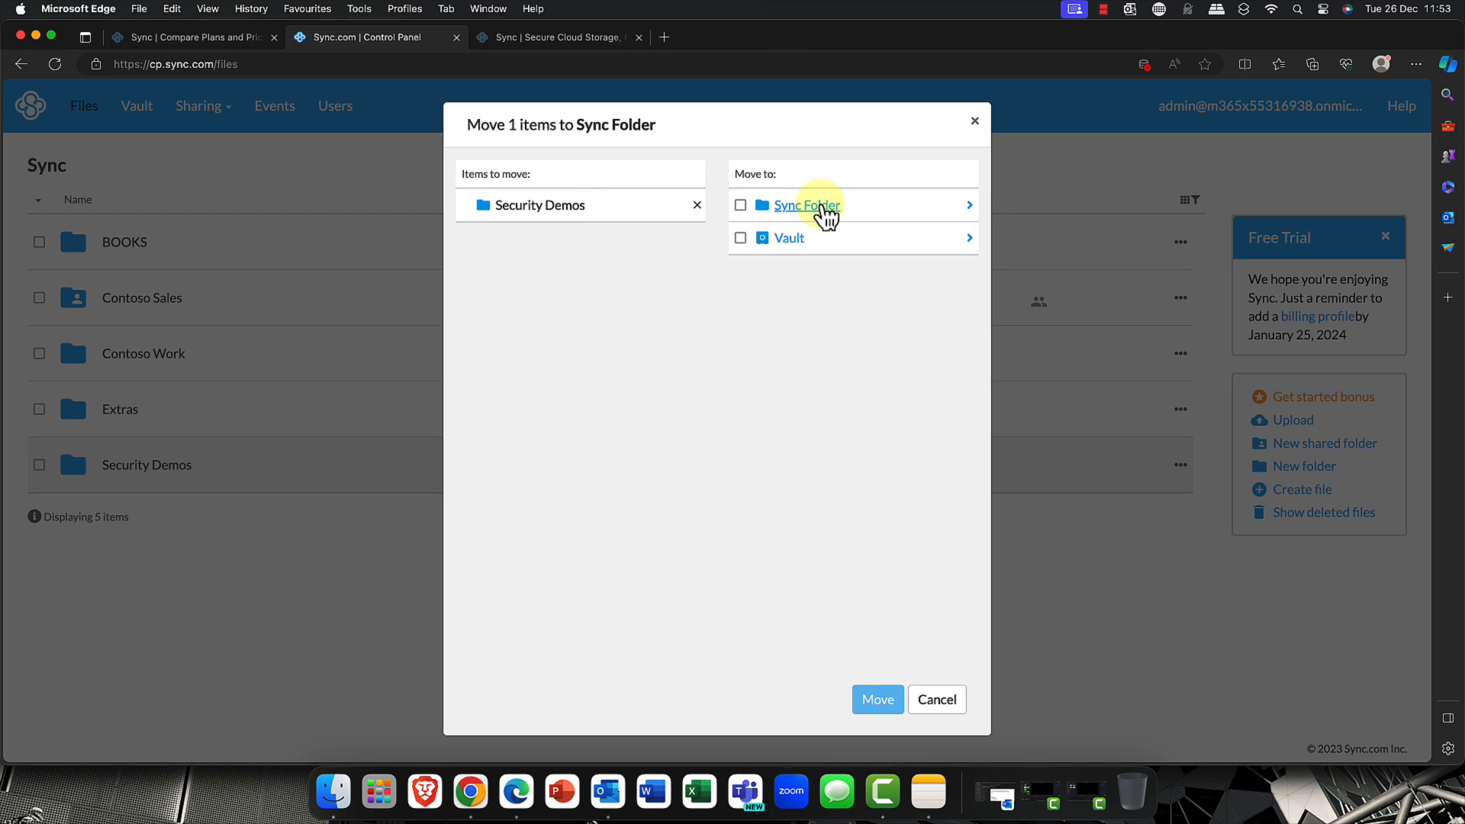
pyautogui.click(740, 238)
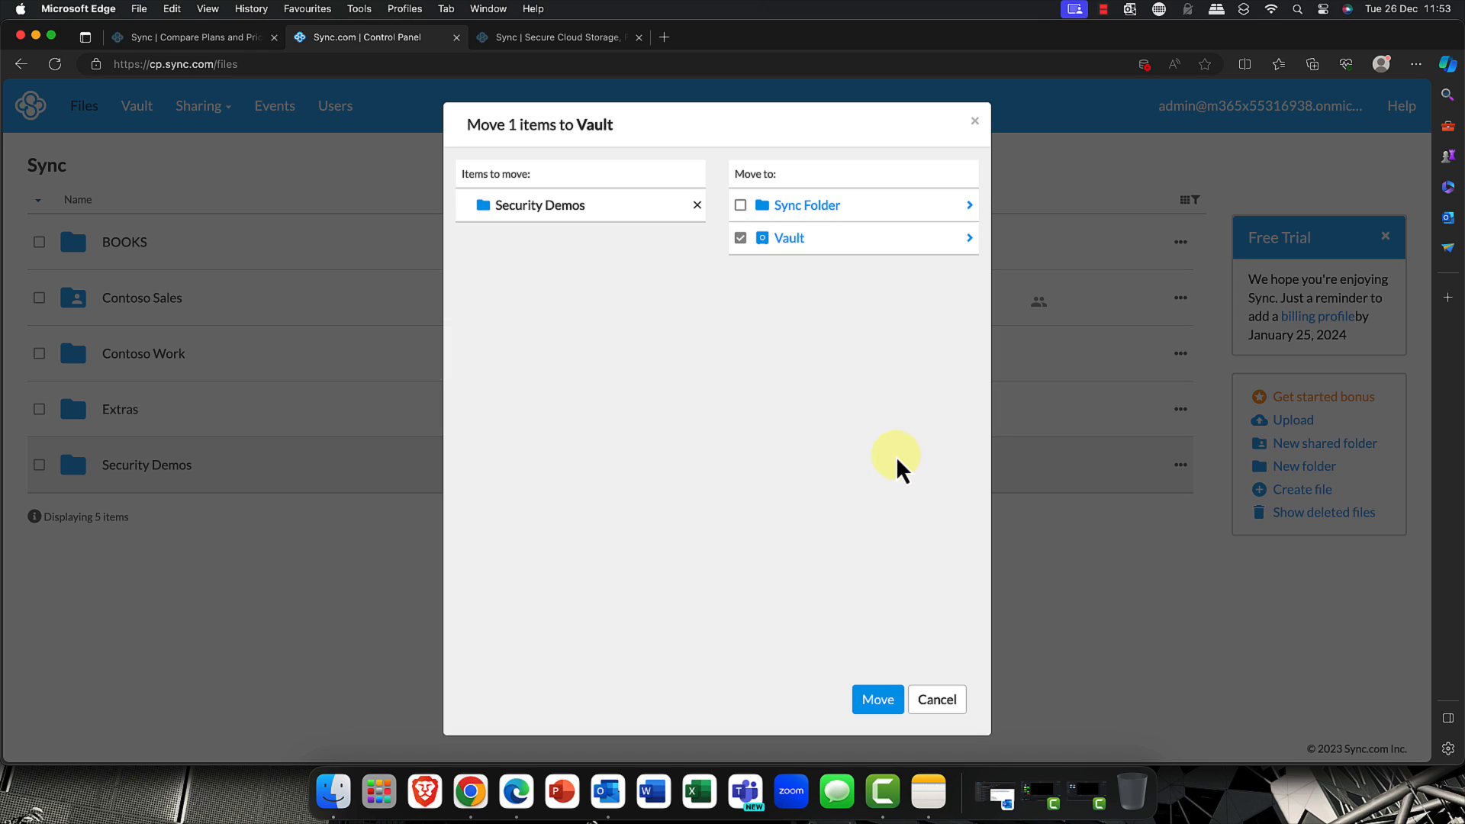
pyautogui.click(883, 699)
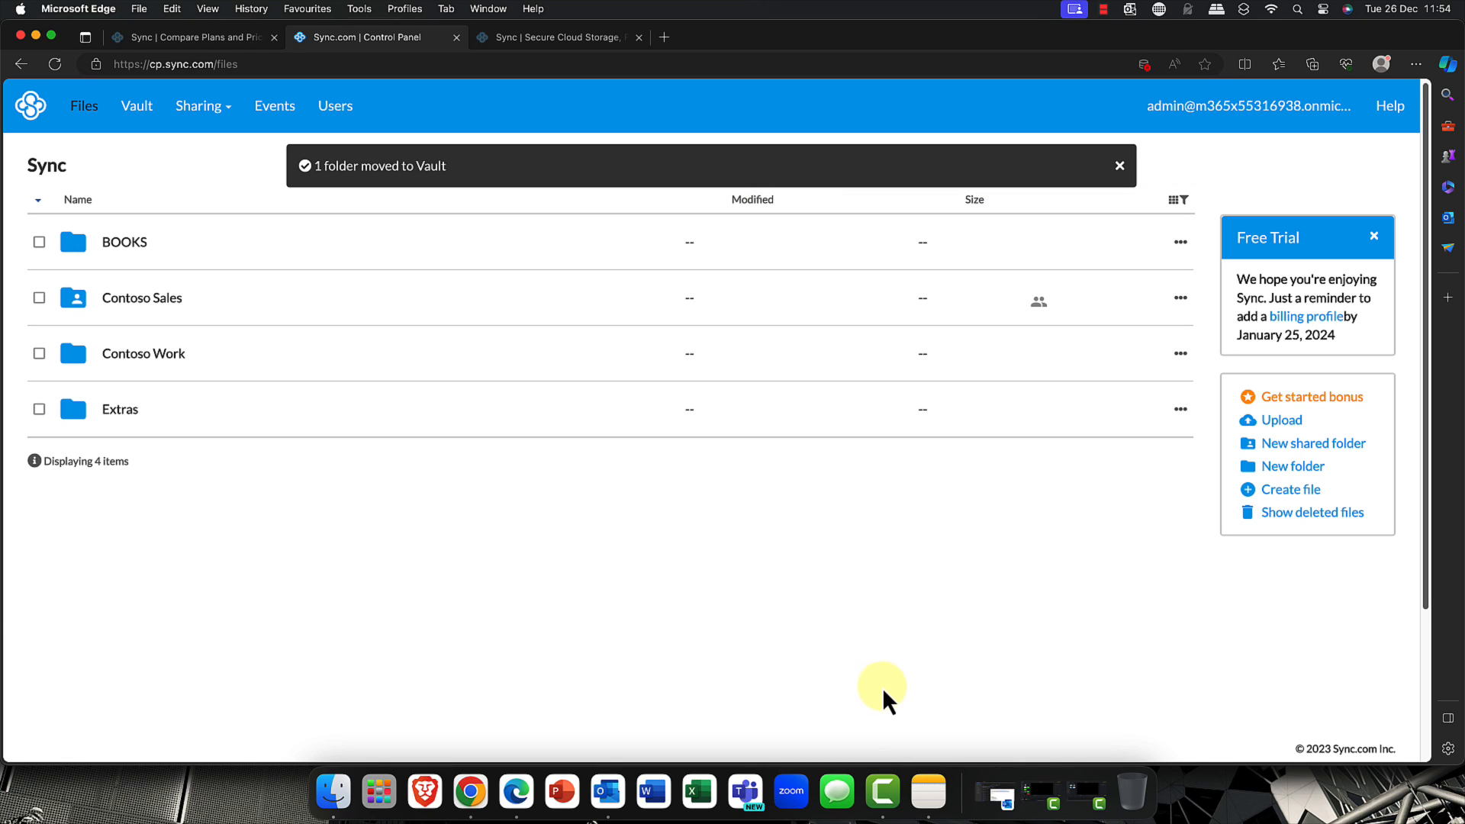
# - Open the Vault and check the actions available for the Security Demos folder
pyautogui.click(137, 105)
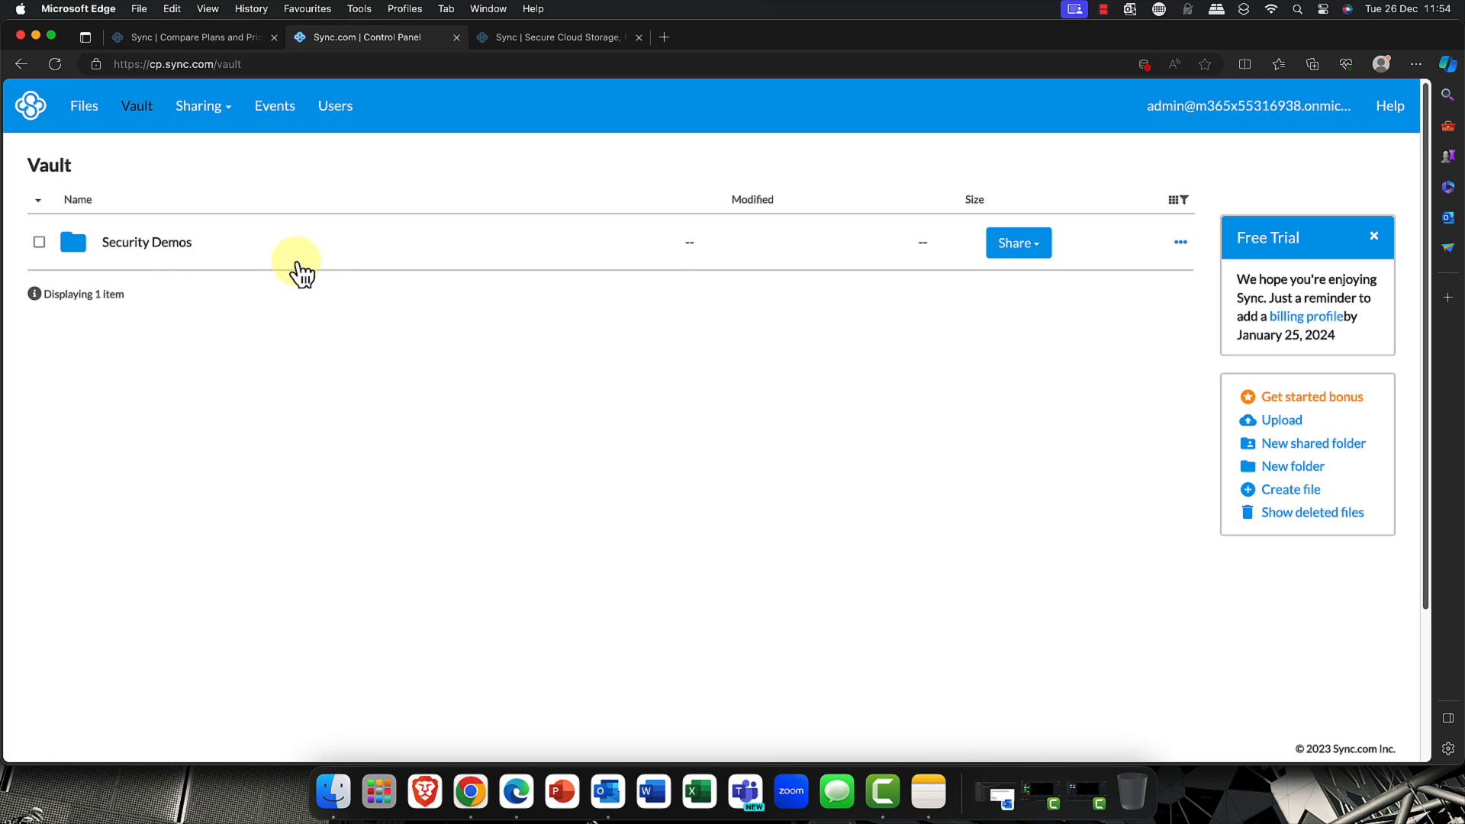
pyautogui.click(1182, 242)
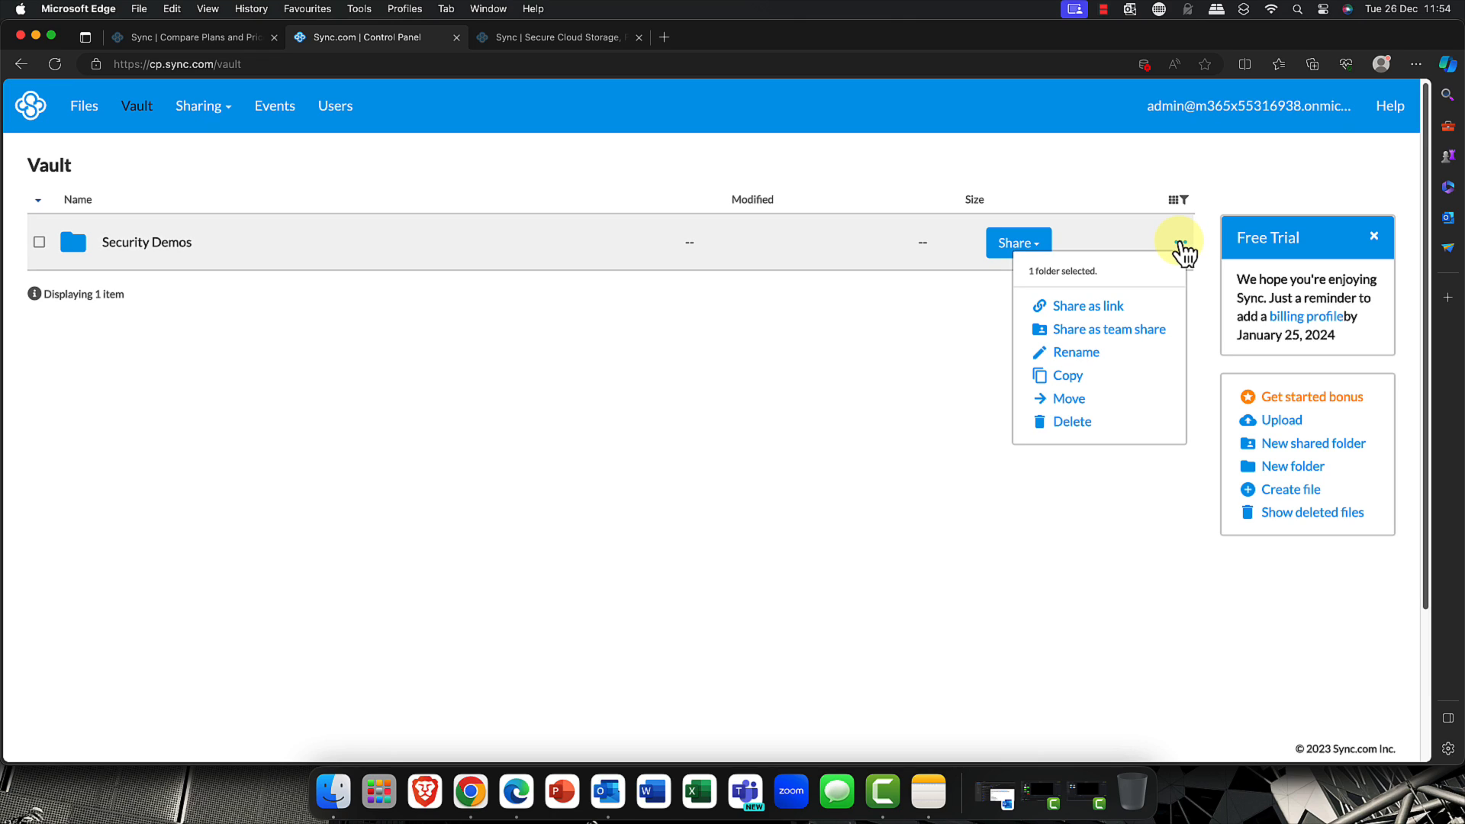
pyautogui.click(852, 364)
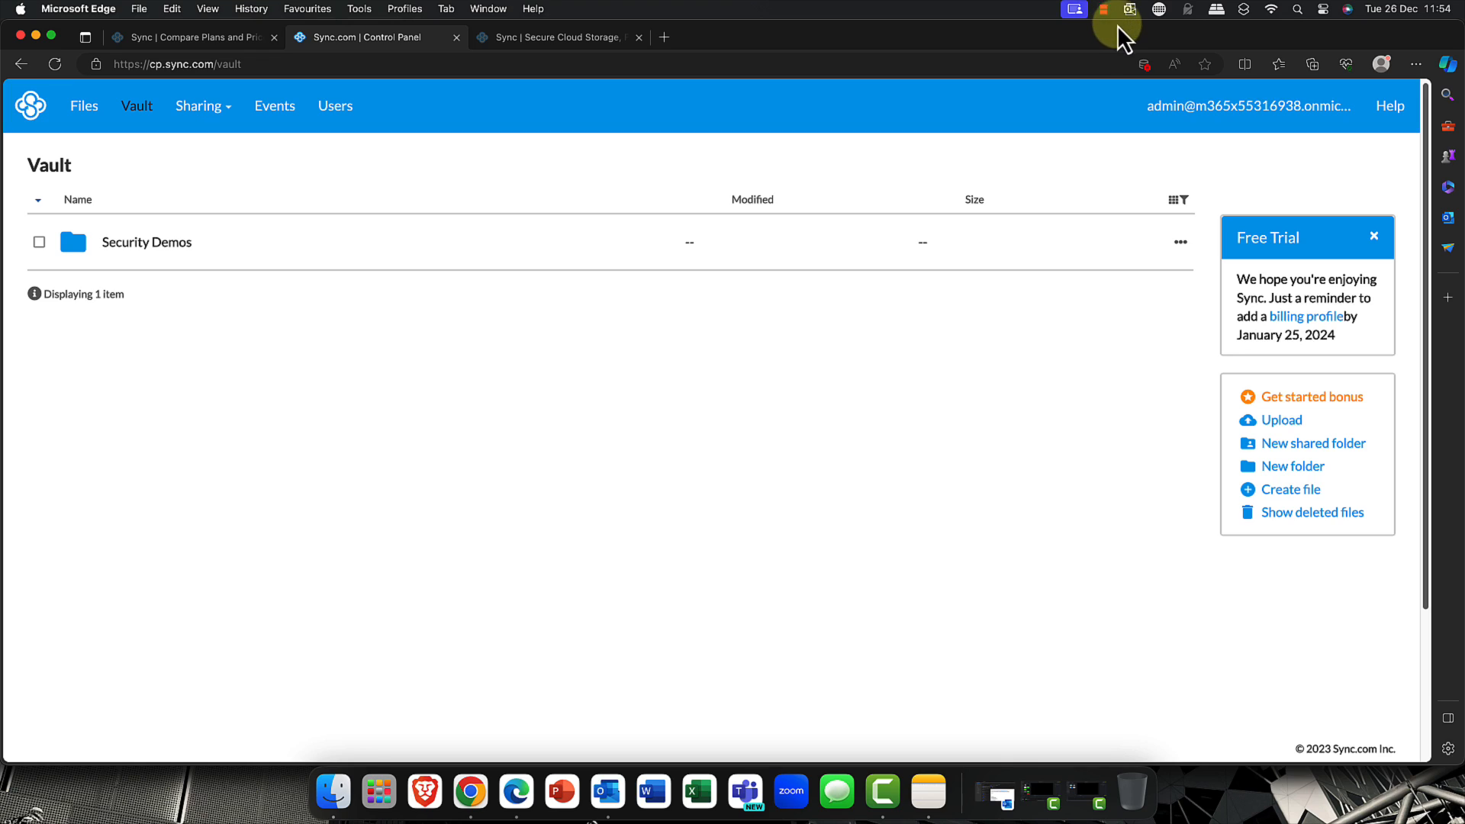
# - Allow the Sync.com site to save data on the device in the browser's site data settings
pyautogui.click(1145, 68)
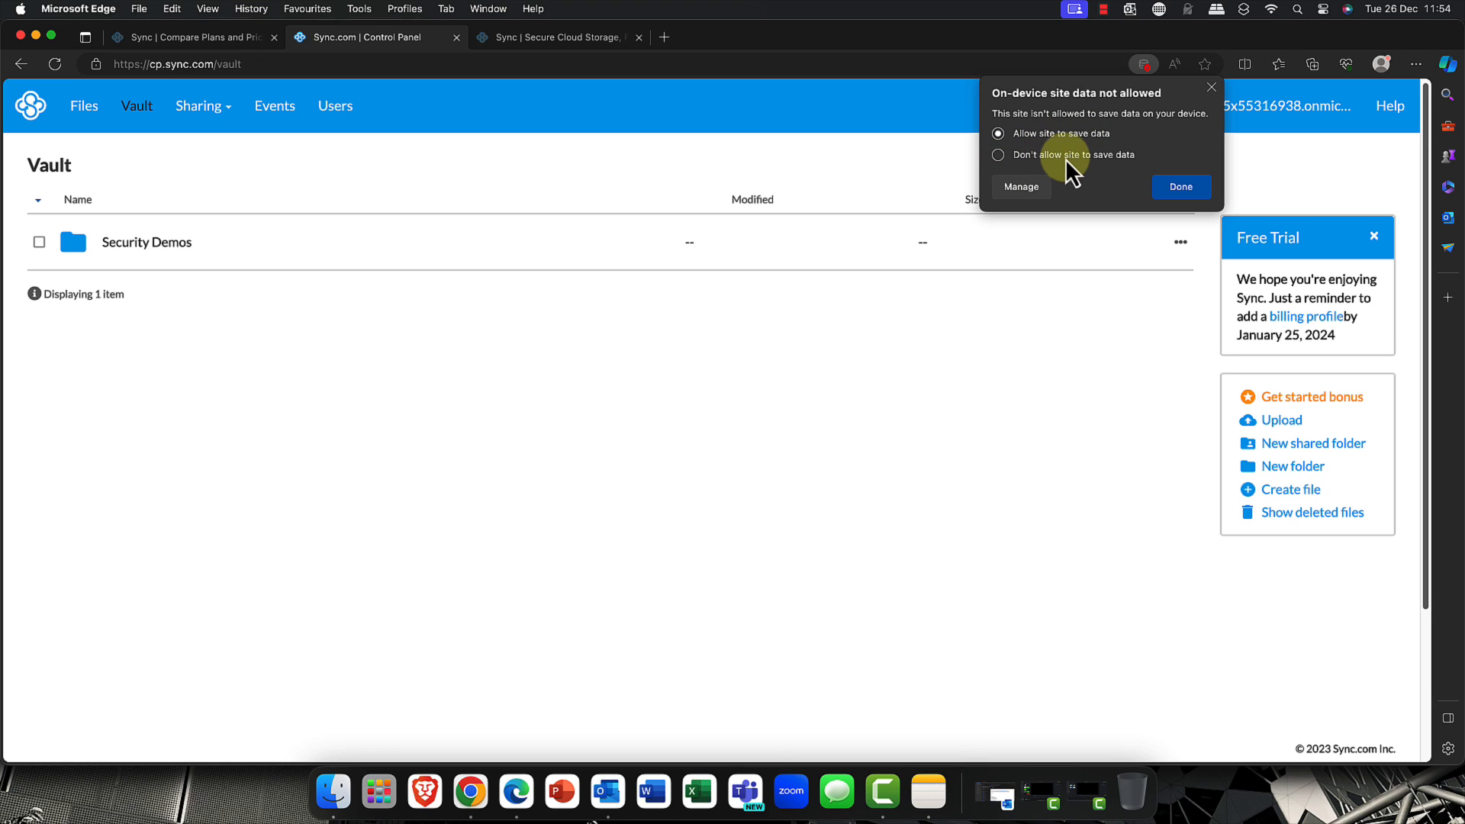
pyautogui.click(1181, 188)
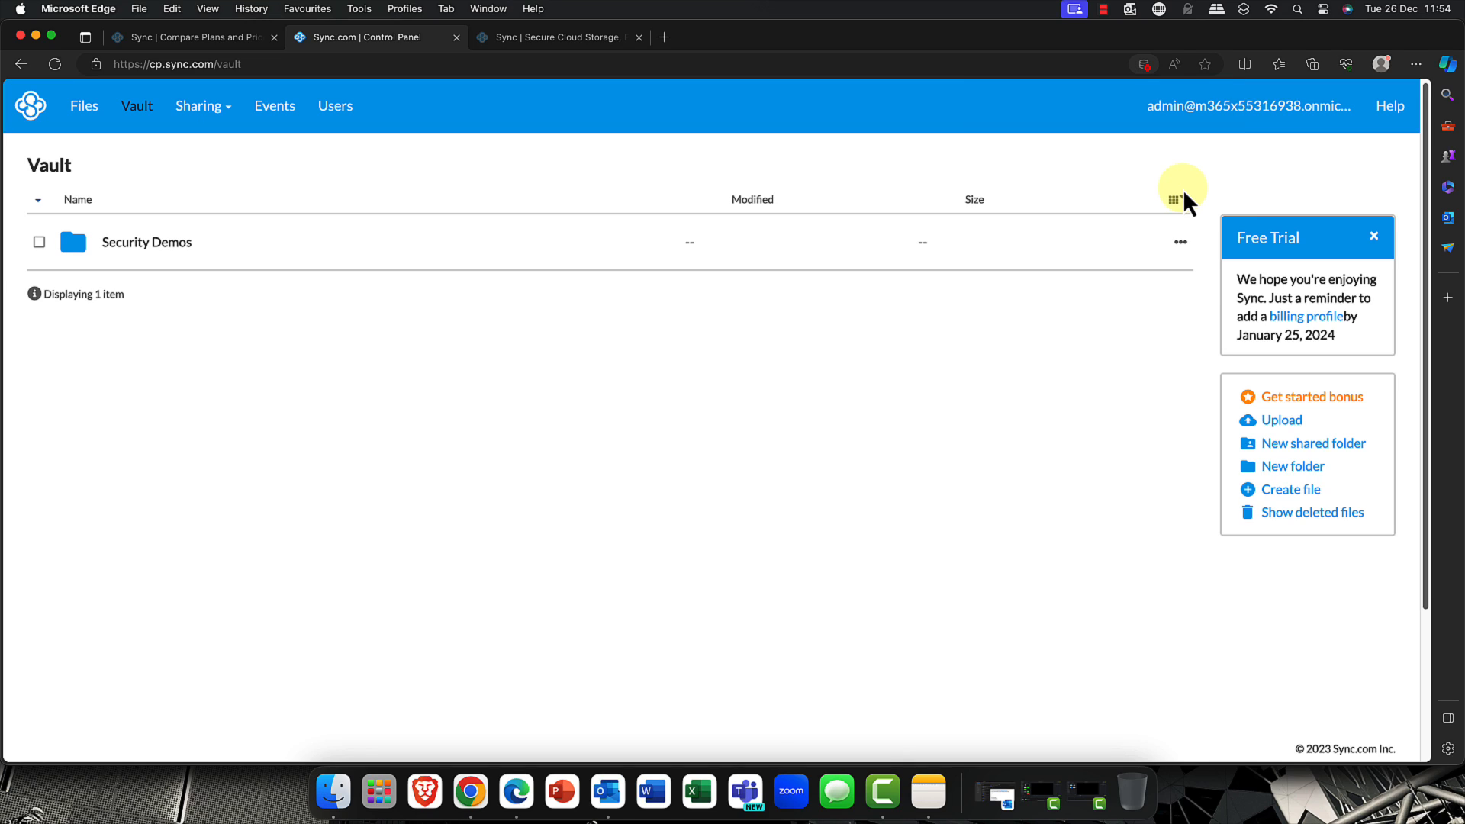